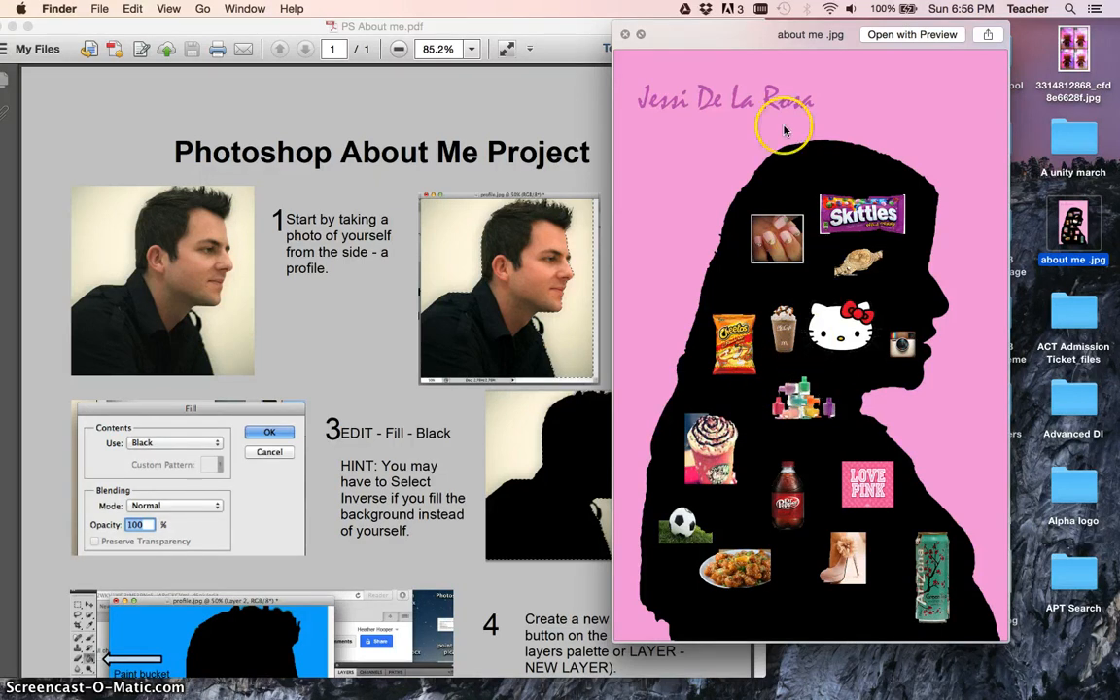
Close the example image preview, minimise the project instructions PDF, and switch to Photoshop.
key("space")
left_click(475, 27)
left_click_drag(475, 27, 597, 29)
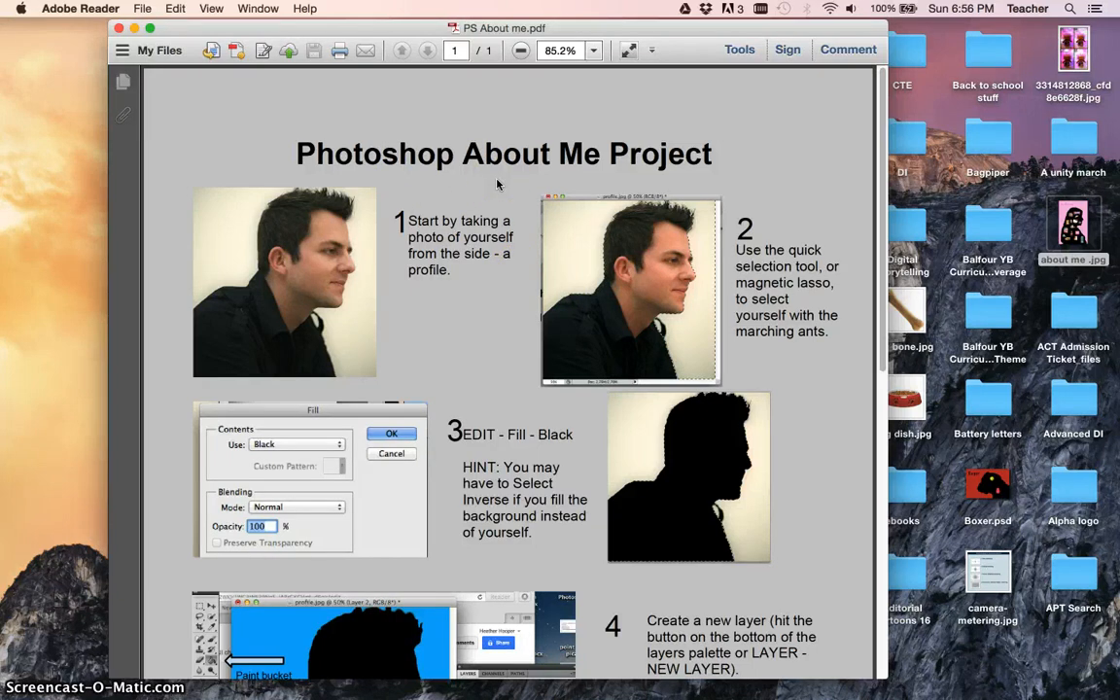
left_click(136, 28)
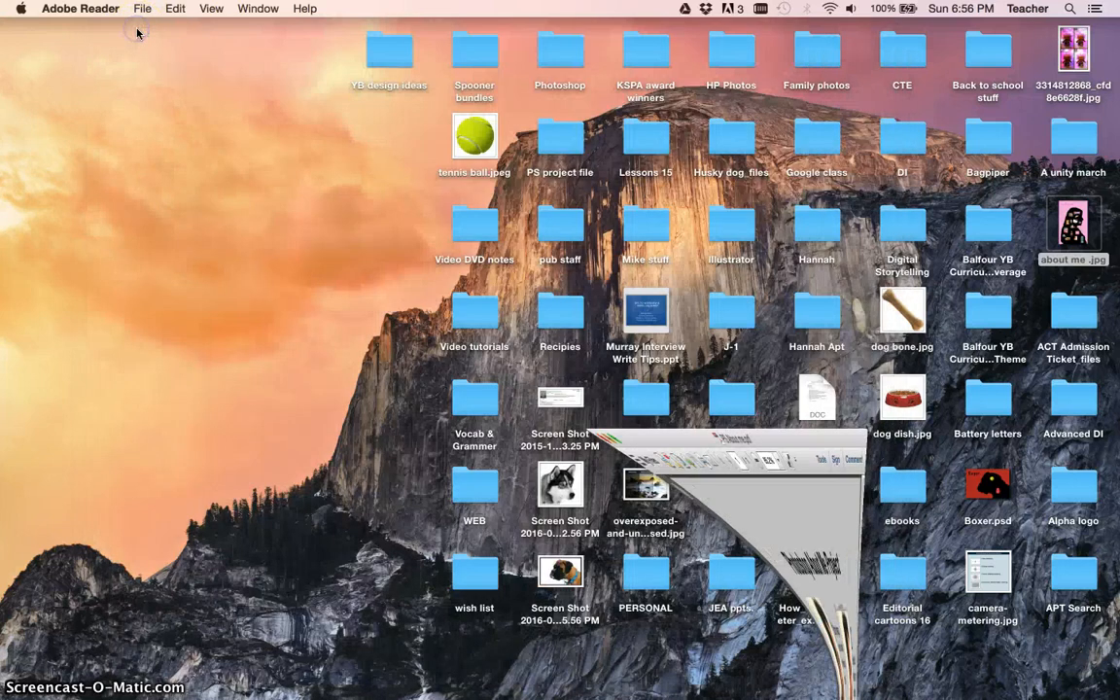
mouse_move(608, 683)
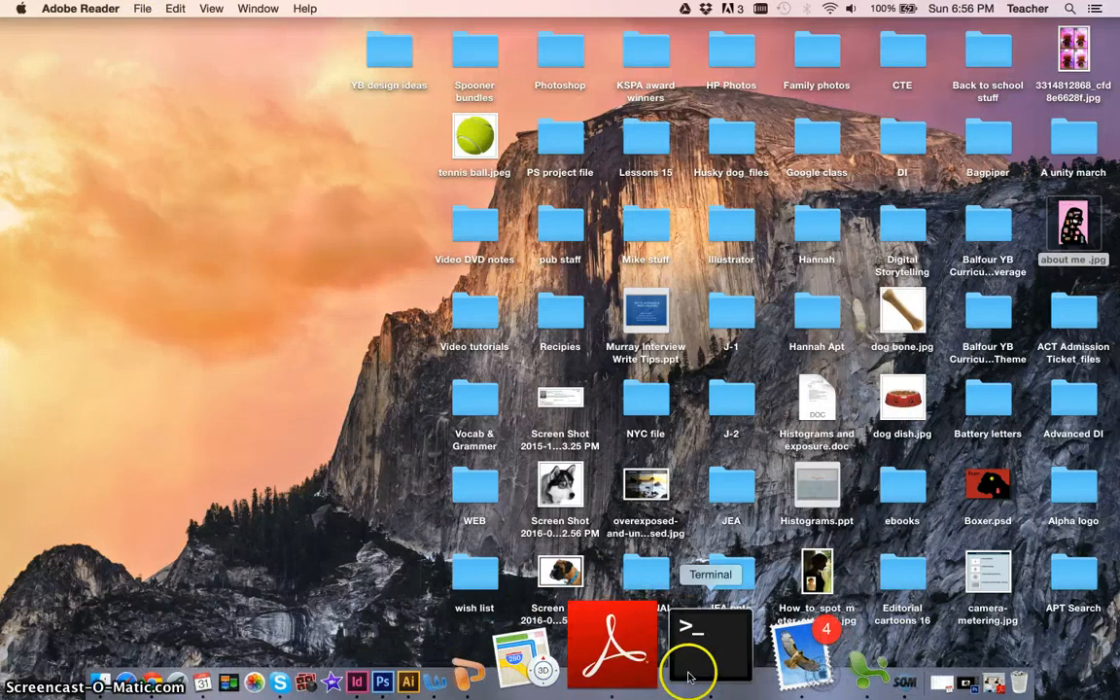
left_click(525, 668)
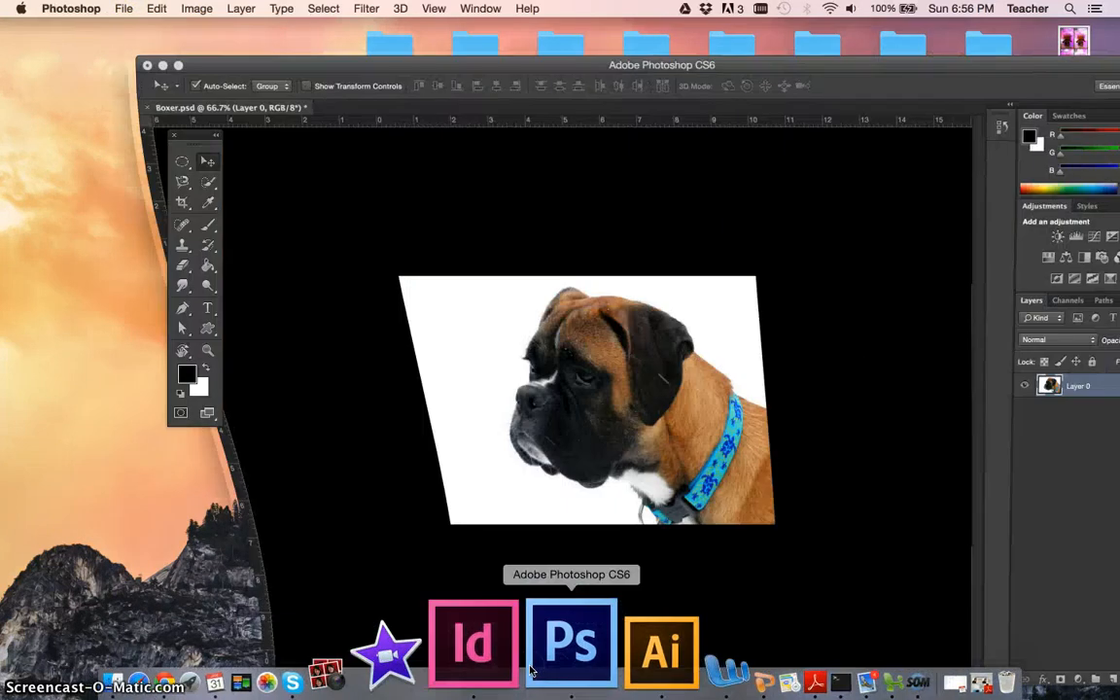
Move the Photoshop window up to fit the screen and place the Tools panel beside the dog image.
left_click_drag(420, 68, 345, 4)
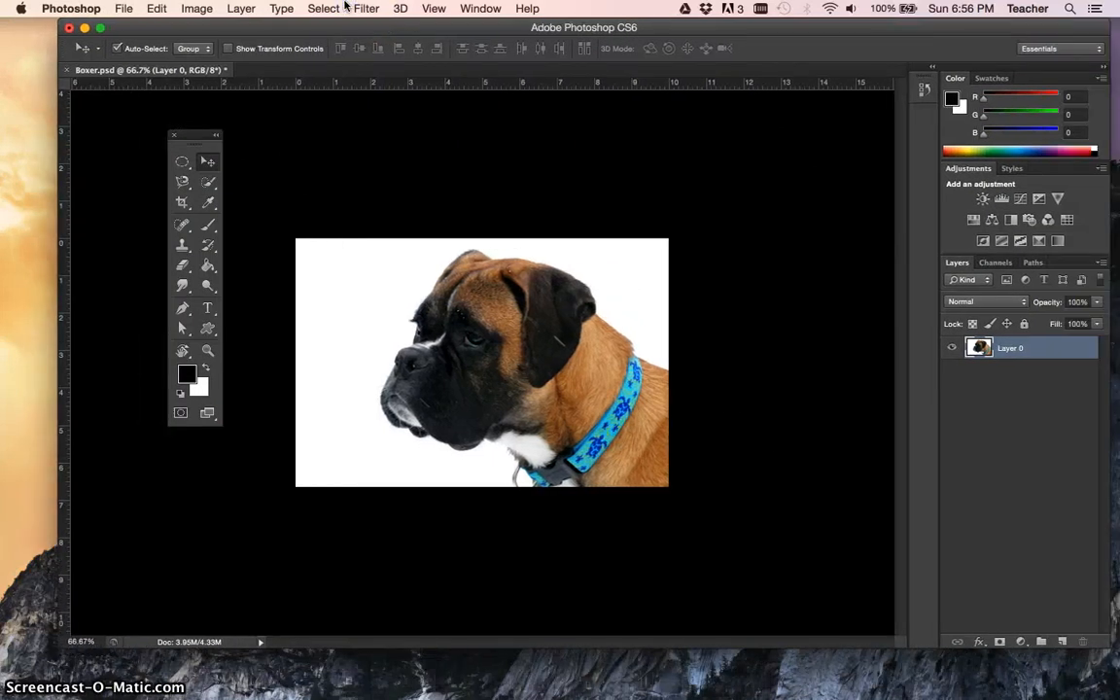
left_click_drag(187, 135, 197, 198)
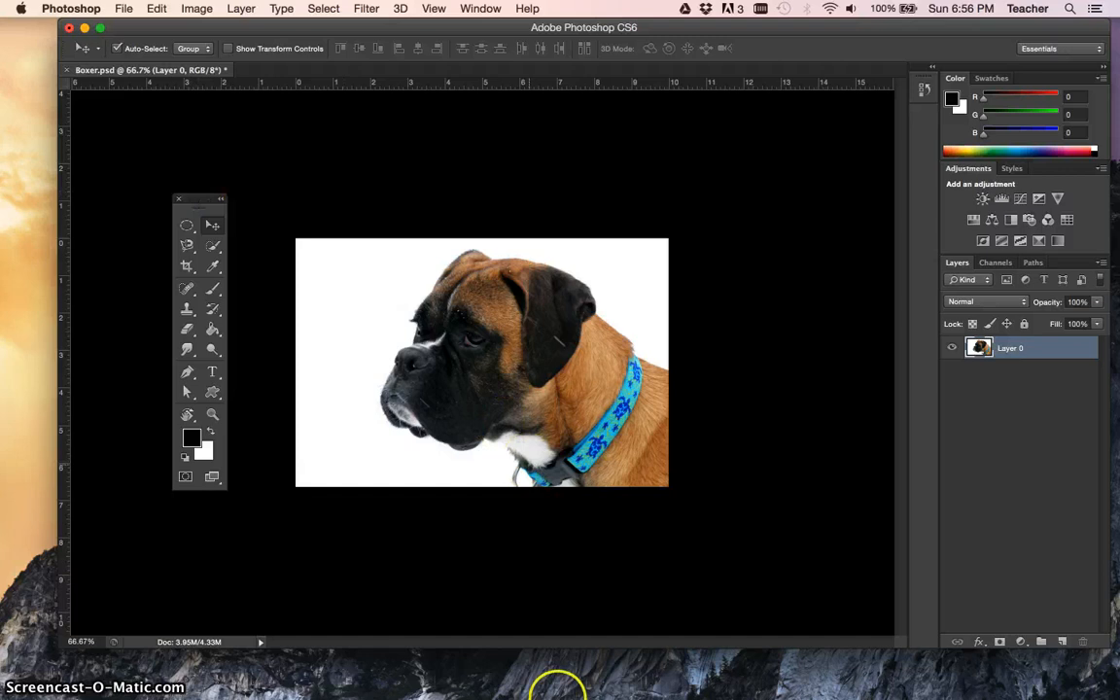
mouse_move(622, 686)
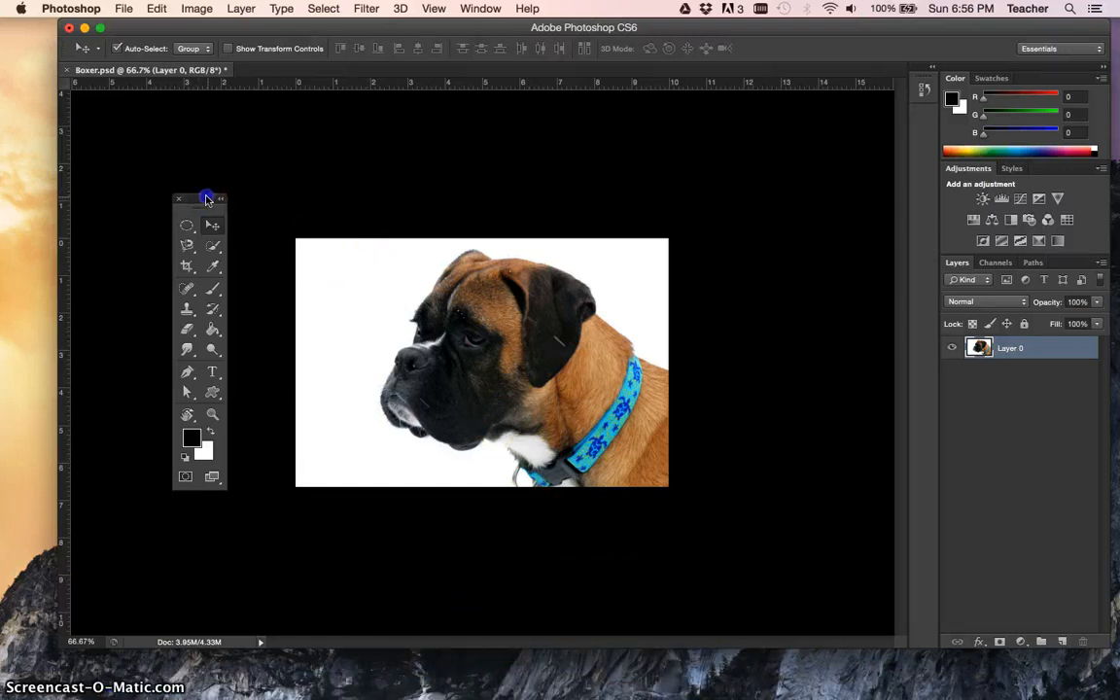
left_click_drag(207, 199, 200, 211)
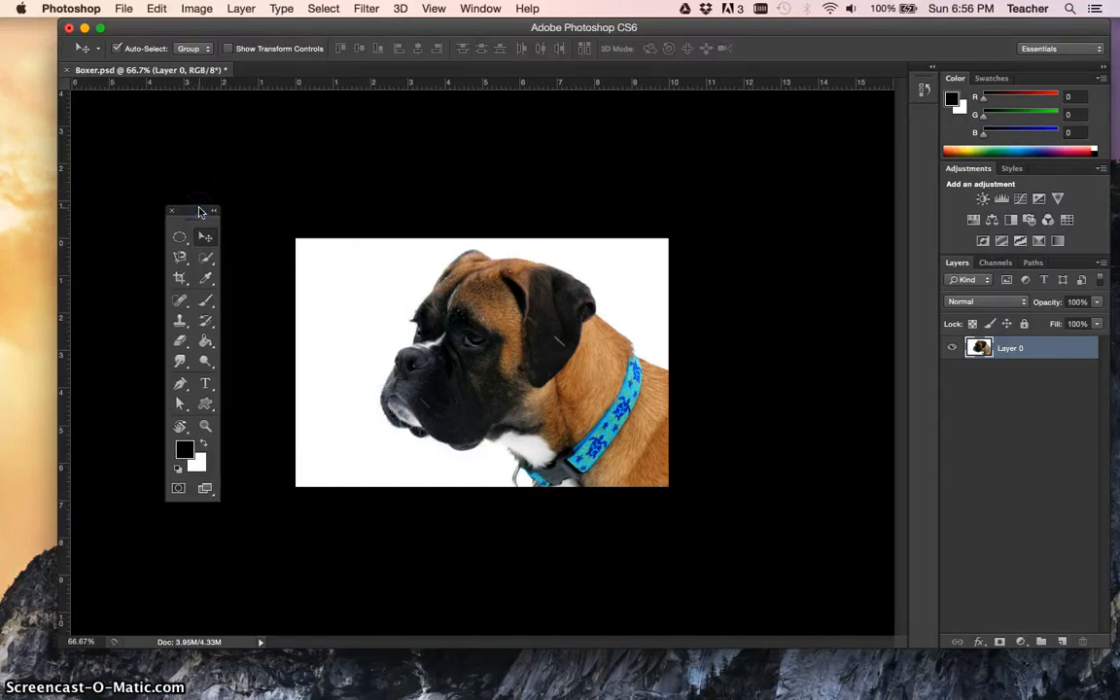
left_click(480, 9)
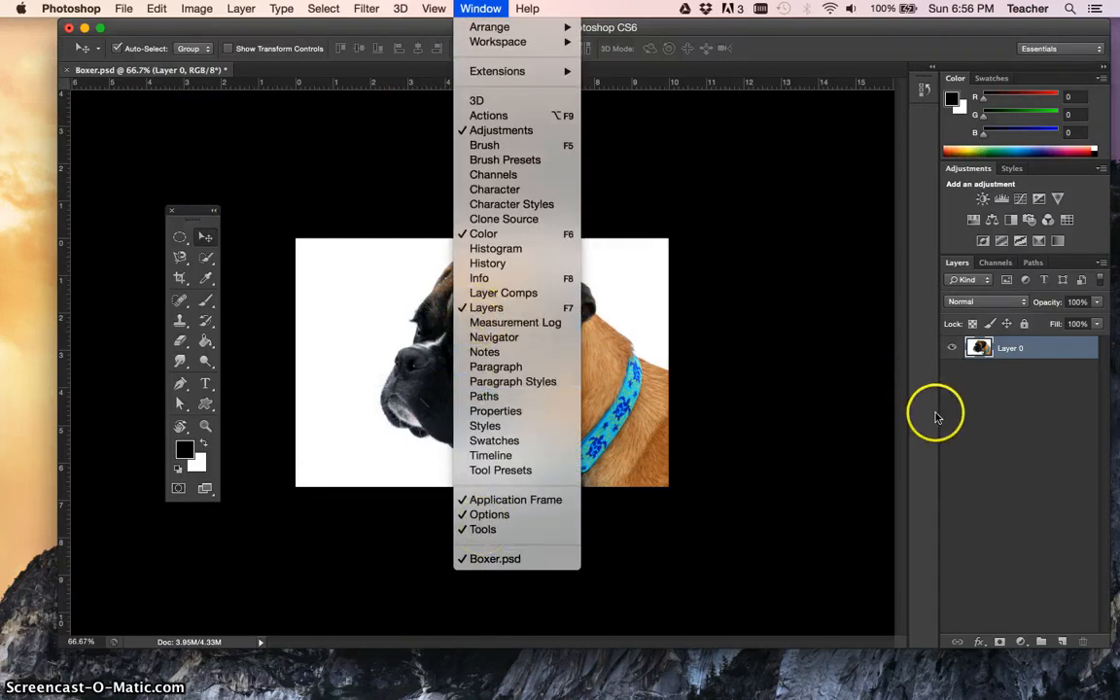
left_click(1000, 420)
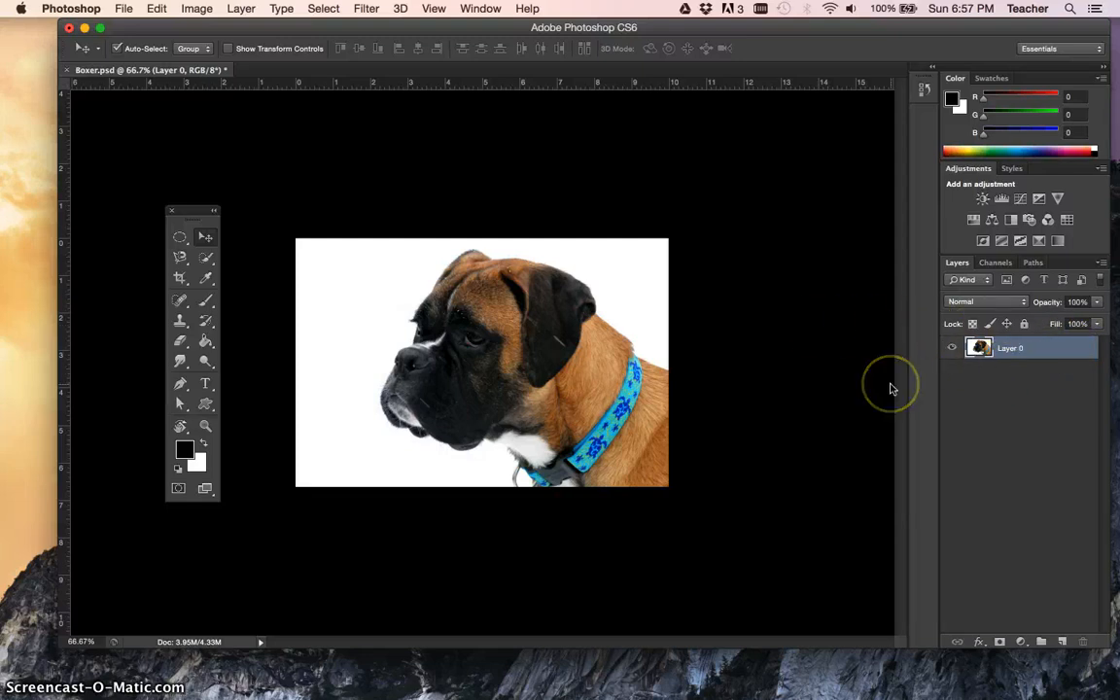
Select all the white background around the dog with the Quick Selection tool, starting with a brush size of 300.
left_click(208, 261)
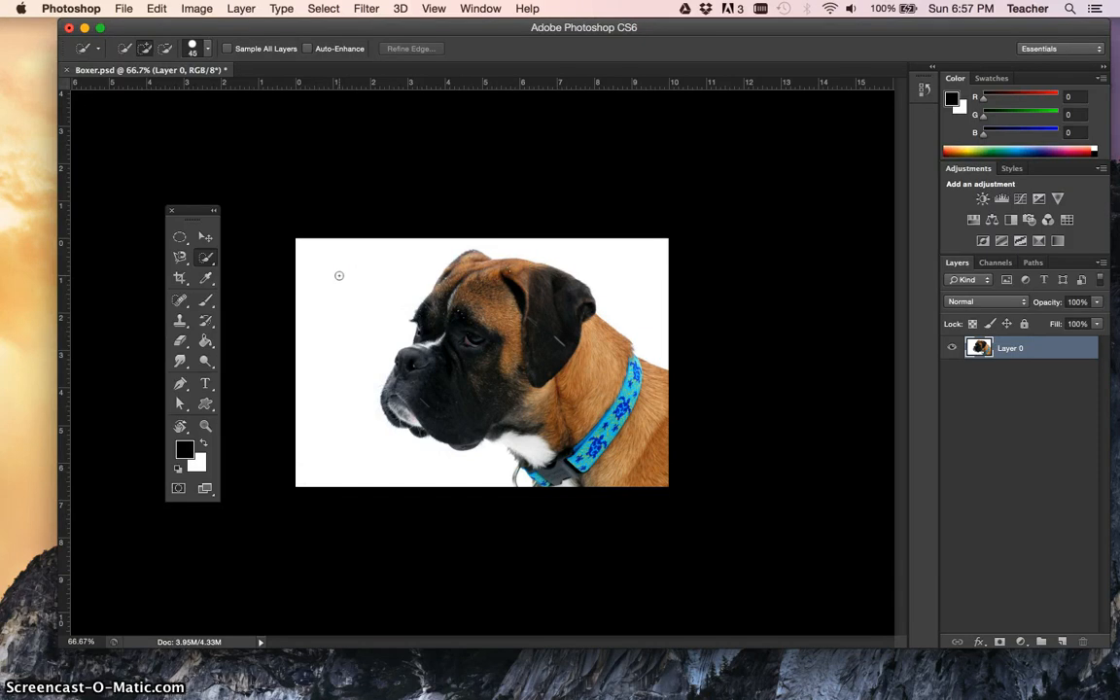
key("bracketright")
key("bracketleft")
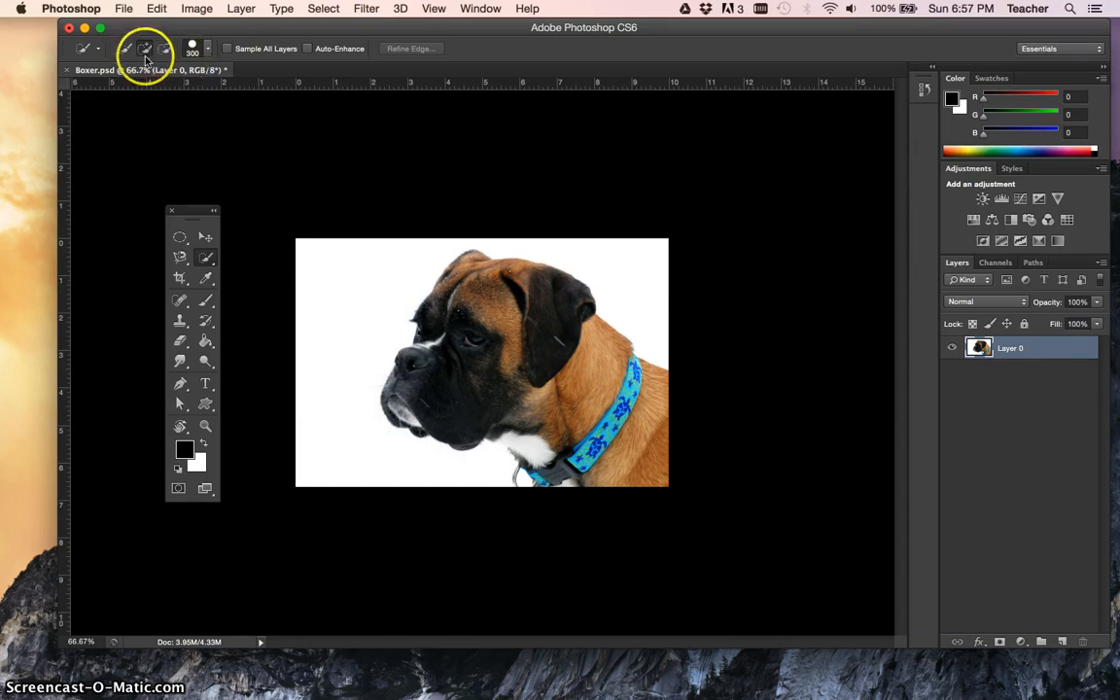
left_click(338, 281)
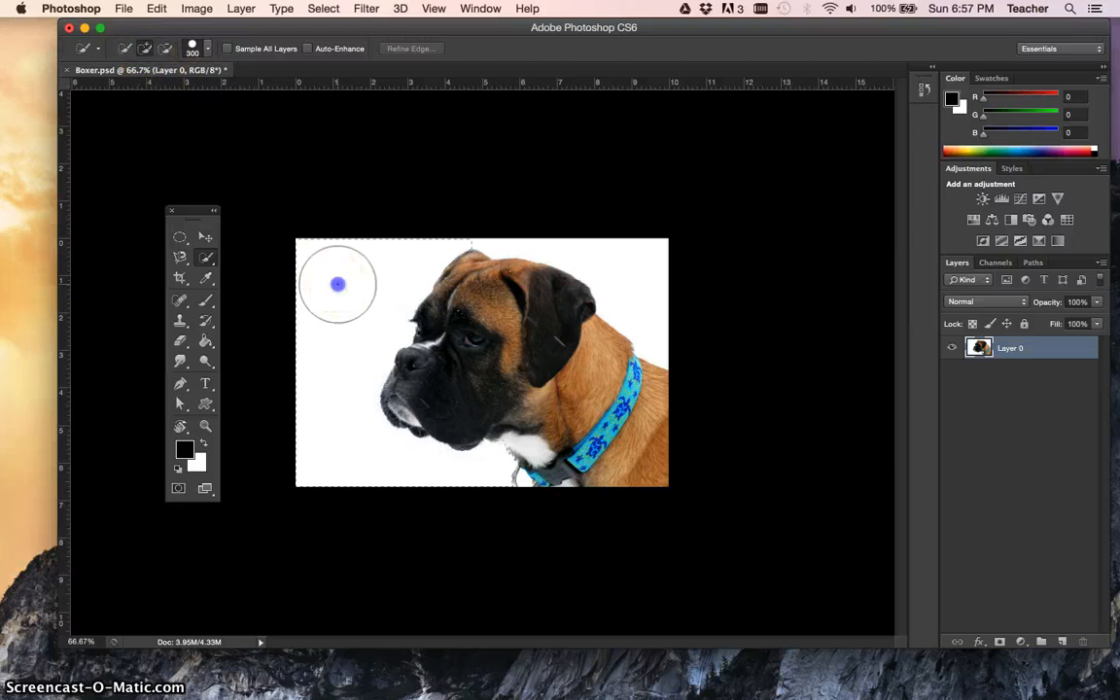
left_click(657, 281)
left_click(372, 453)
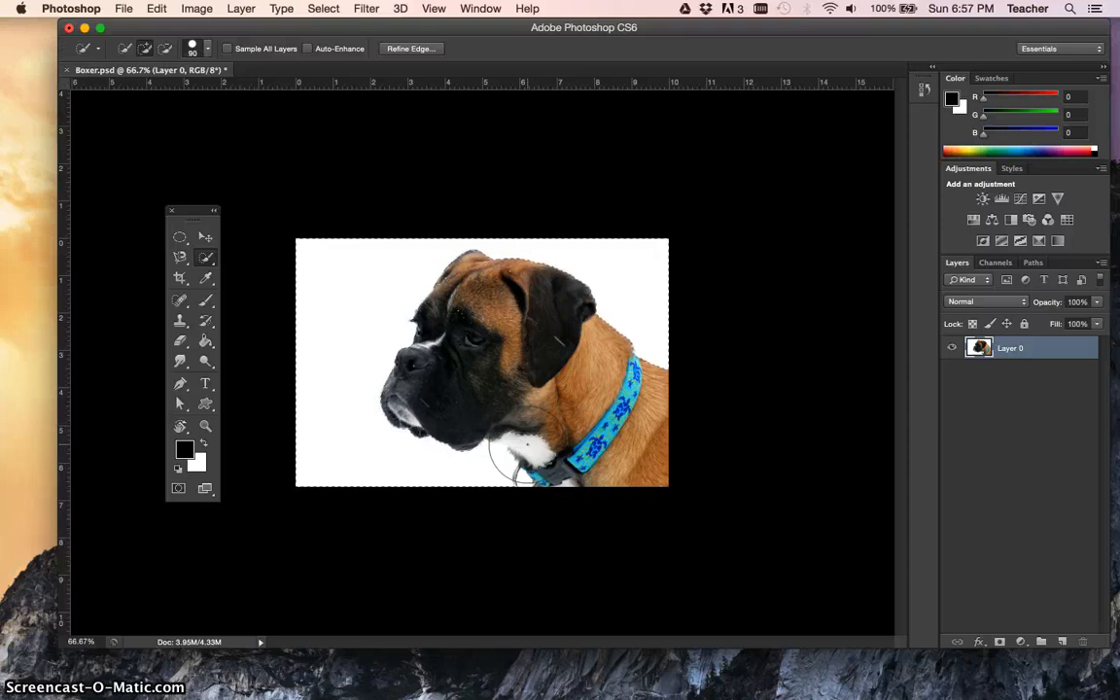
key("alt")
Check the background selection in Quick Mask mode, return to standard mode, and delete the white background.
left_click(179, 489)
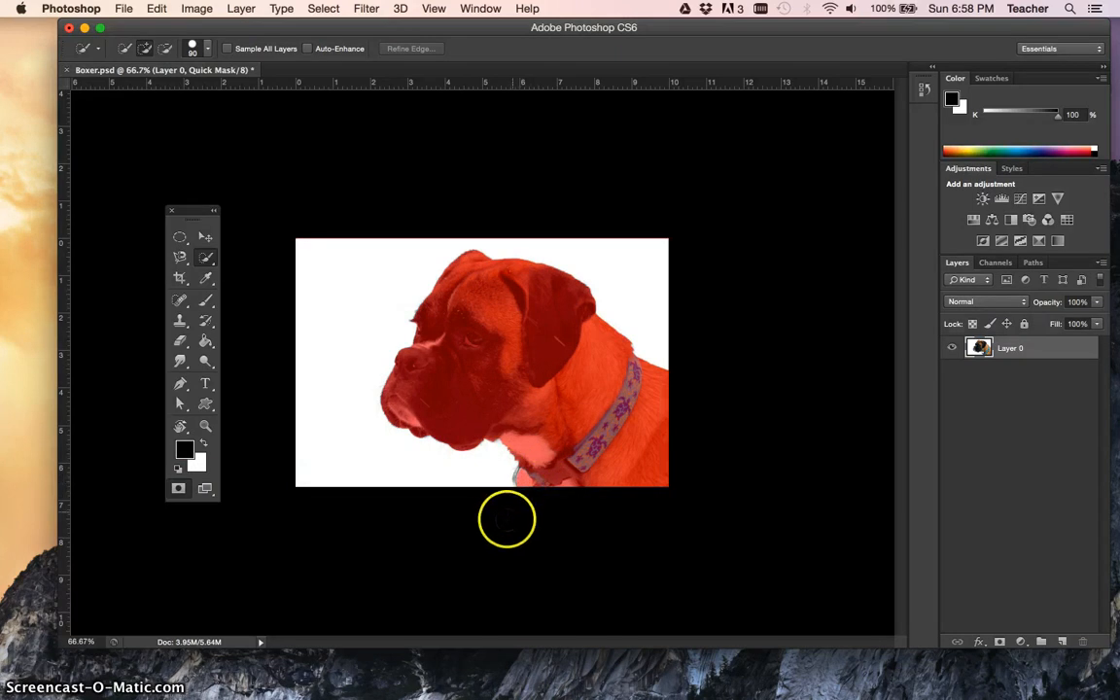
key("q")
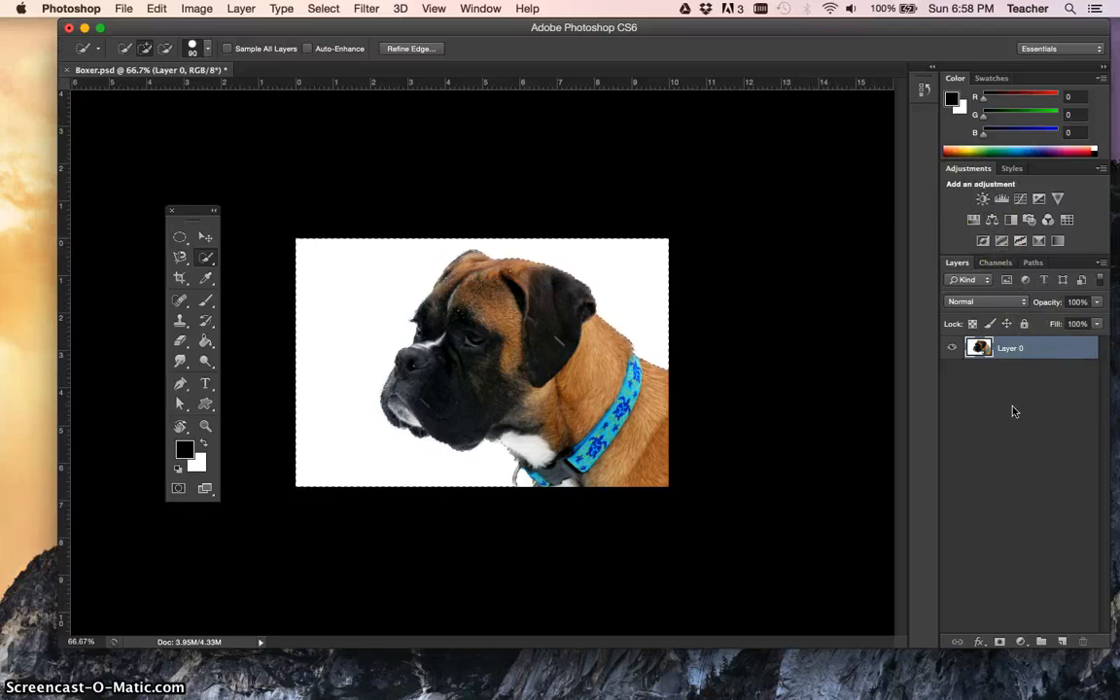
key("BackSpace")
key("super+d")
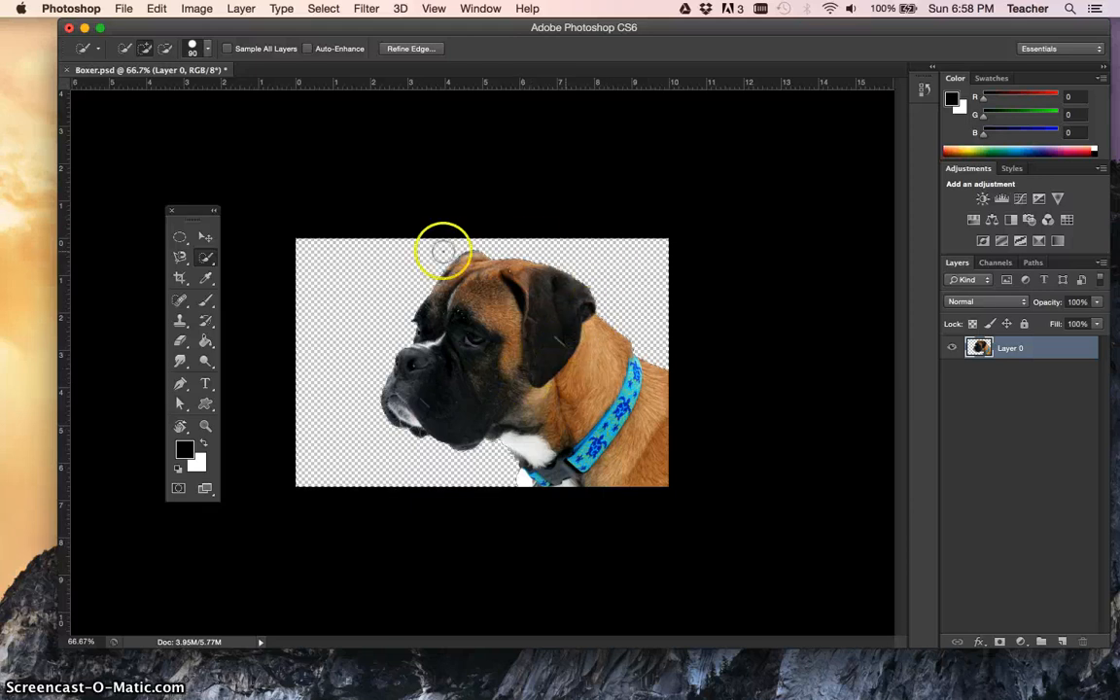
Invert the selection to the dog, fill it with black to make a silhouette, and deselect.
left_click(325, 9)
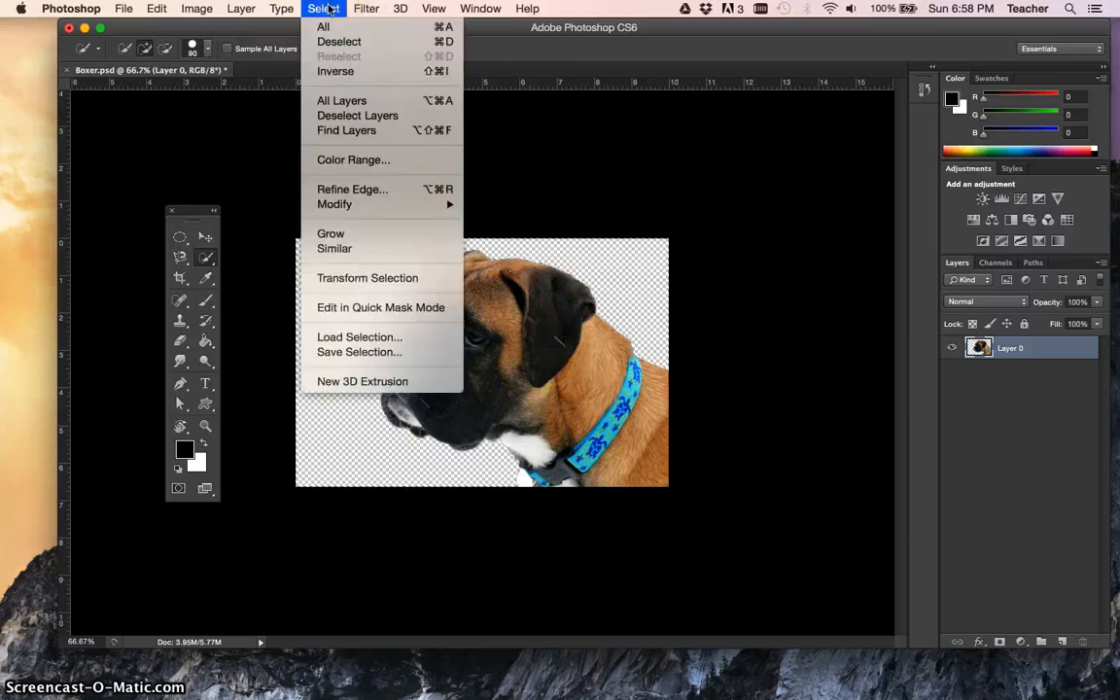
left_click(326, 72)
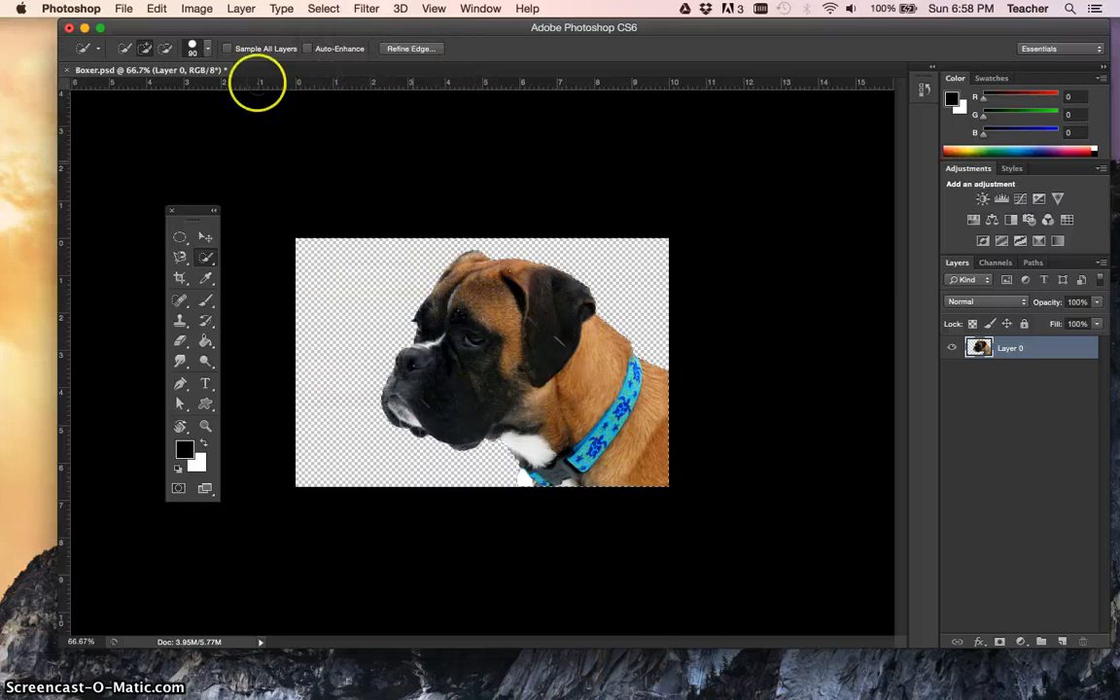
left_click(159, 8)
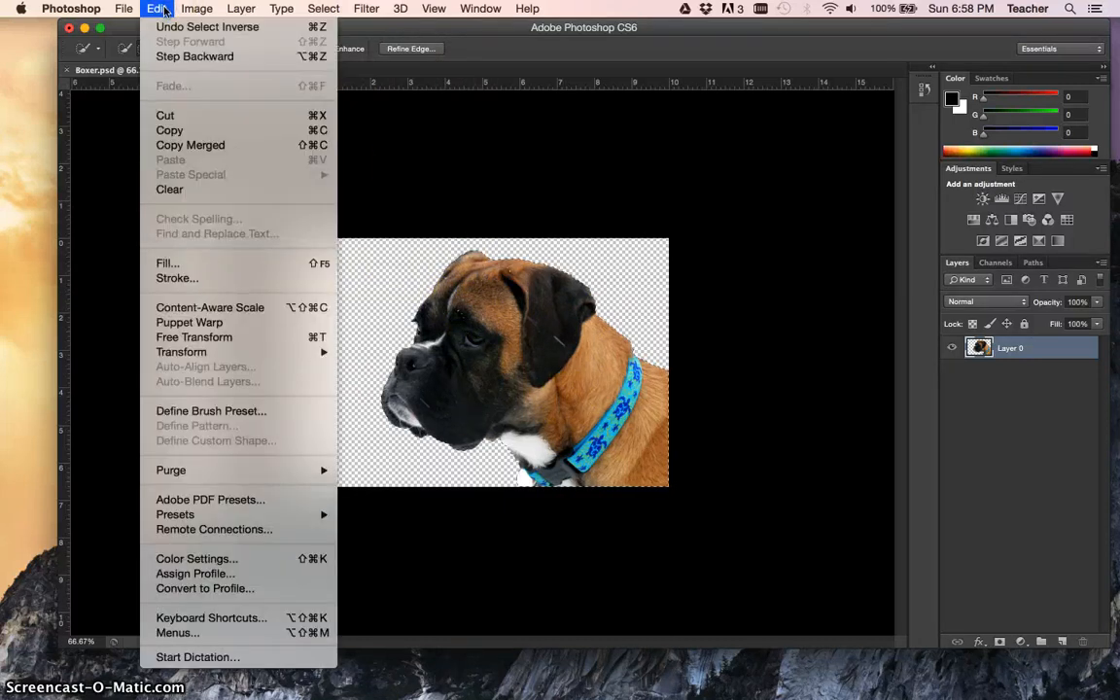
left_click(190, 259)
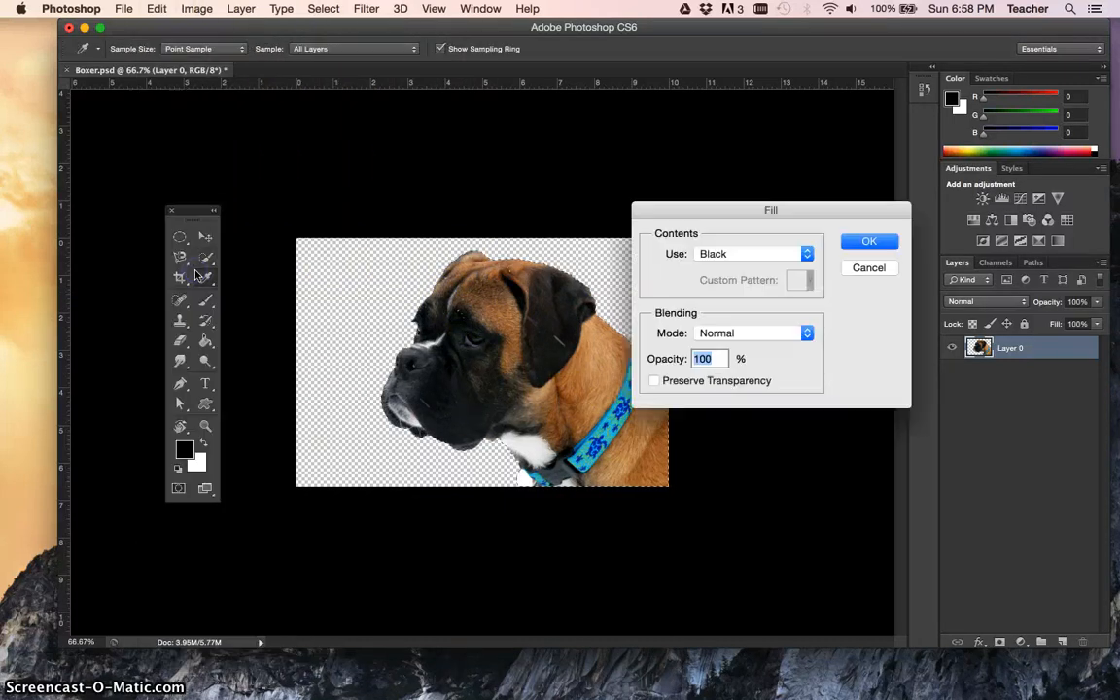
left_click(806, 254)
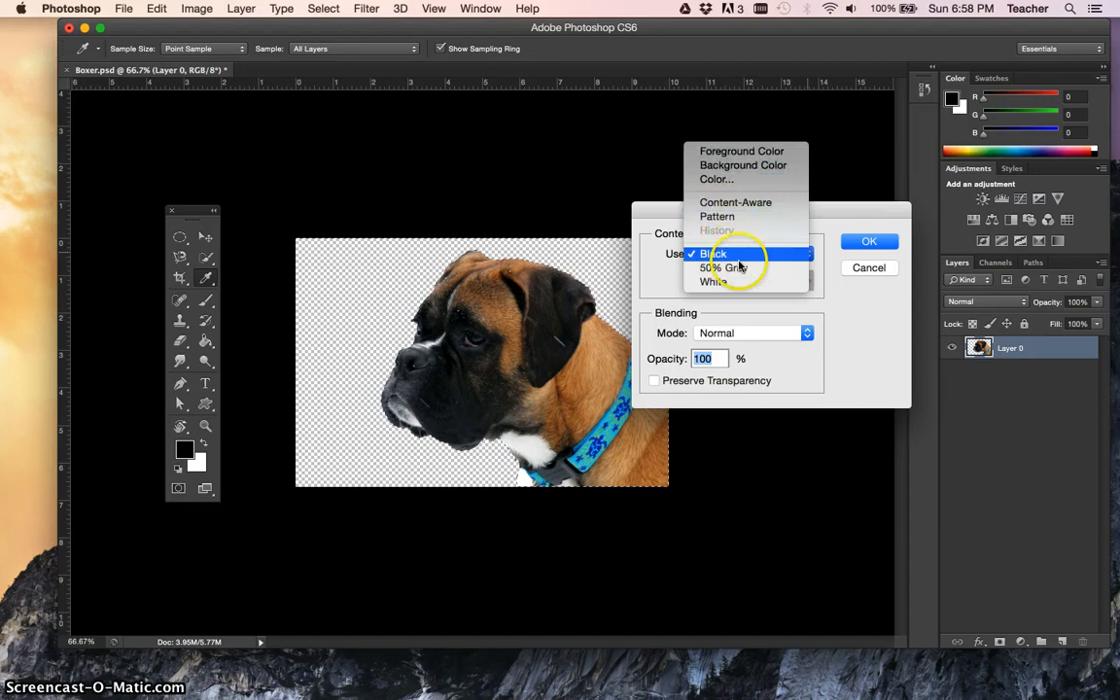
left_click(739, 255)
left_click(865, 242)
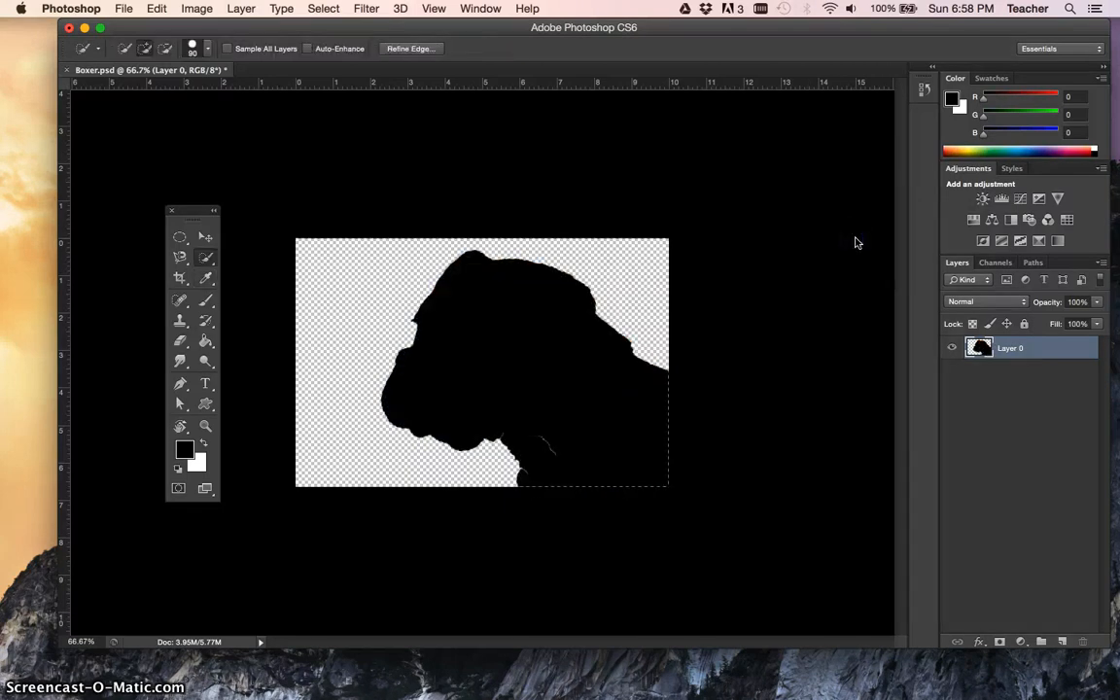
key("super+d")
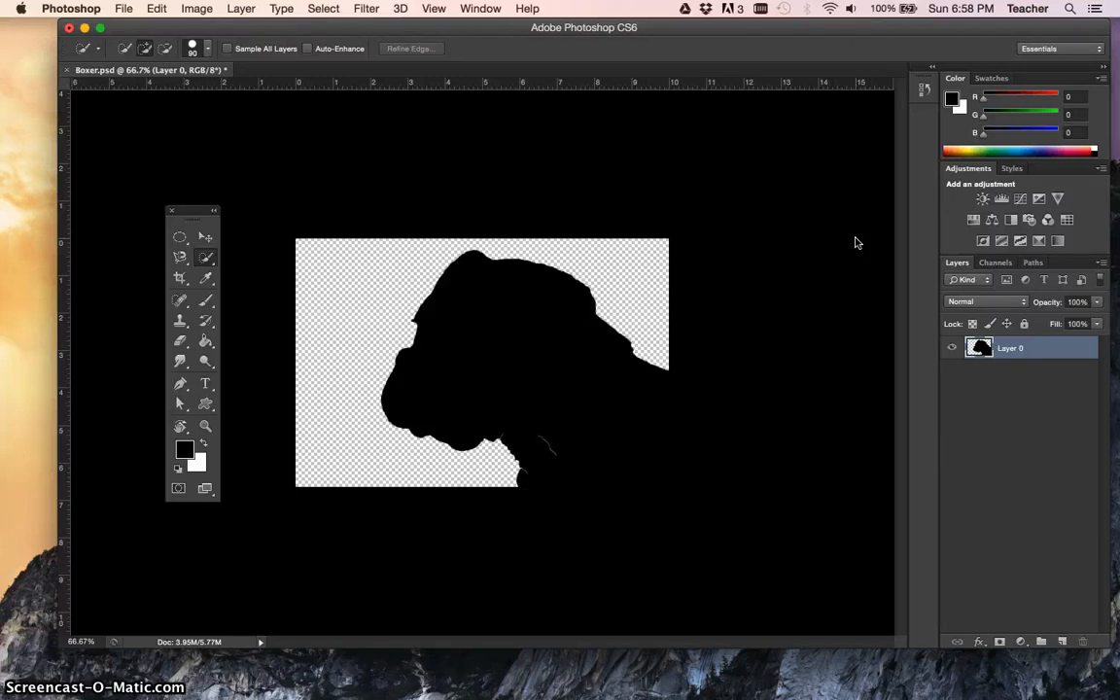
Create a new empty layer above the dog silhouette.
left_click(1075, 403)
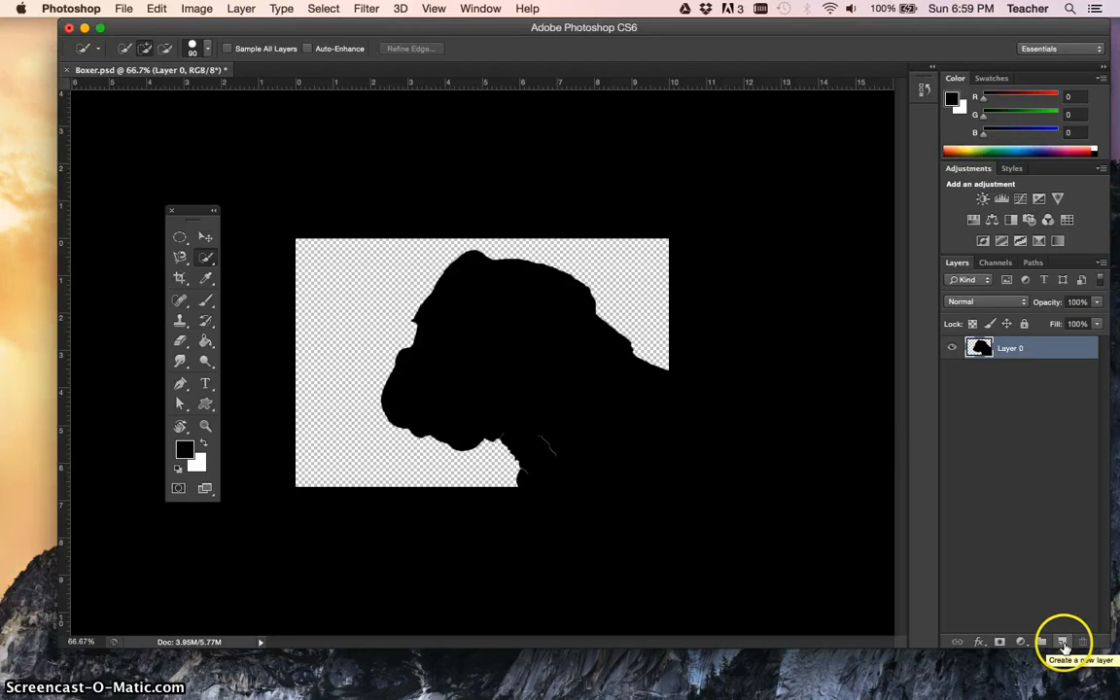
left_click(240, 8)
mouse_move(243, 27)
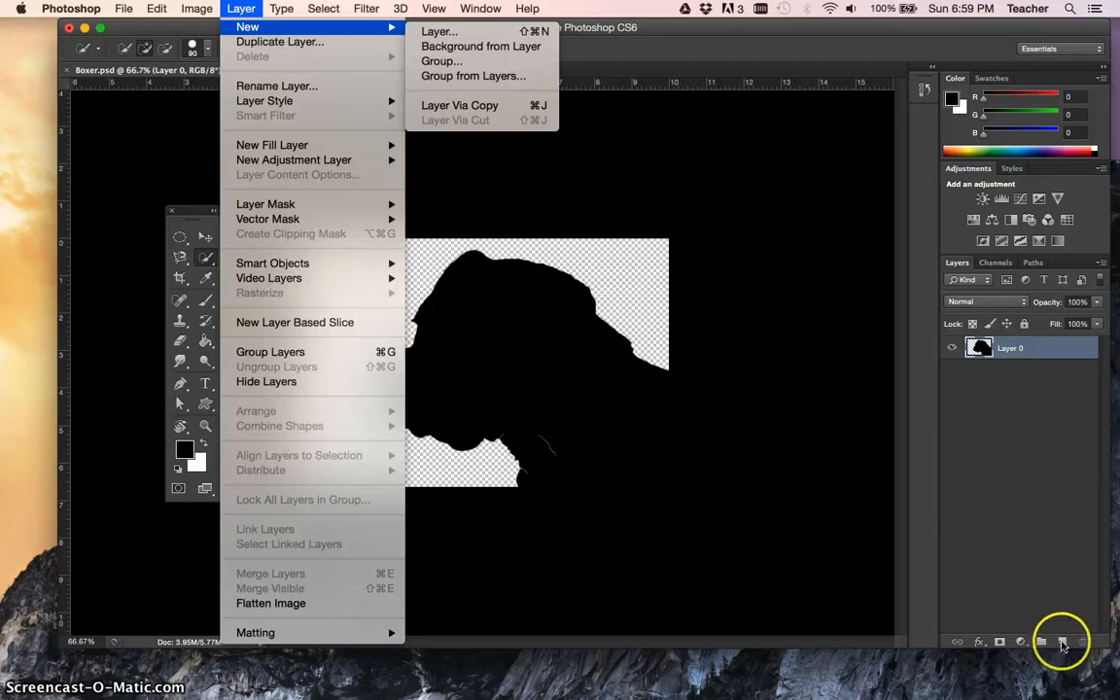
left_click(1063, 642)
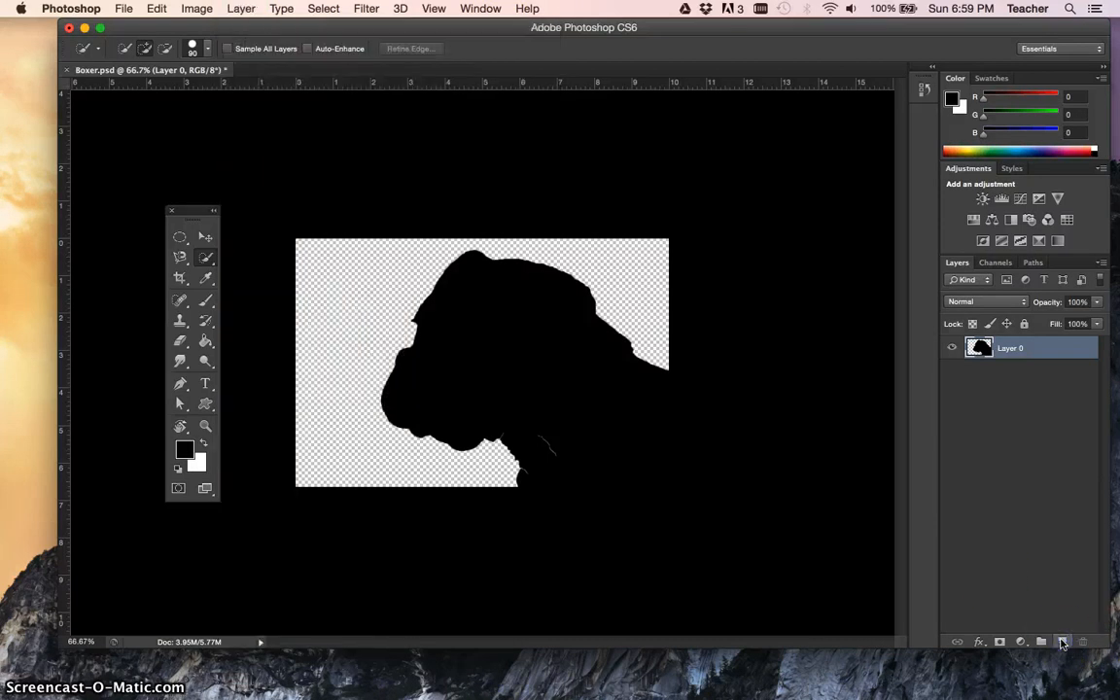
left_click(1063, 643)
left_click(553, 430)
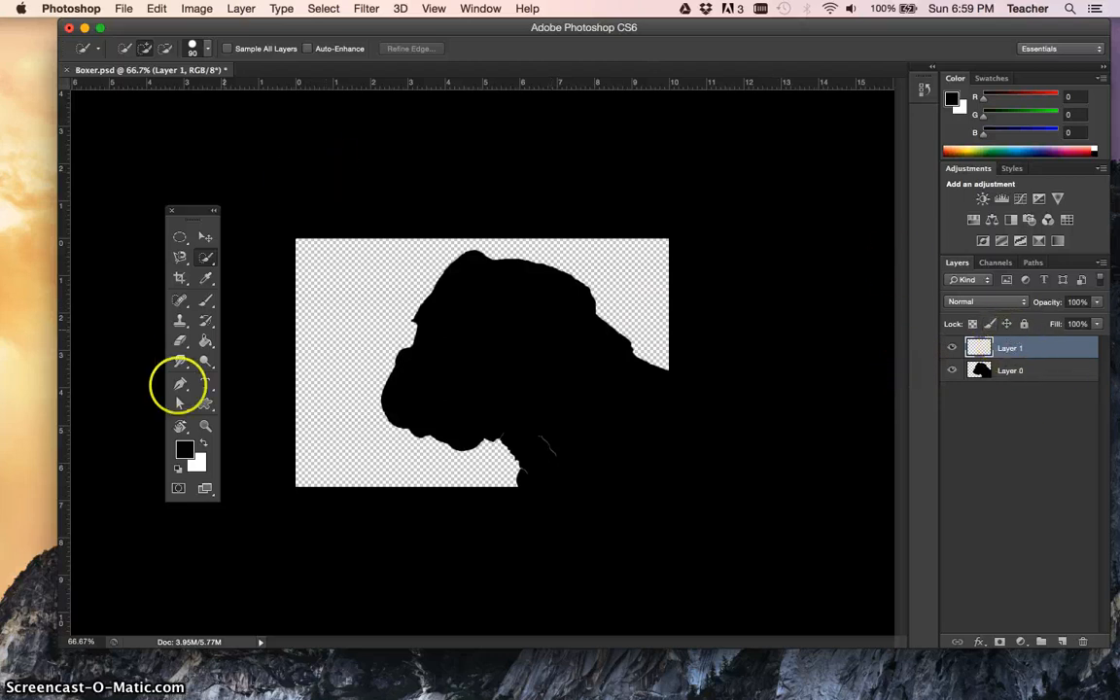
Set the foreground color to bright red, #ea1827.
left_click(185, 452)
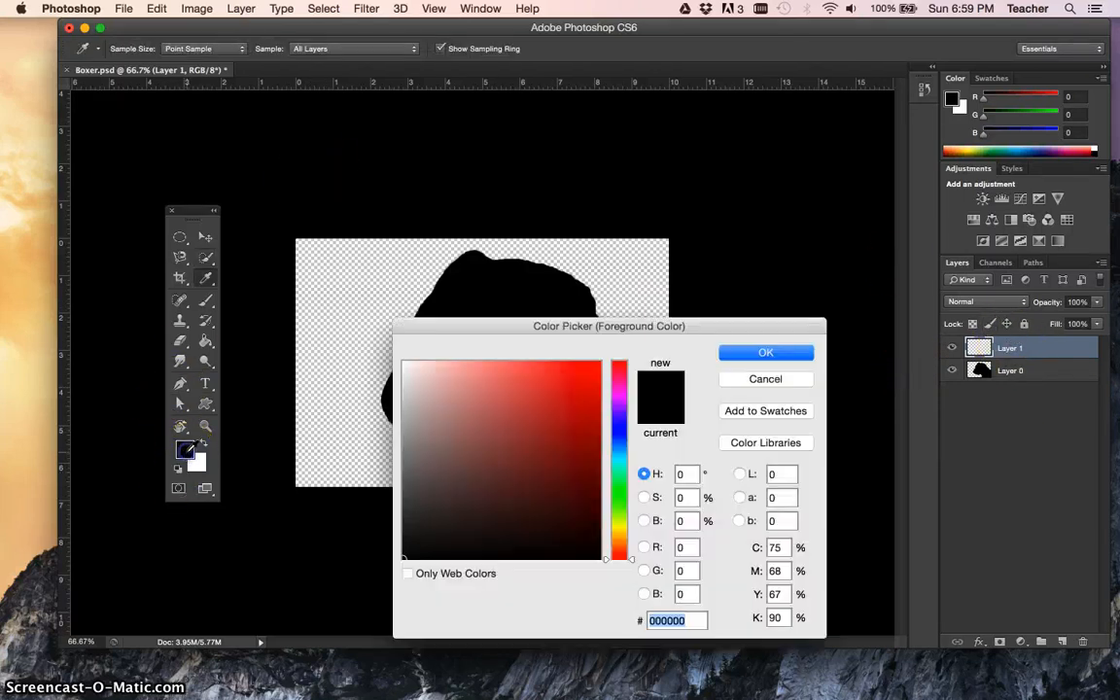
left_click(583, 420)
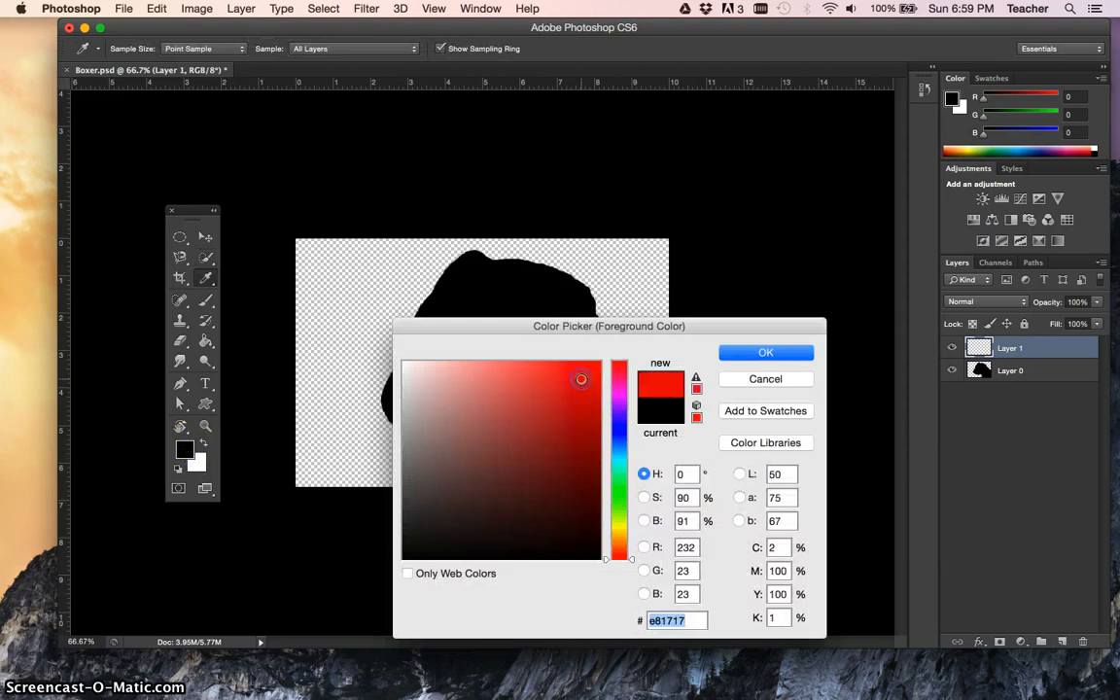
left_click_drag(632, 401, 590, 368)
left_click(581, 378)
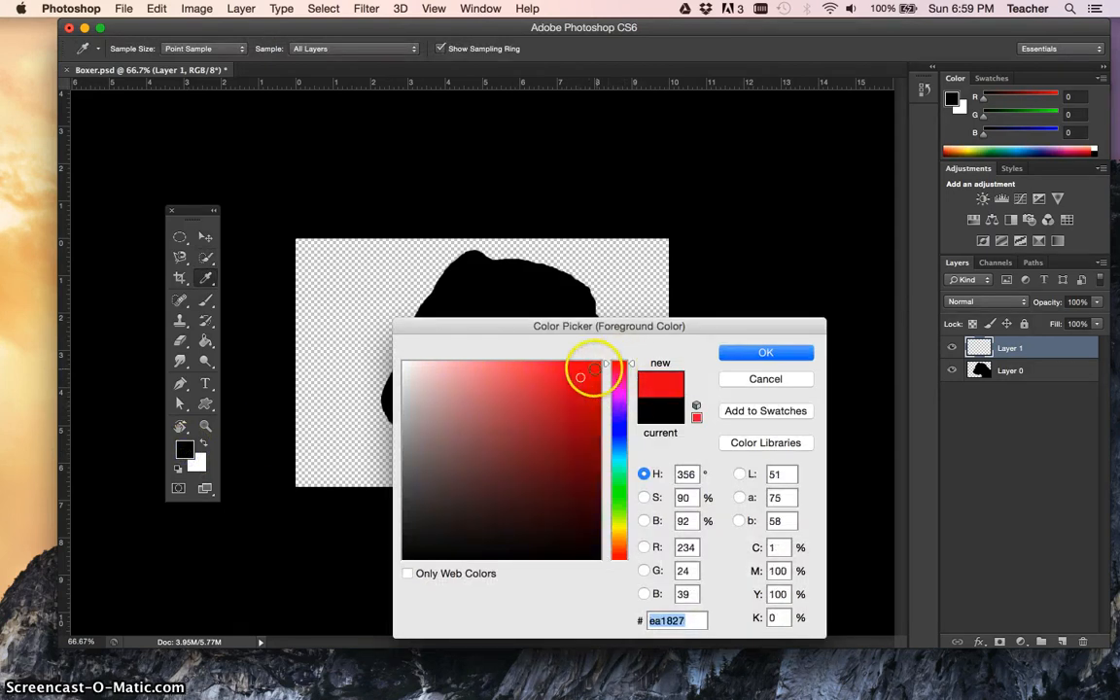
left_click(744, 354)
key("w")
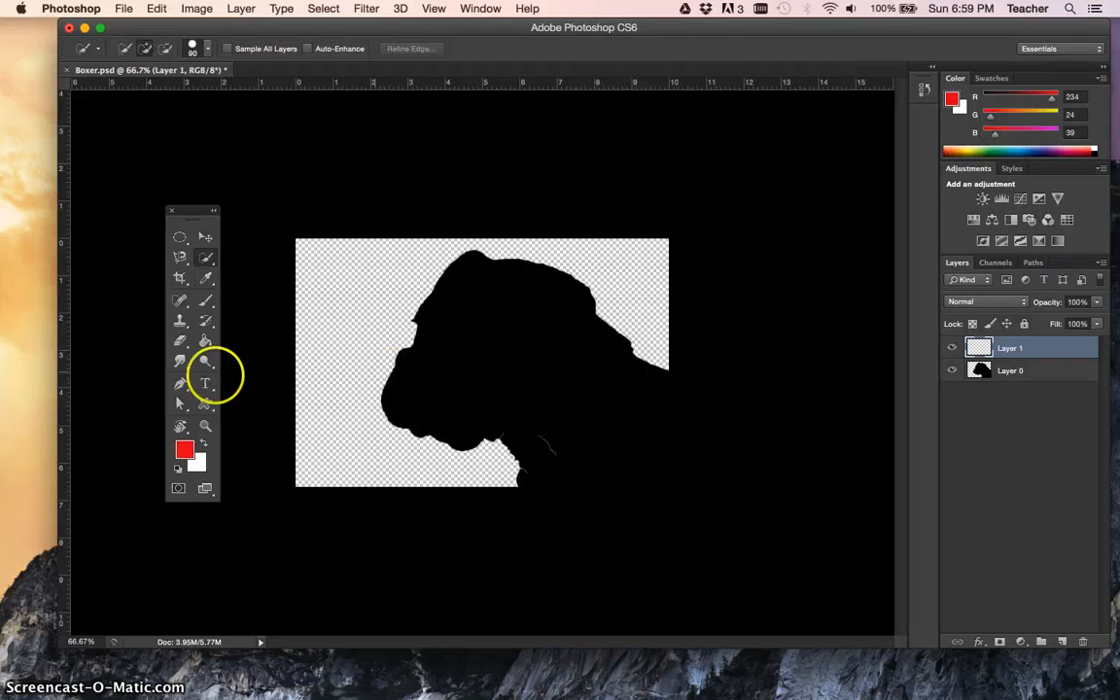
Fill the new layer with the red foreground color using the Paint Bucket tool.
mouse_move(199, 345)
left_mouse_down()
mouse_move(243, 334)
mouse_move(222, 343)
mouse_move(231, 350)
mouse_move(232, 336)
mouse_move(240, 352)
mouse_move(210, 340)
left_mouse_up()
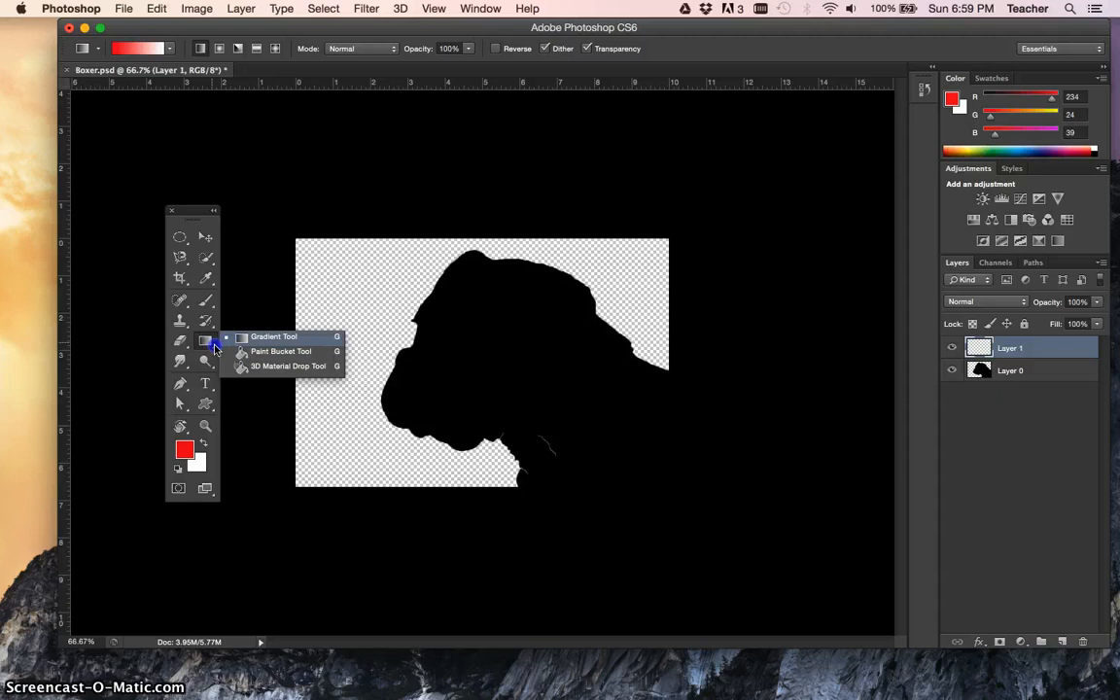
left_click(233, 356)
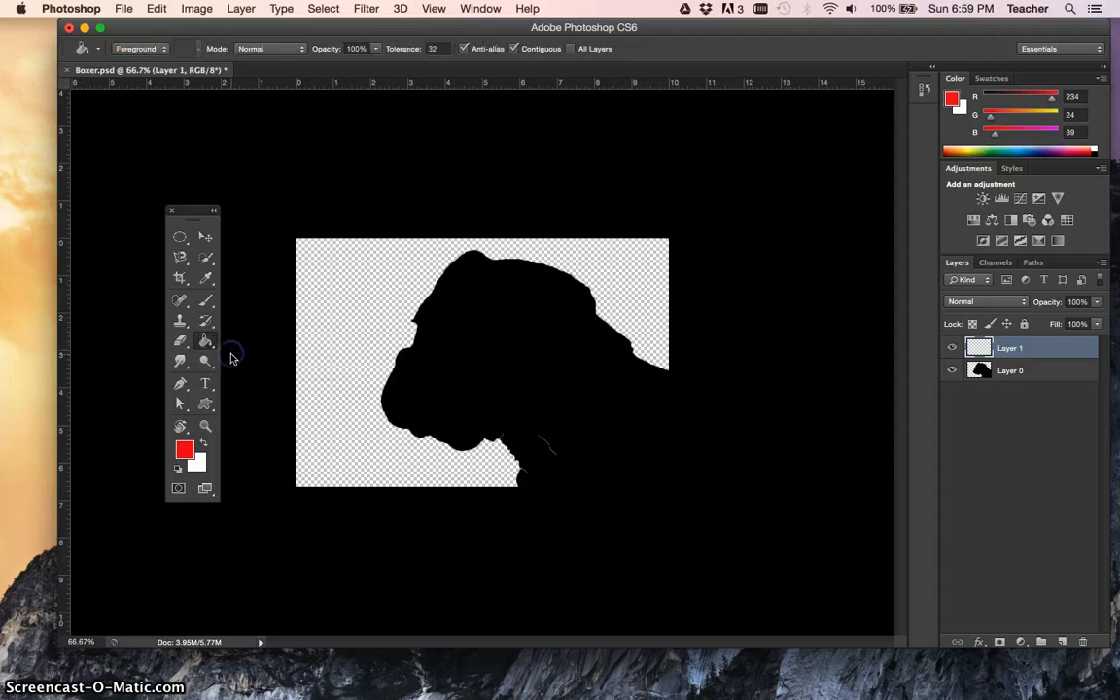
left_click(335, 337)
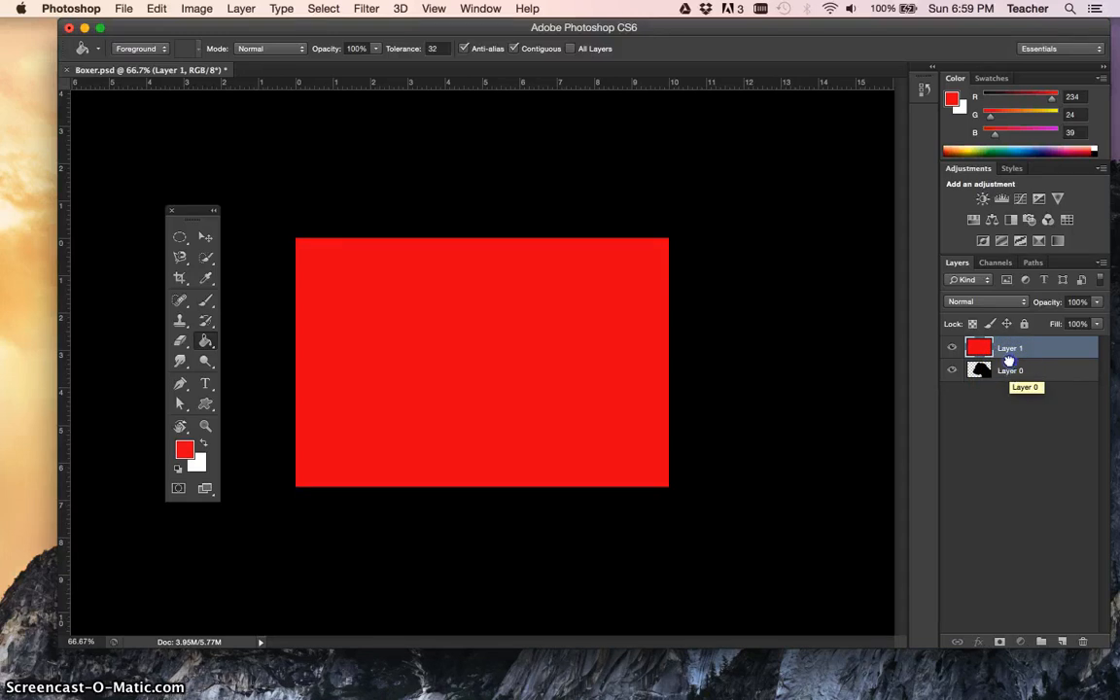
Move the black dog silhouette layer above the red layer and activate the Move tool.
left_click_drag(1009, 361, 1006, 348)
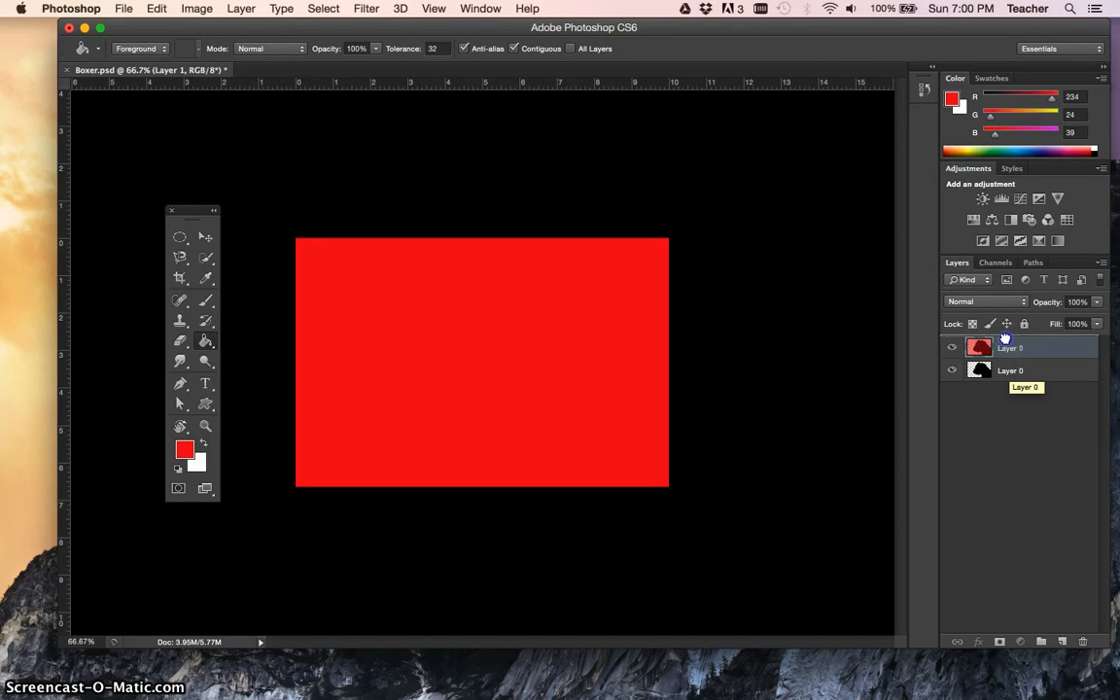
left_click_drag(1005, 337, 1005, 339)
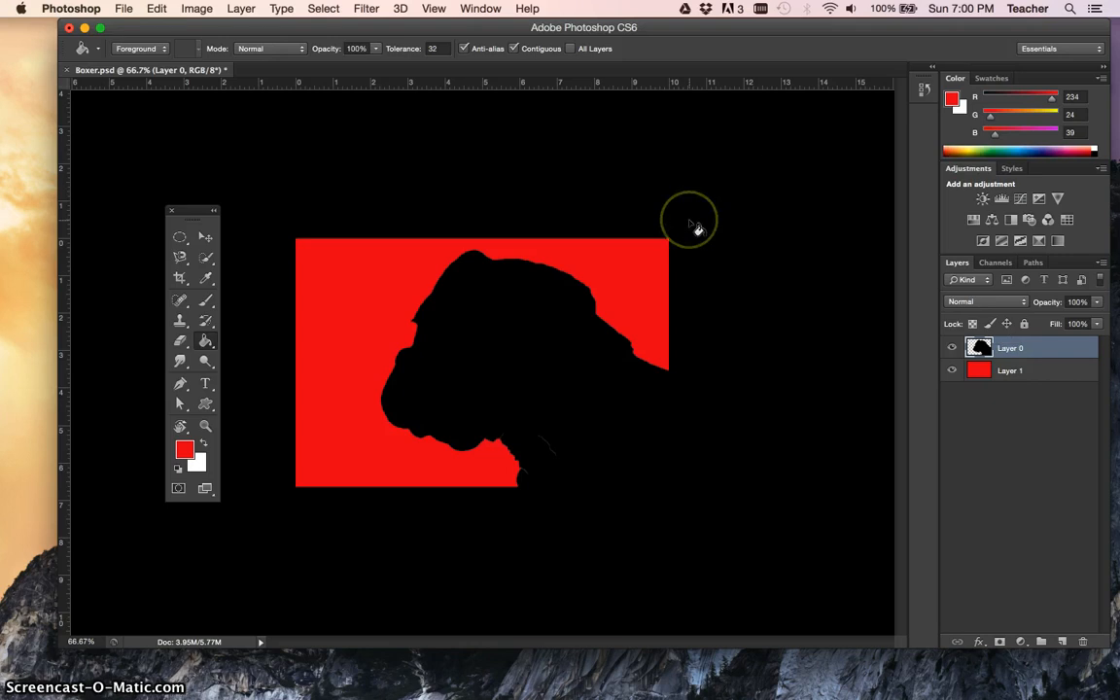
left_click(204, 237)
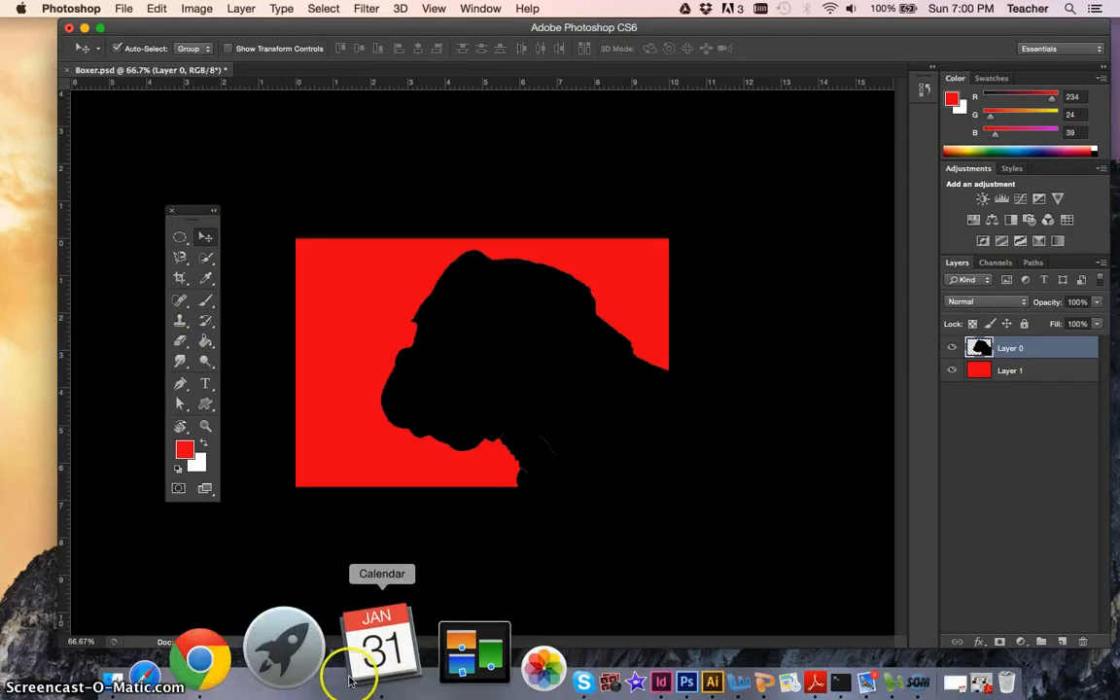
Switch to Chrome and search Google for "Dog Toy".
left_click(311, 667)
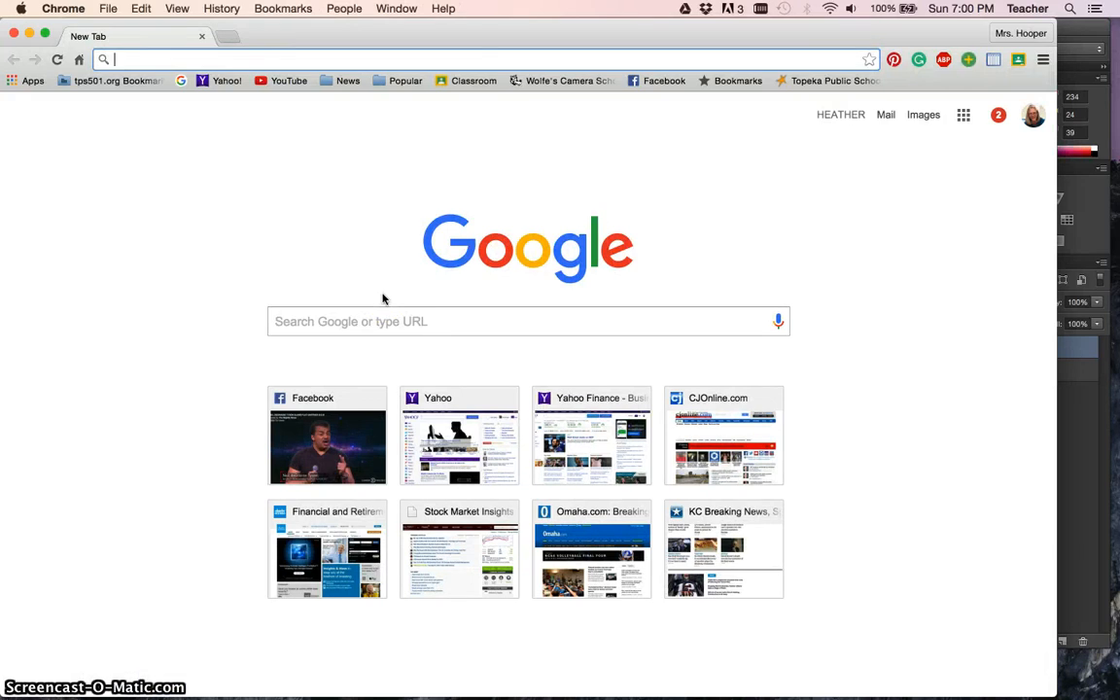
type("DOg")
key("BackSpace")
key("BackSpace")
type("o")
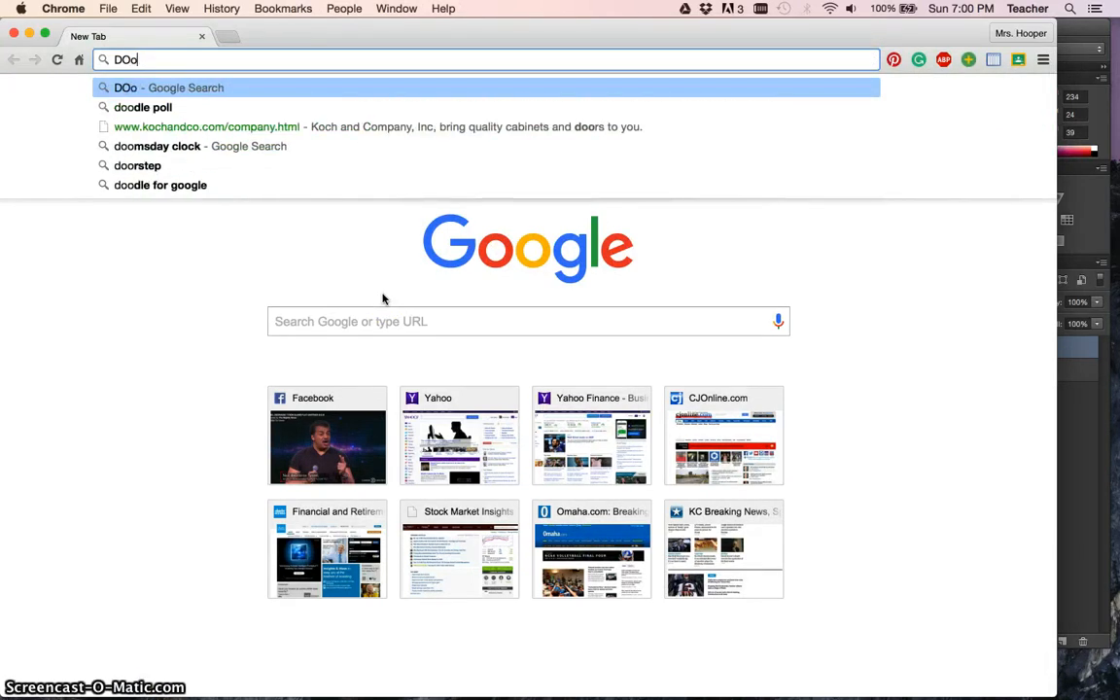
key("BackSpace")
key("BackSpace")
type("og t")
key("Return")
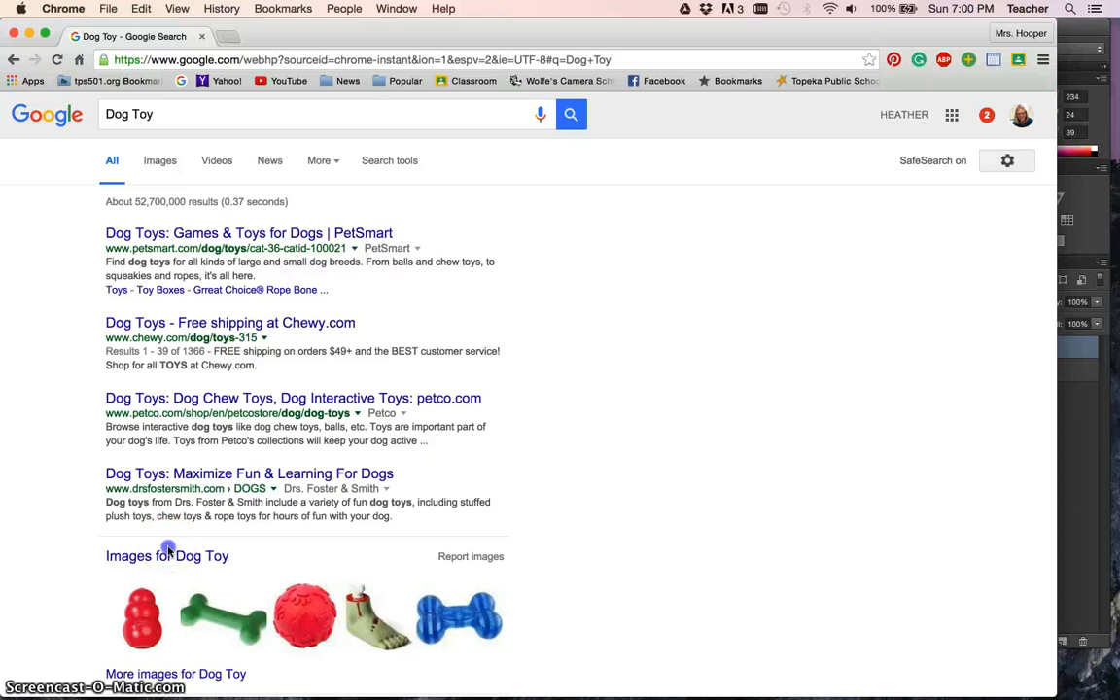
Browse the Dog Toy image results and open the red KONG toy picture on its own page.
left_click_drag(168, 549, 170, 566)
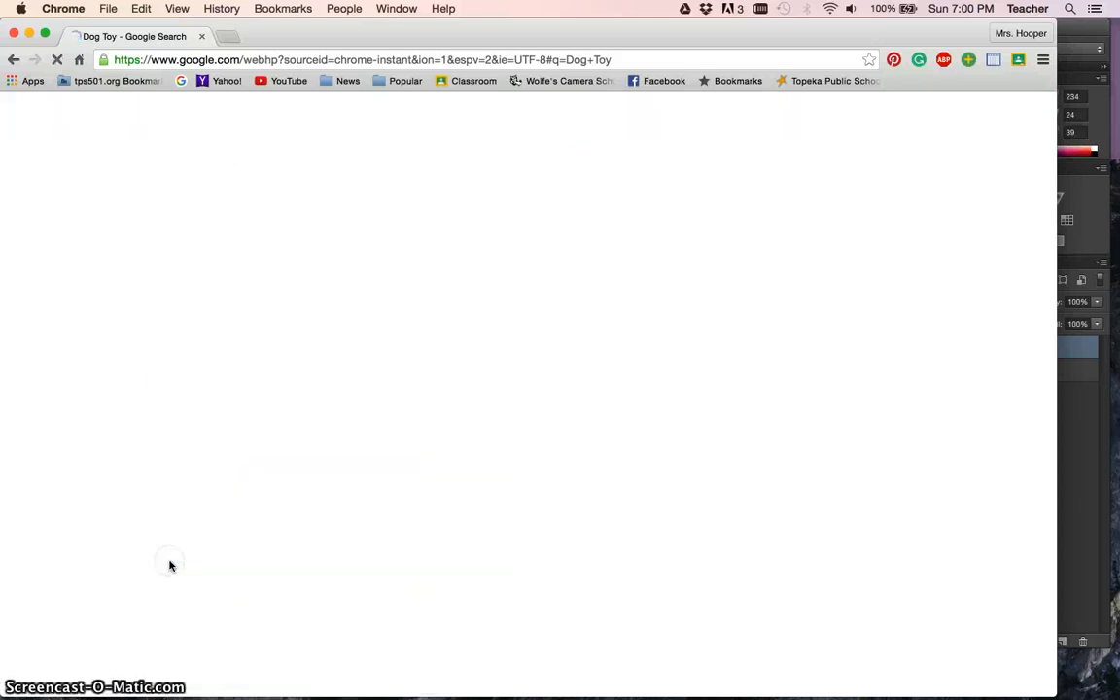
left_click(68, 309)
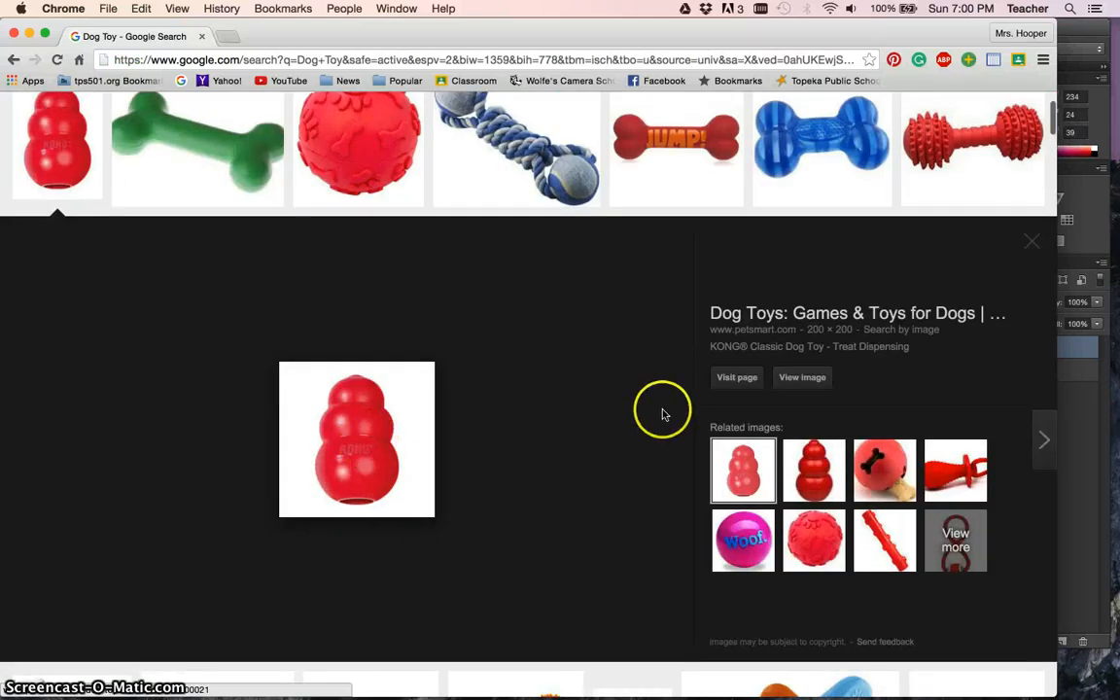
left_click(802, 378)
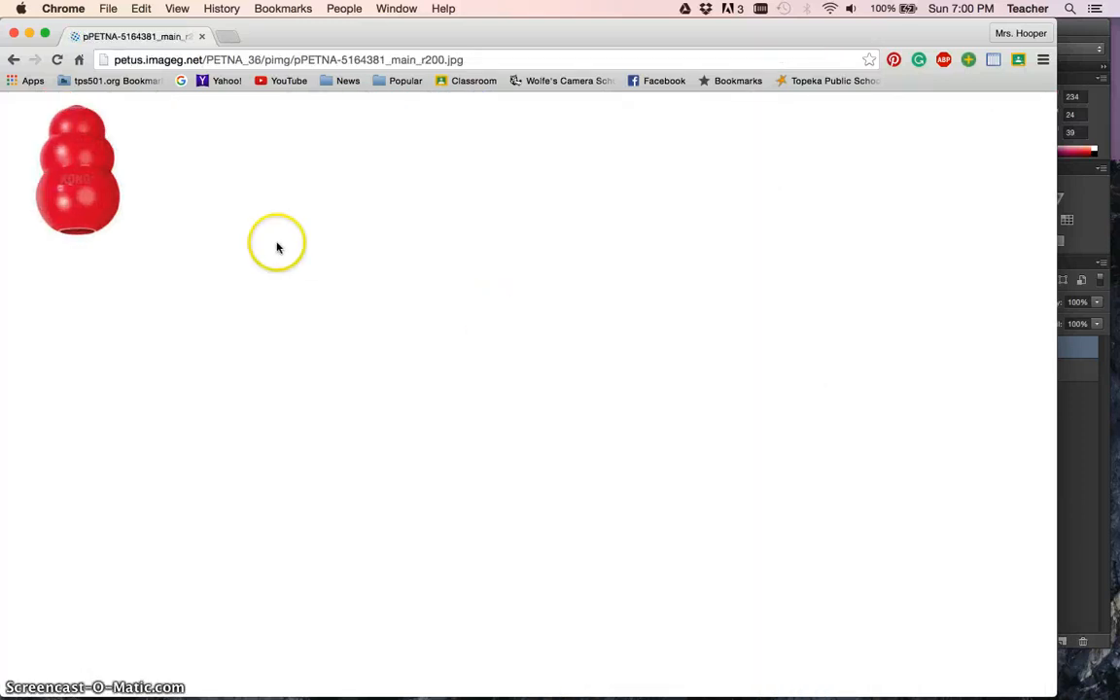
Save the red KONG toy image to the Desktop under the name "dog toy".
right_click(86, 213)
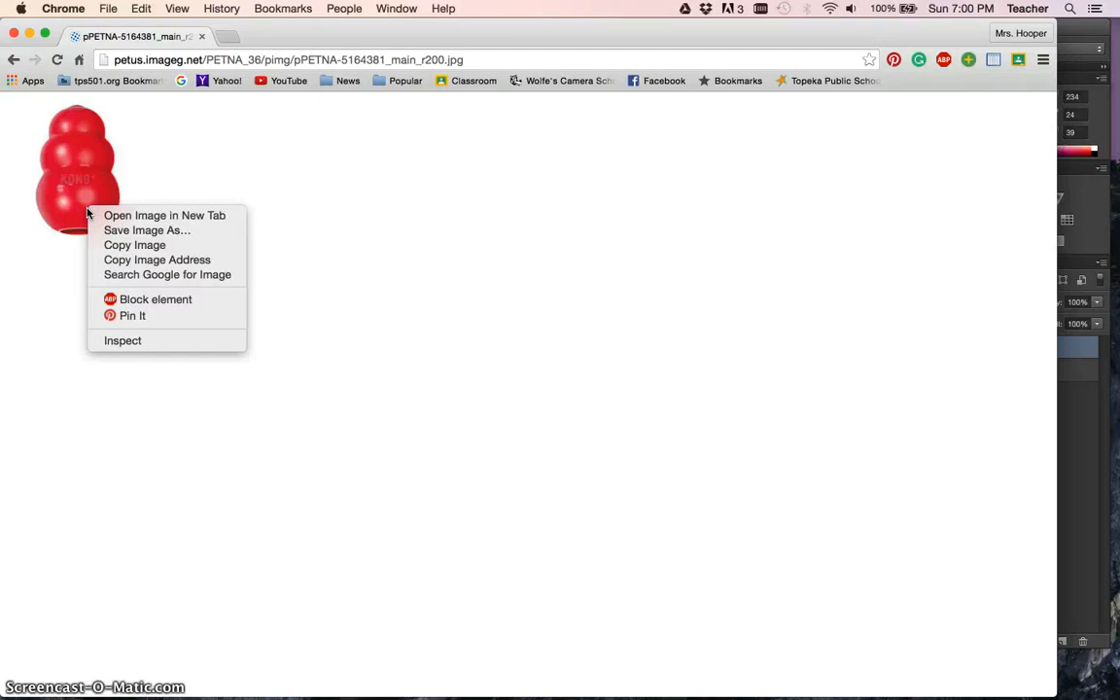
left_click(100, 233)
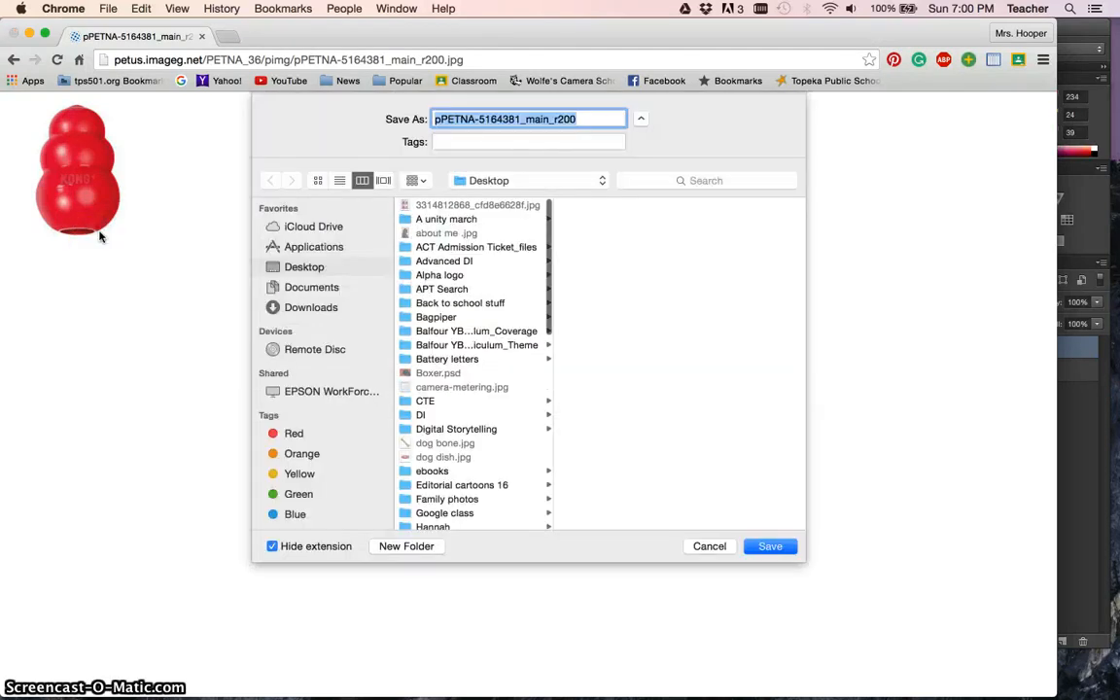
type("dog toy")
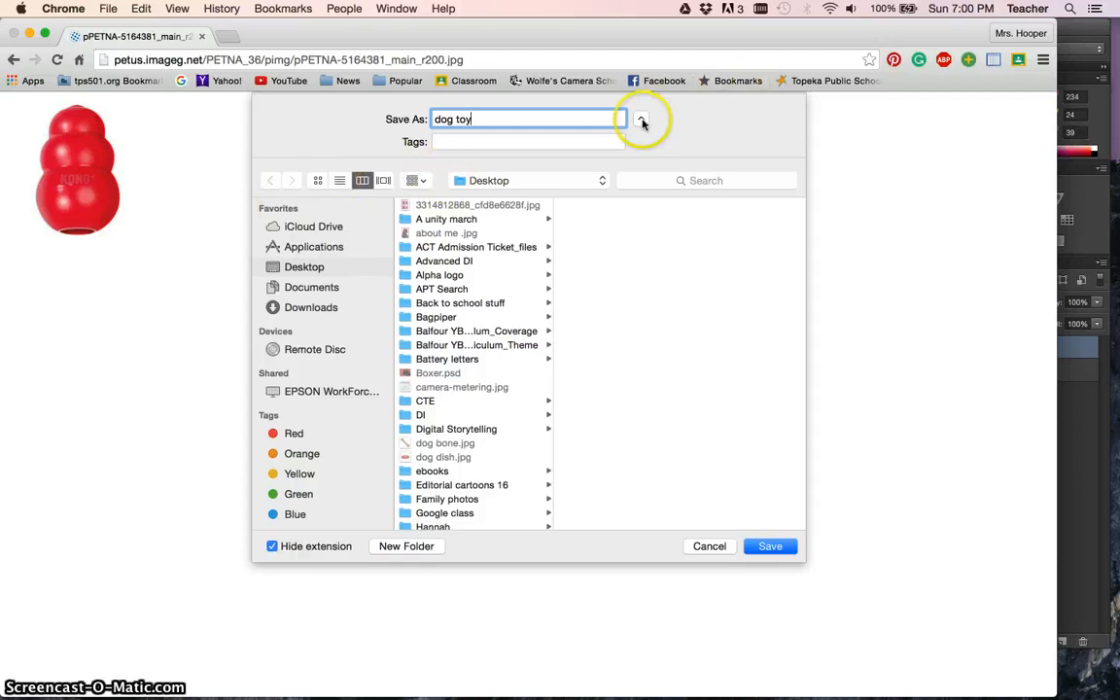
left_click(641, 118)
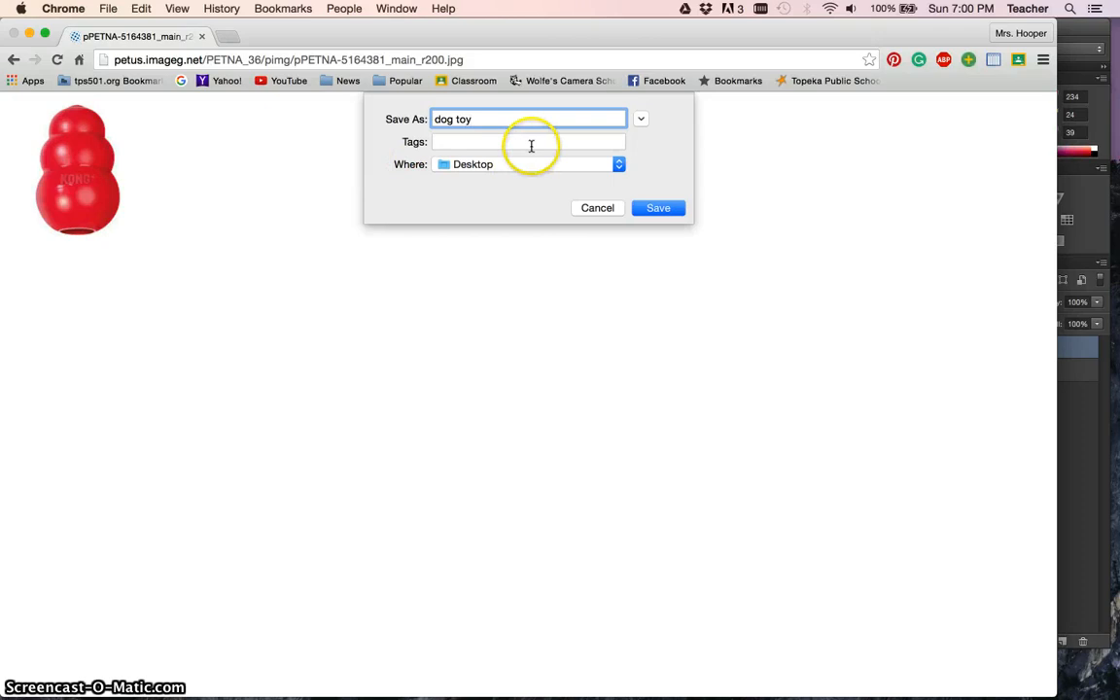
left_click(589, 166)
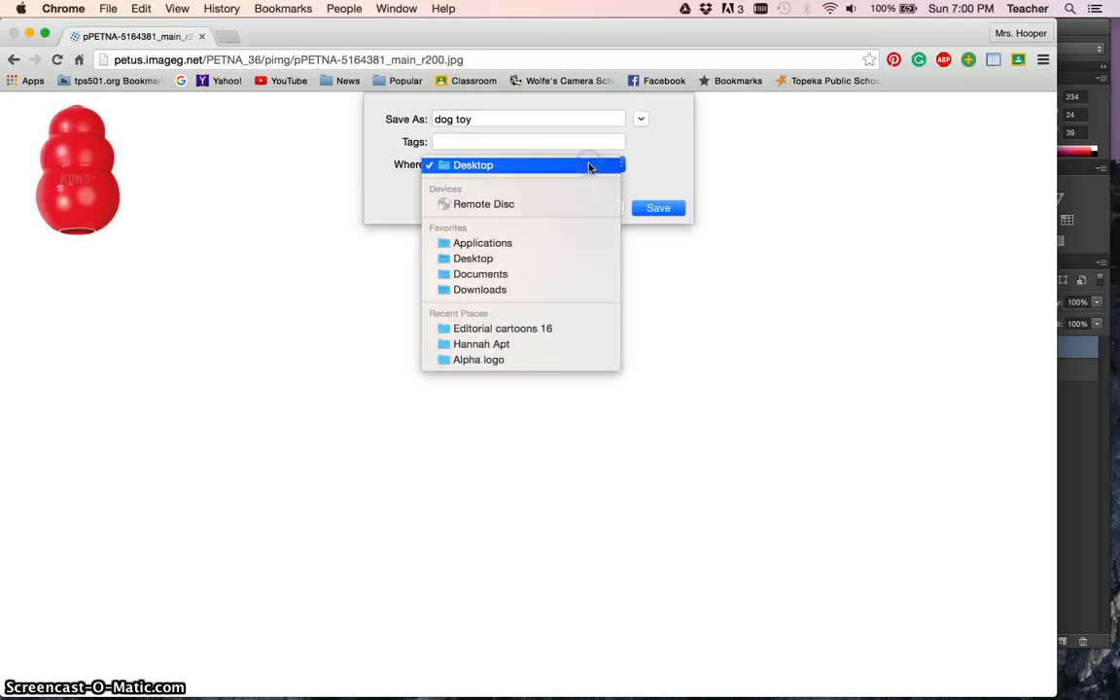
left_click(589, 166)
left_click(641, 120)
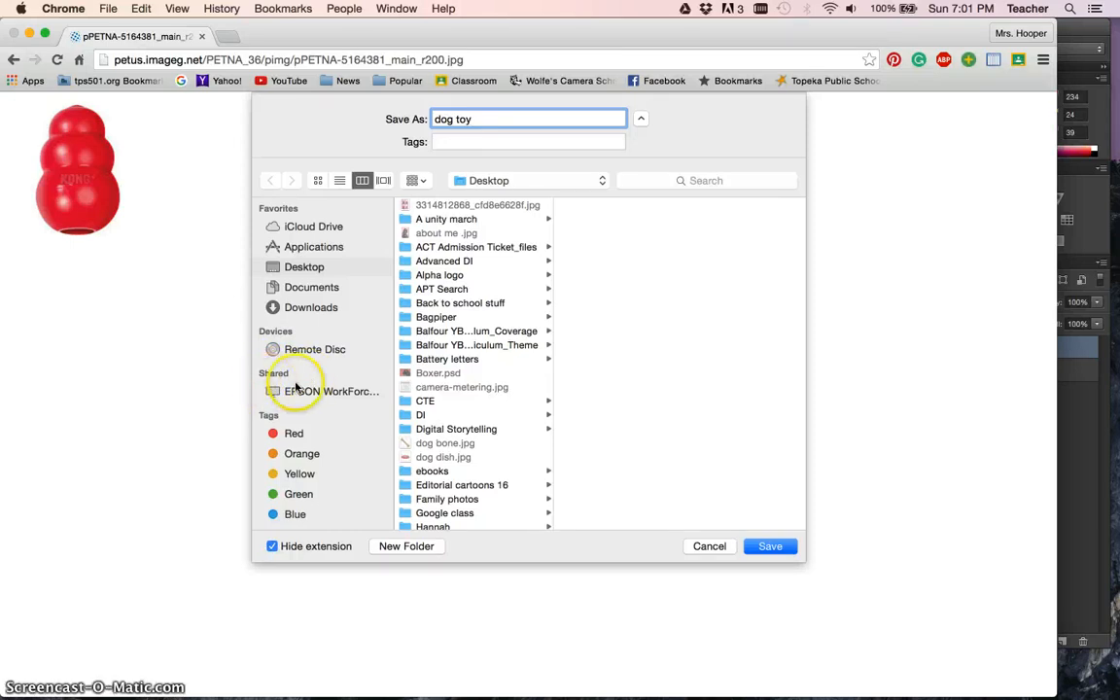
left_click(773, 545)
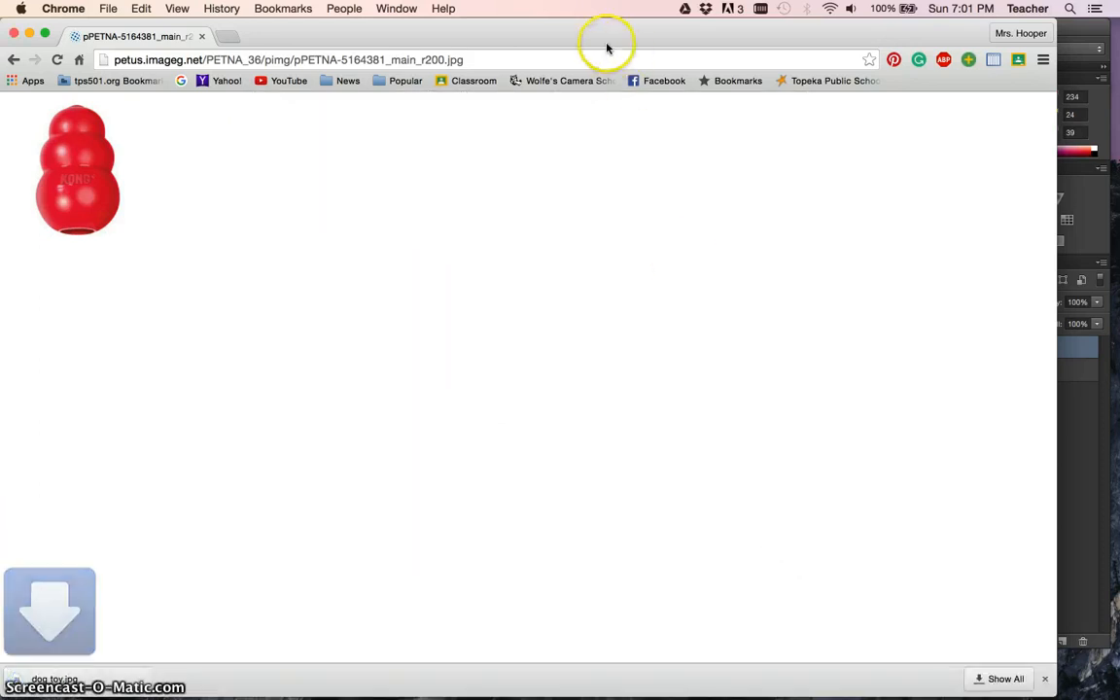
Minimize the browser, uncover the desktop, and open dog toy.jpg in Photoshop alongside Boxer.psd.
left_click_drag(580, 32, 633, 88)
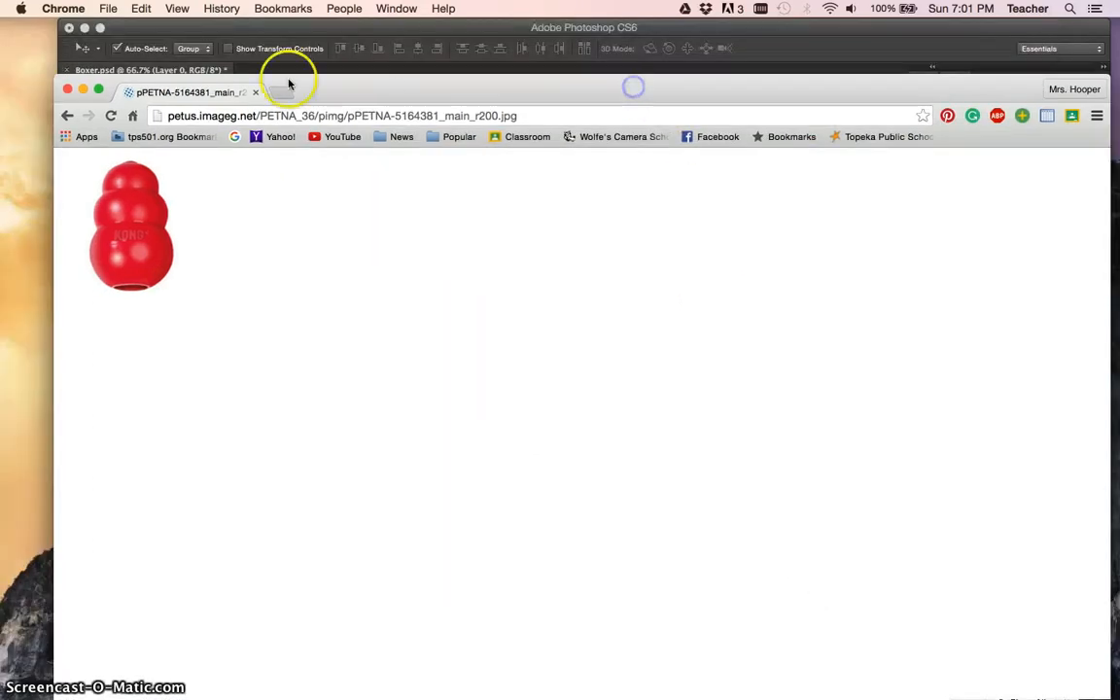
left_click(83, 89)
left_click(343, 190)
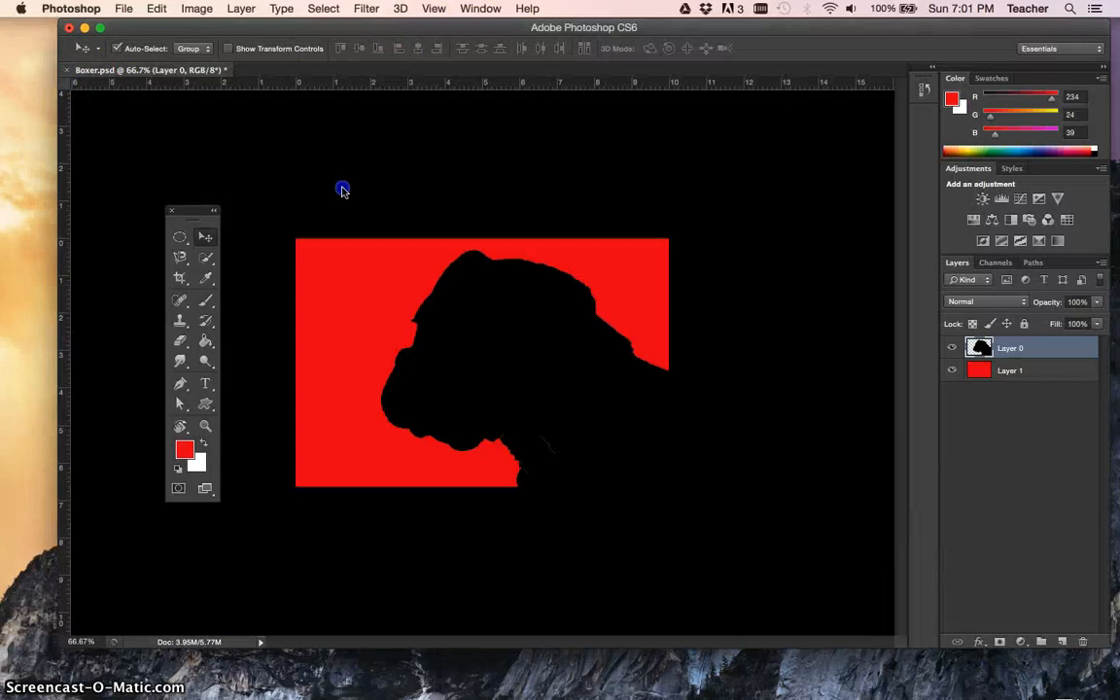
left_click_drag(382, 23, 114, 23)
left_click_drag(901, 486, 530, 676)
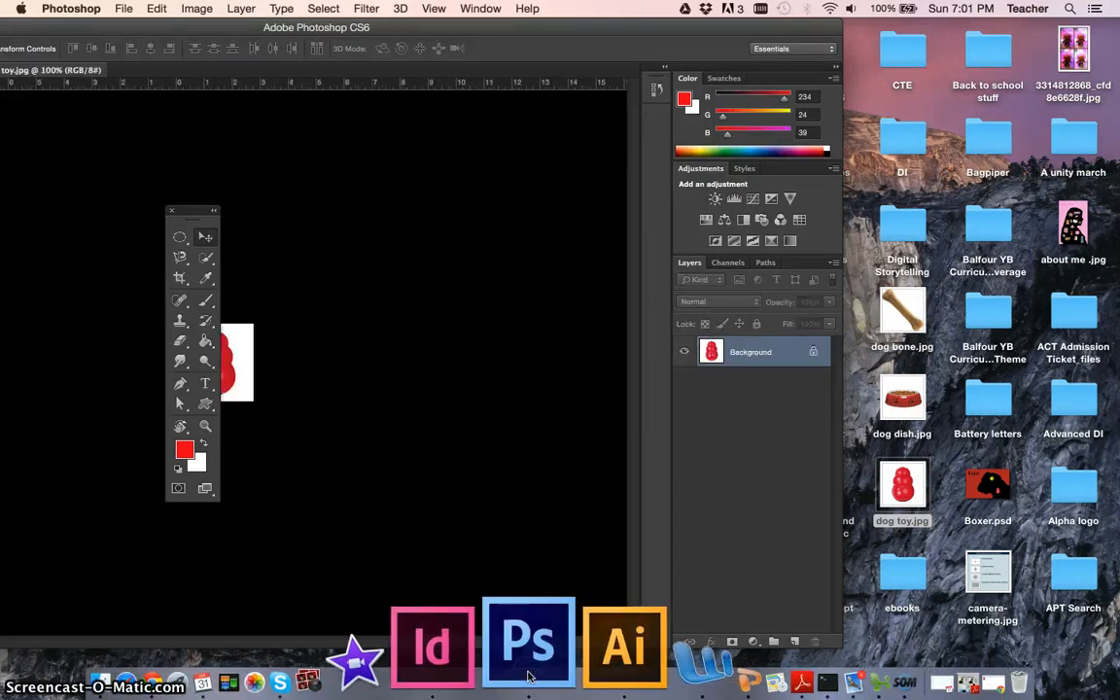
left_click_drag(442, 26, 568, 26)
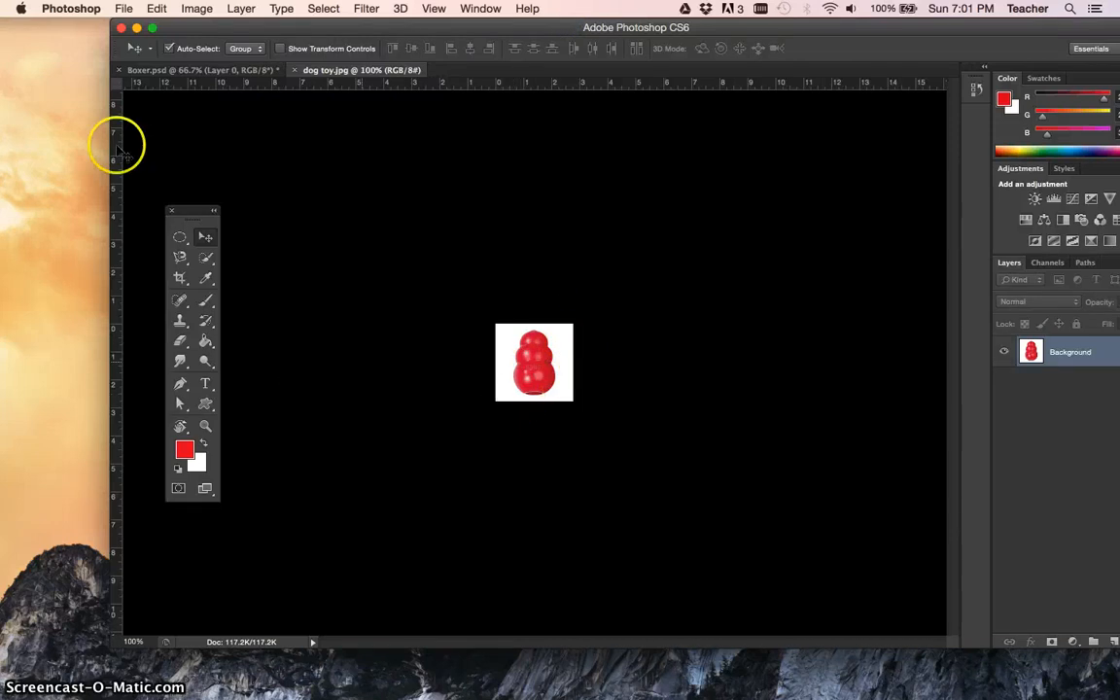
left_click(206, 70)
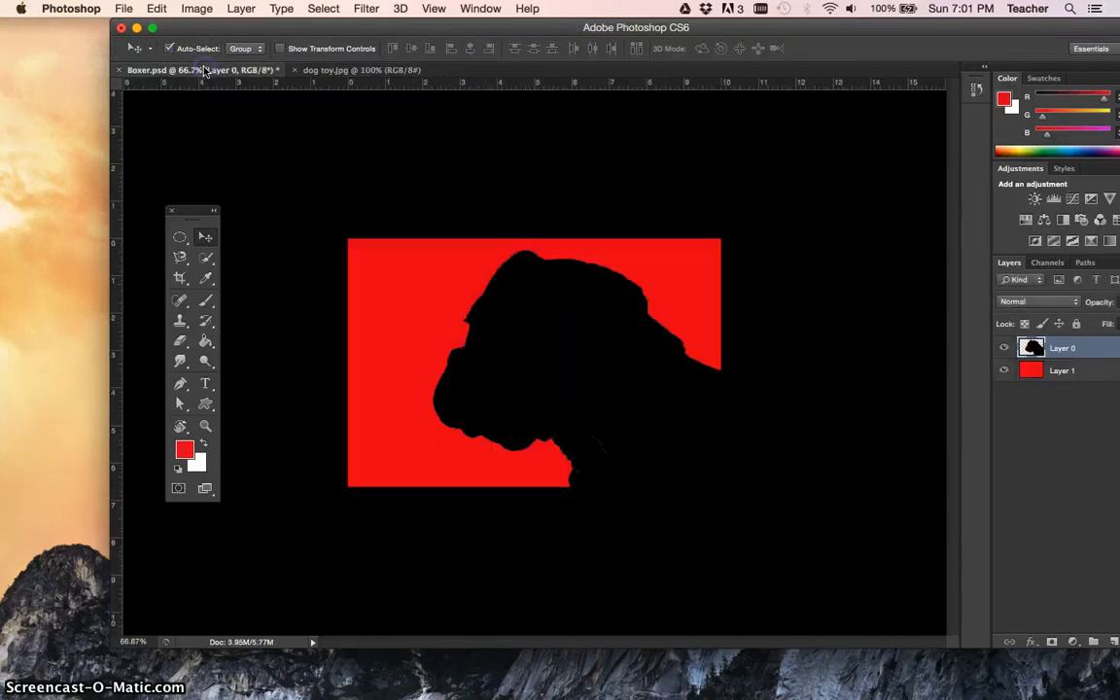
left_click(358, 70)
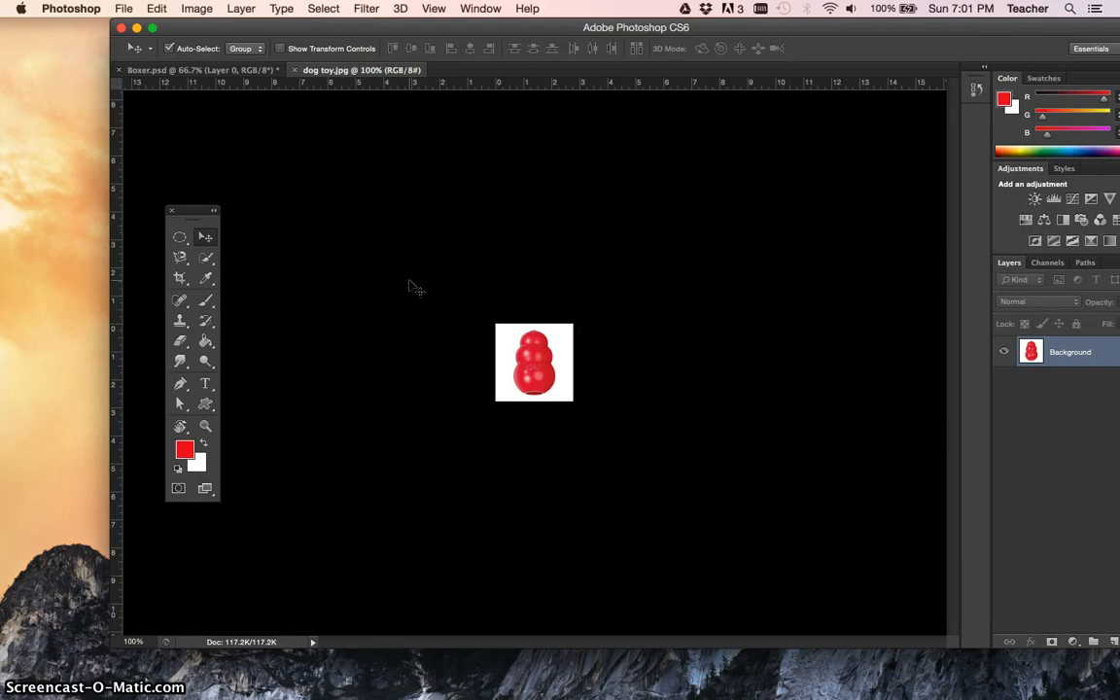
Select all the white background around the red toy using the Quick Selection tool with a brush size of 40.
key("super+equal")
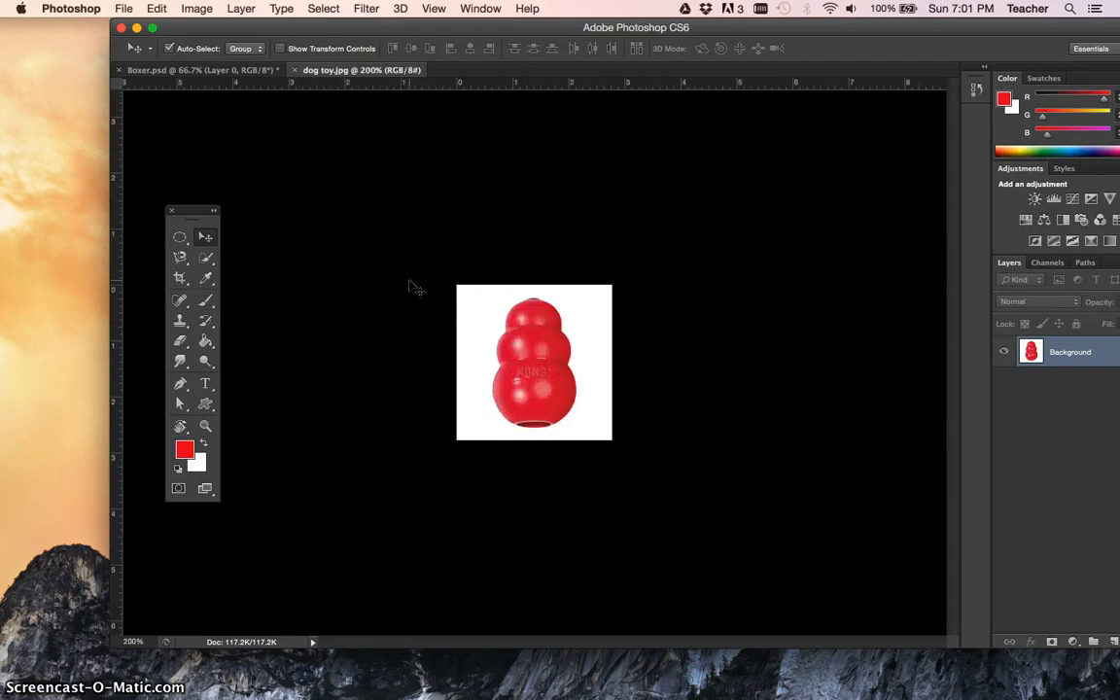
key("super+equal")
key("super+minus")
key("super+0")
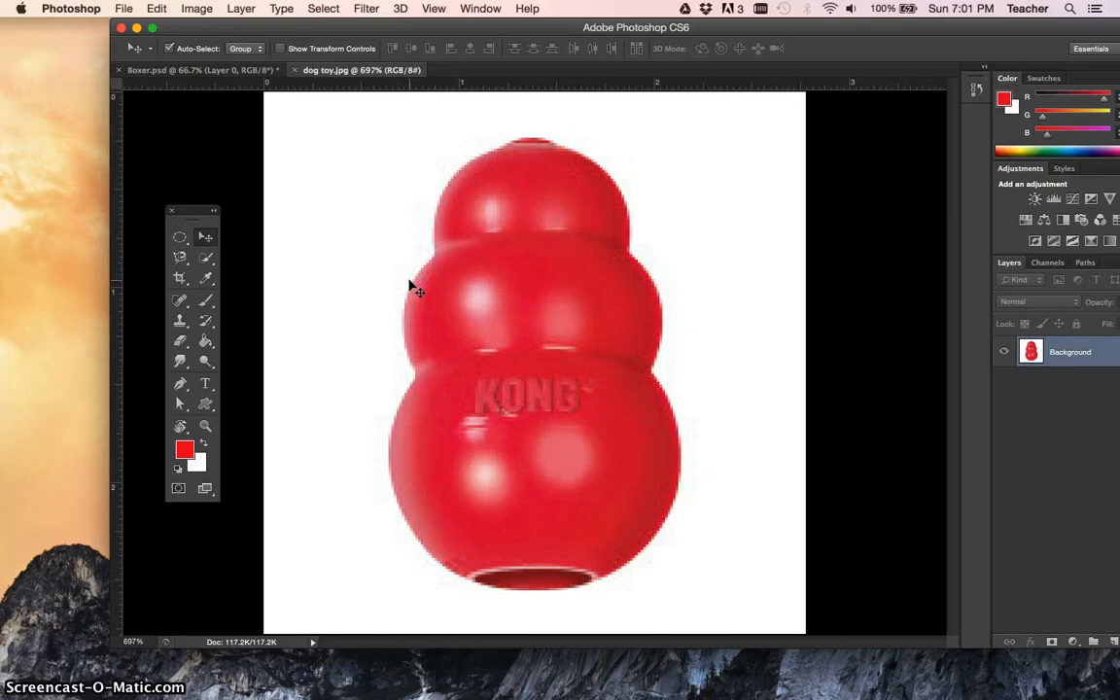
left_click(206, 258)
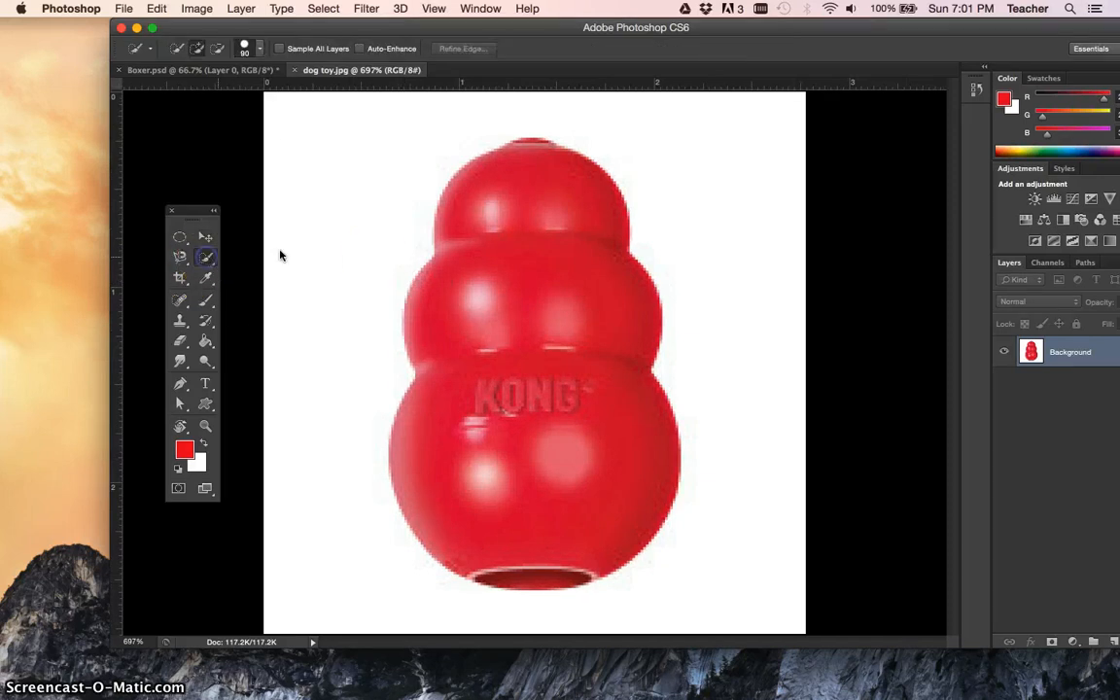
key("bracketleft")
key("bracketleft")
key("bracketleft")
key("bracketleft")
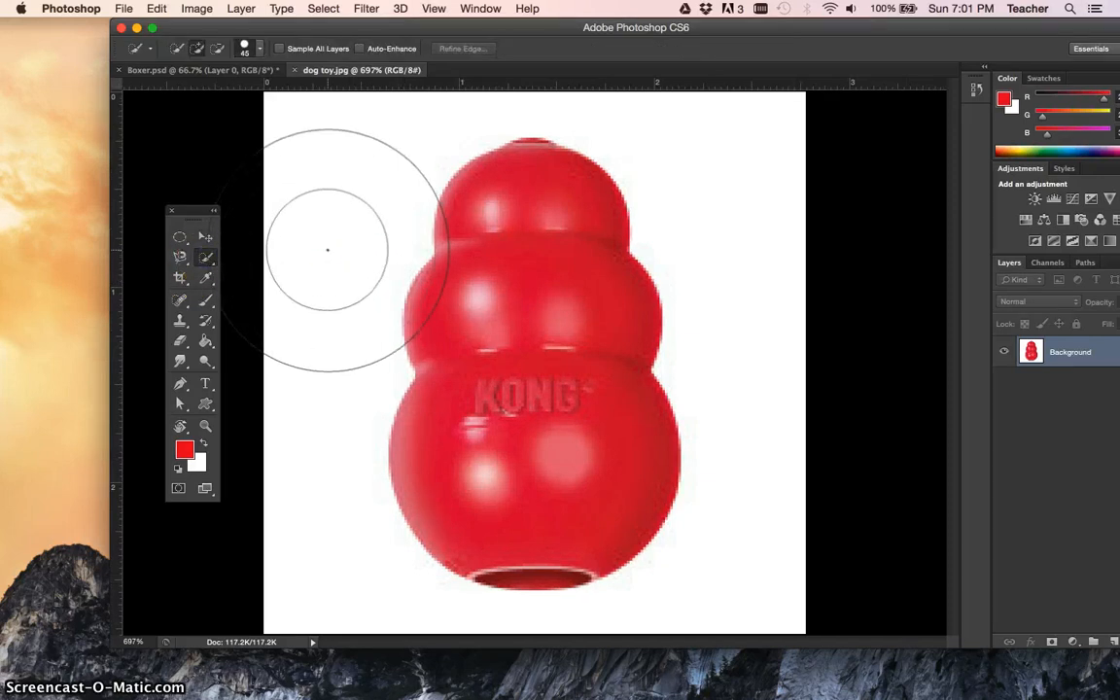
left_click(333, 217)
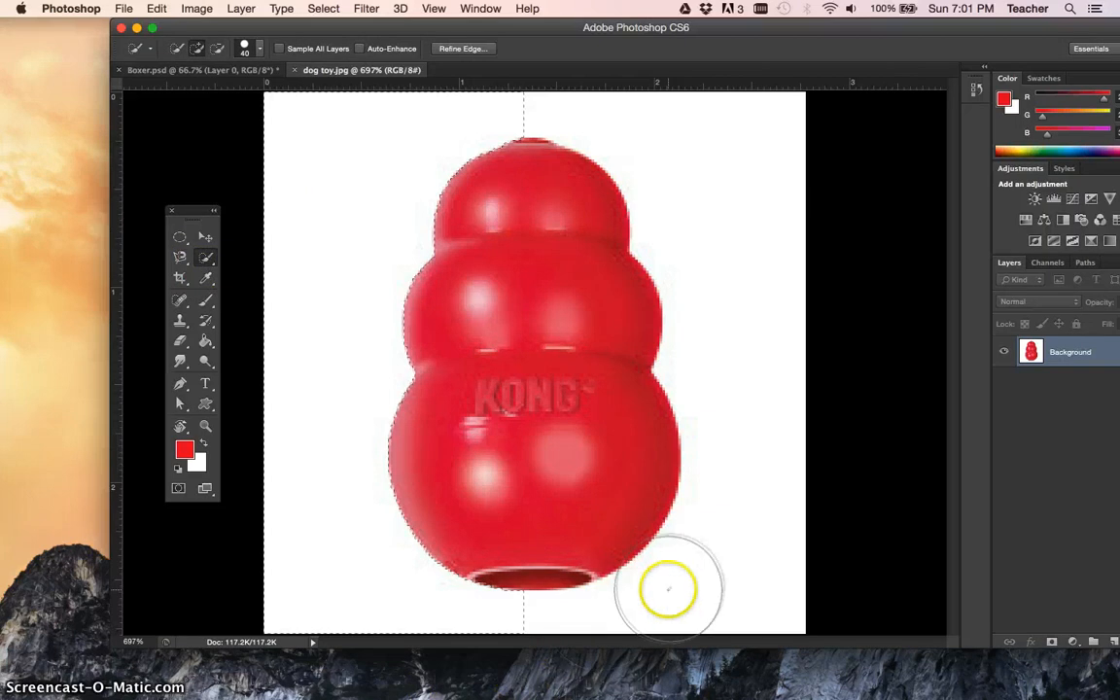
left_click(735, 545)
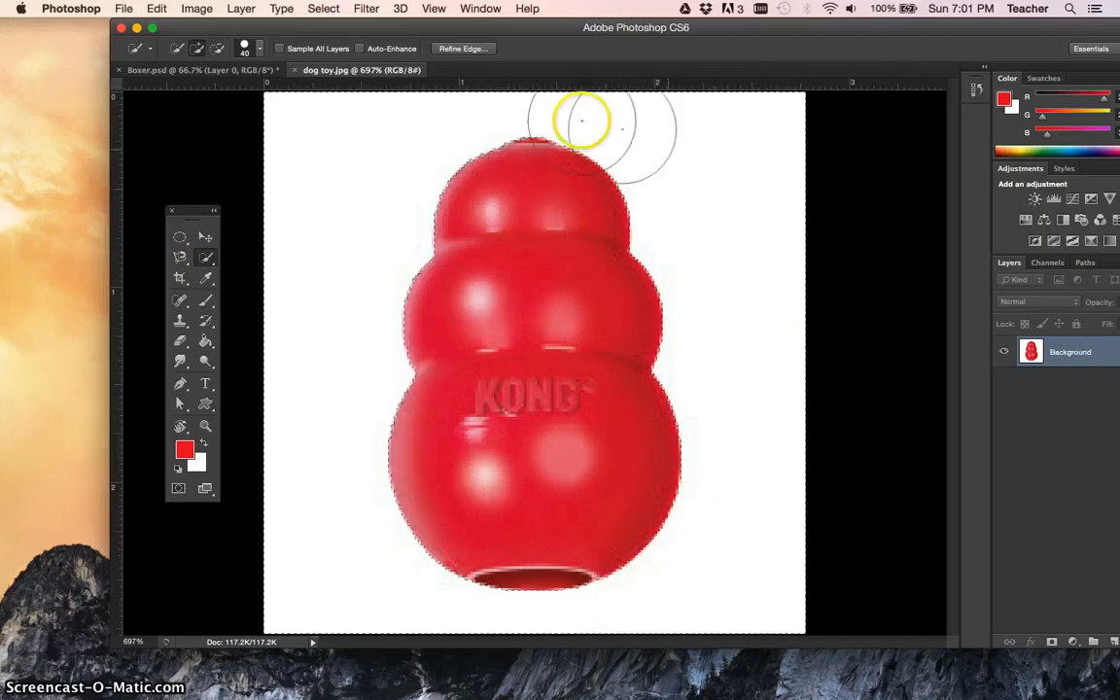
Convert the toy's locked Background into a regular layer, delete the selected white area, and deselect.
left_click_drag(953, 29, 874, 30)
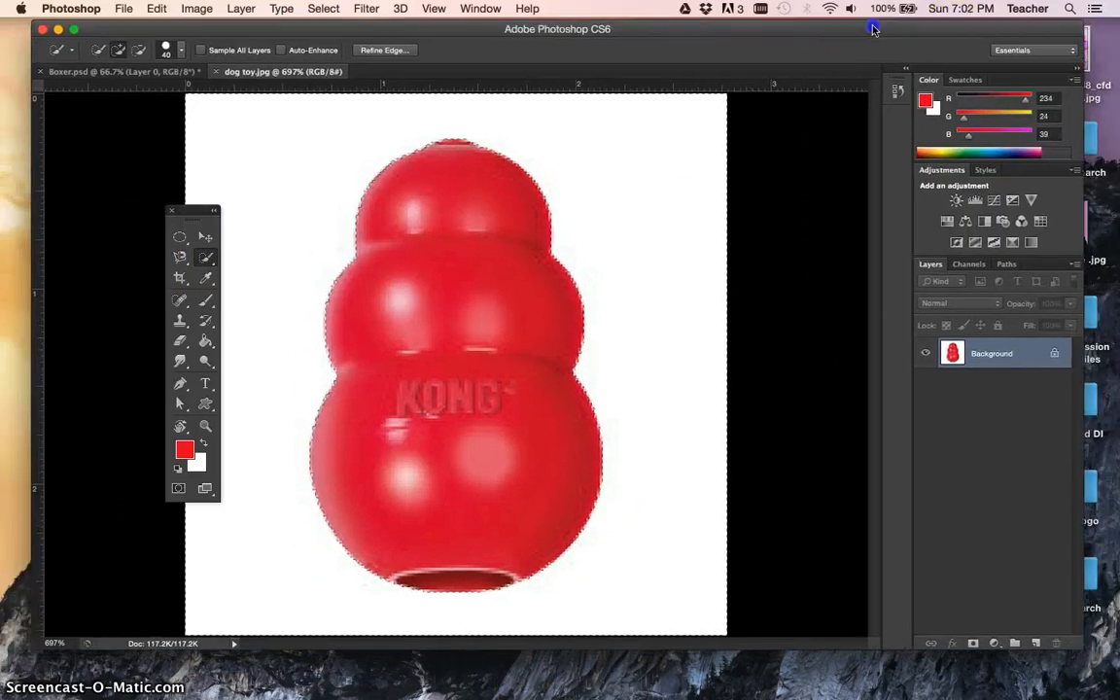
double_click(1052, 353)
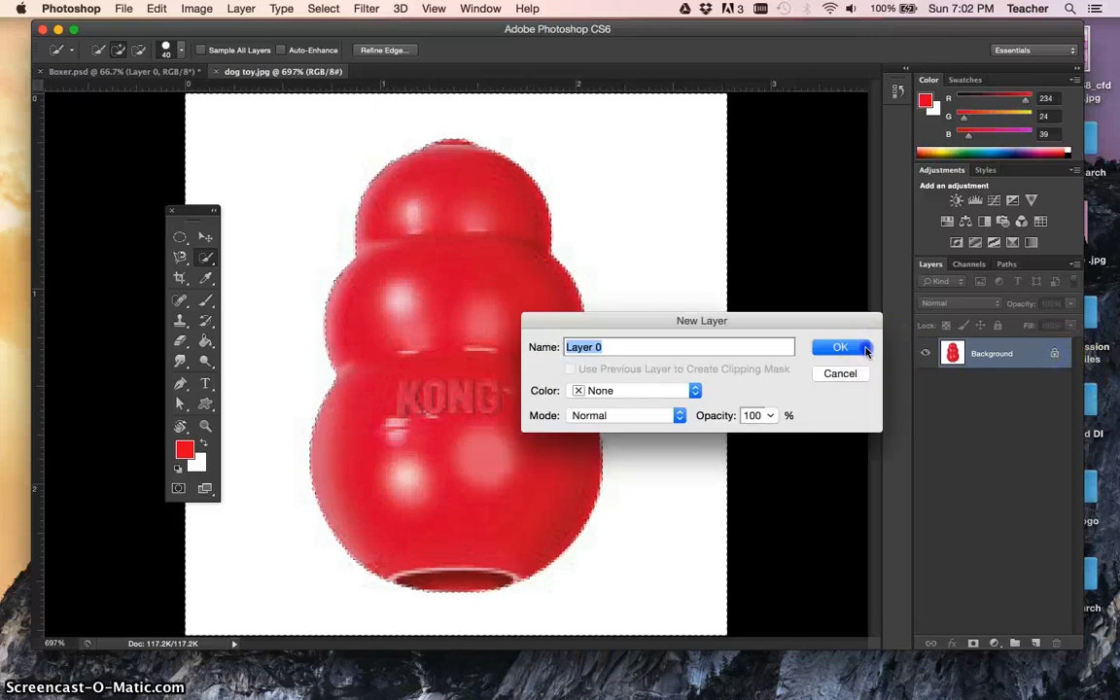
left_click(866, 352)
key("Delete")
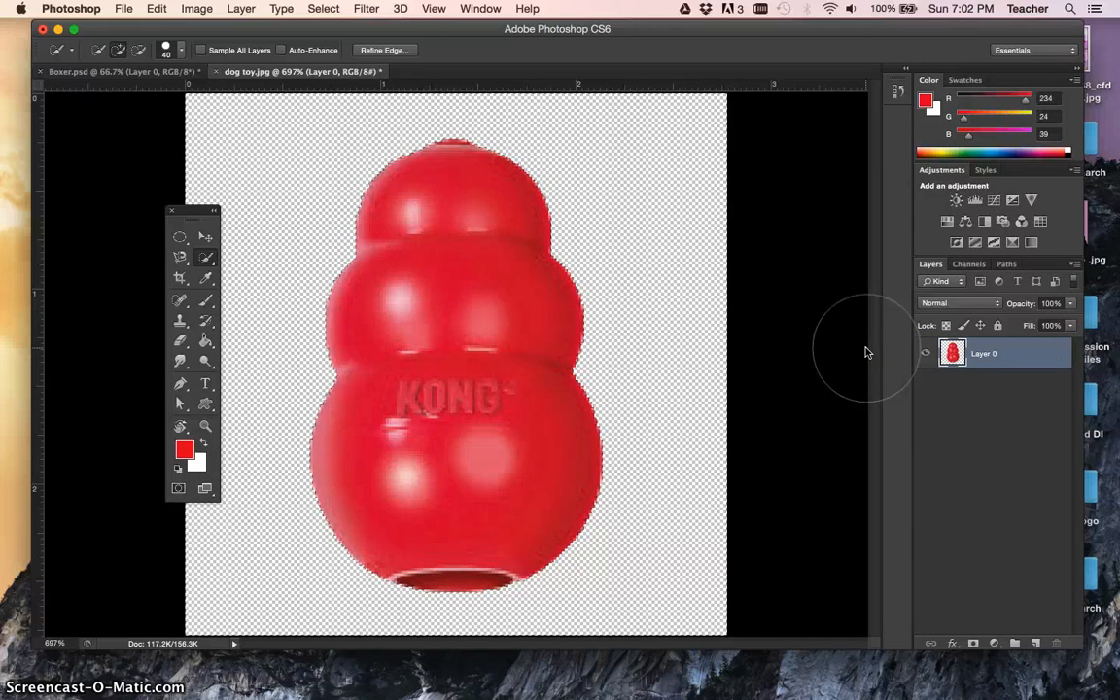
key("super+d")
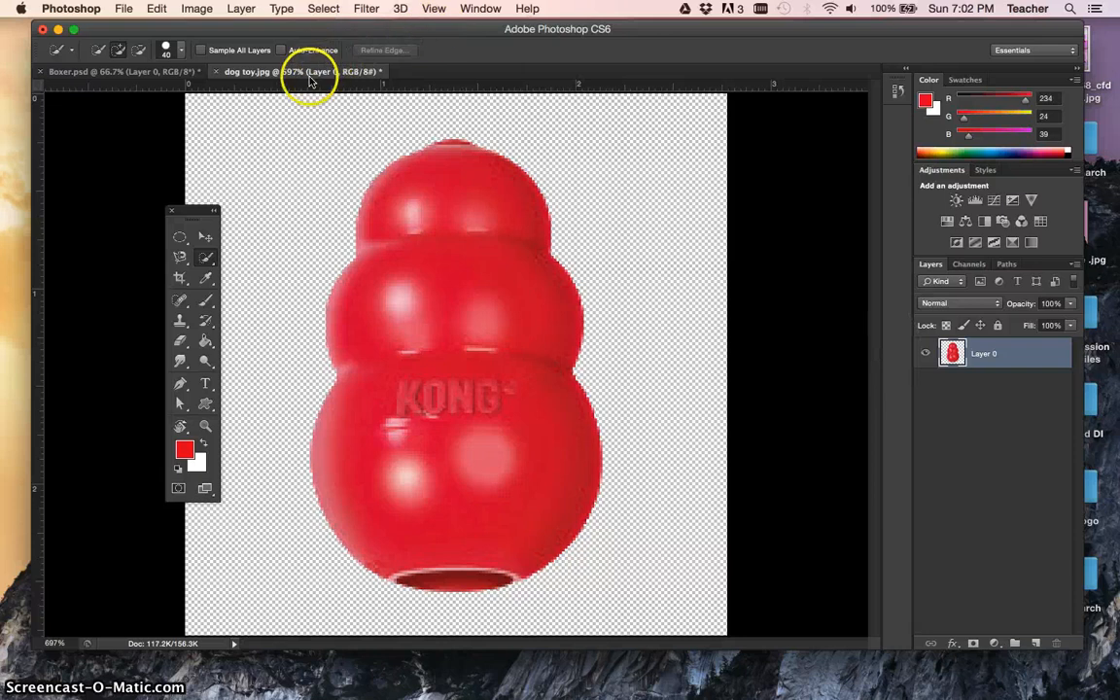
Float the dog toy.jpg document in its own window over Boxer.psd and activate the Move tool.
left_click(267, 73)
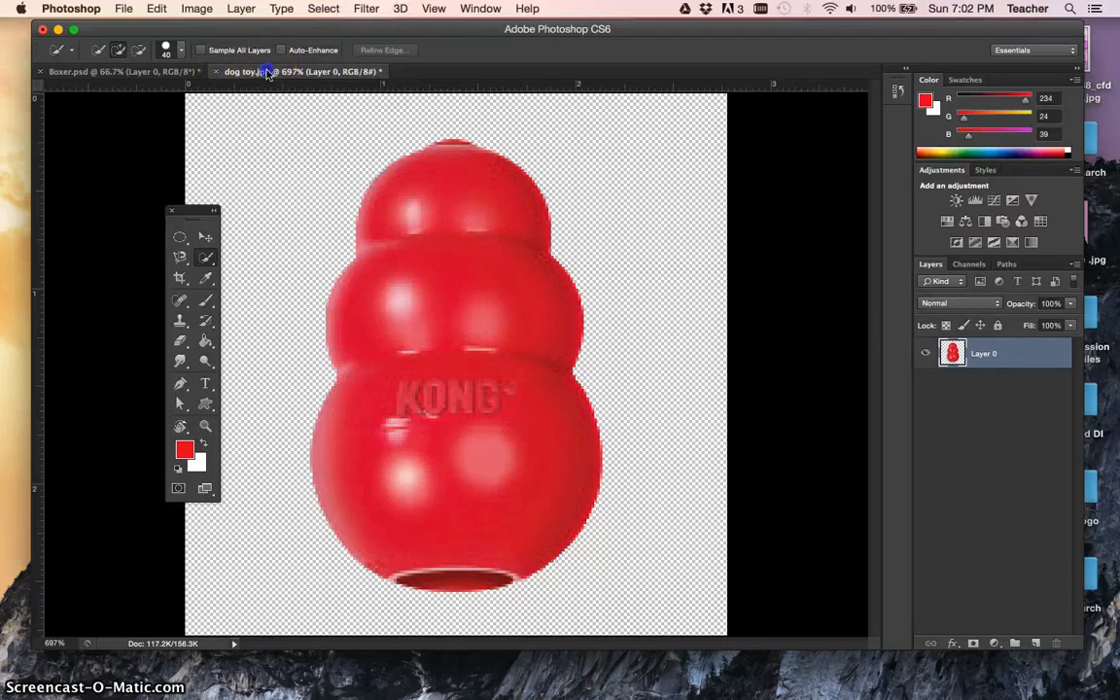
left_click_drag(267, 73, 602, 205)
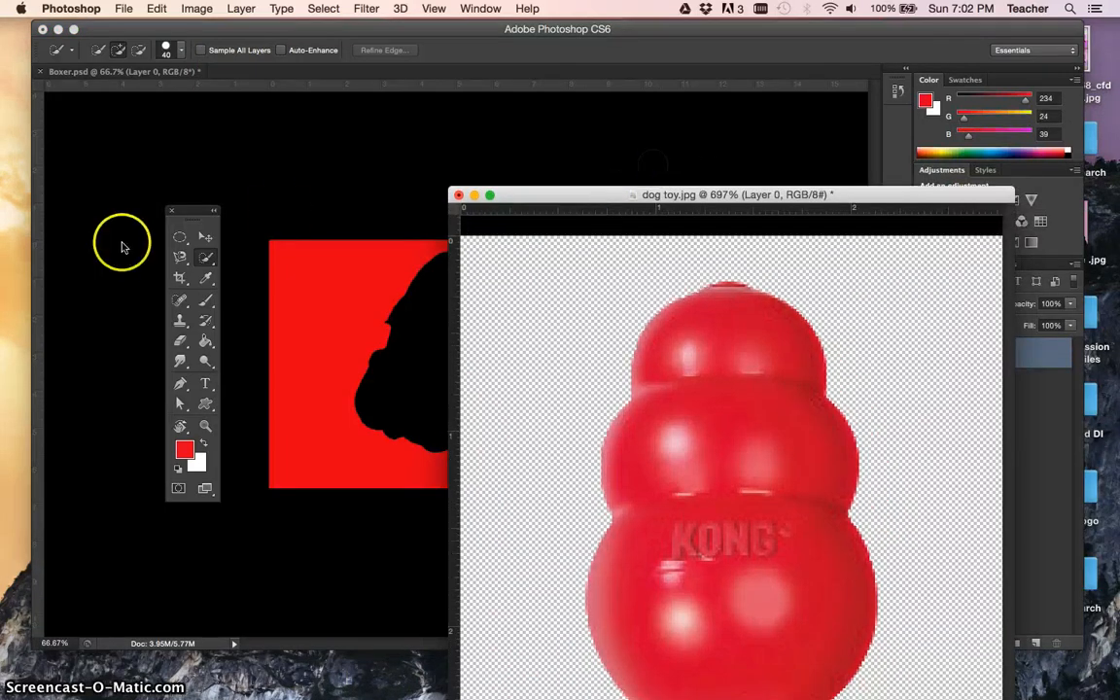
left_click(207, 238)
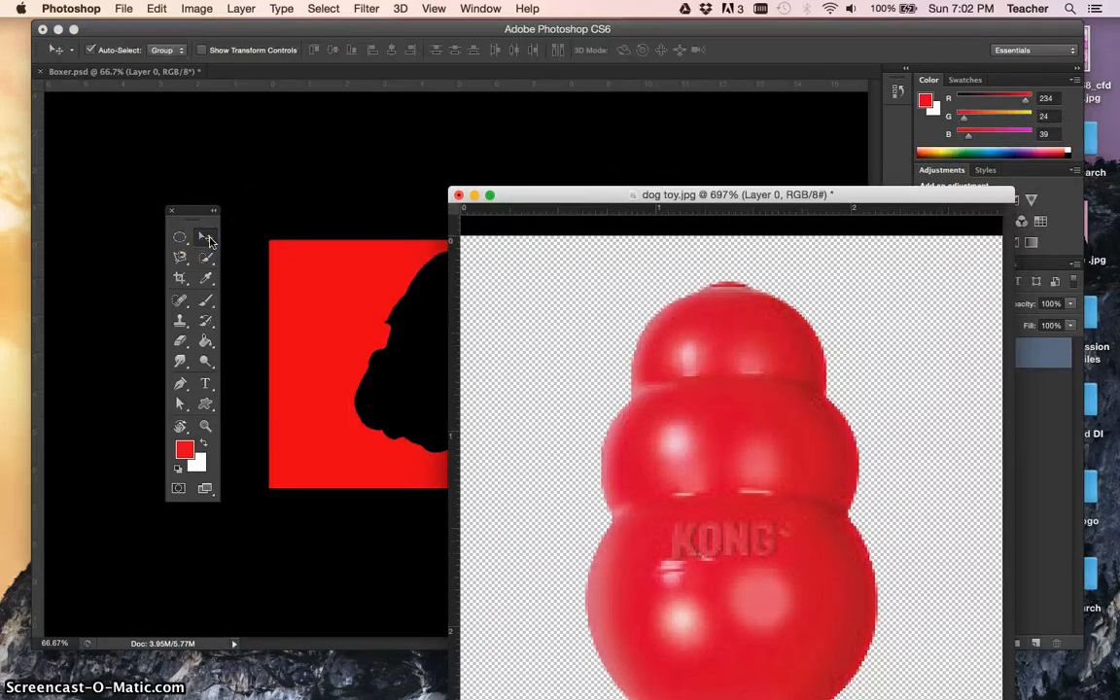
Copy the cut-out dog toy into Boxer.psd over the dog's head and scale it up to about 138%.
left_click_drag(640, 445, 455, 346)
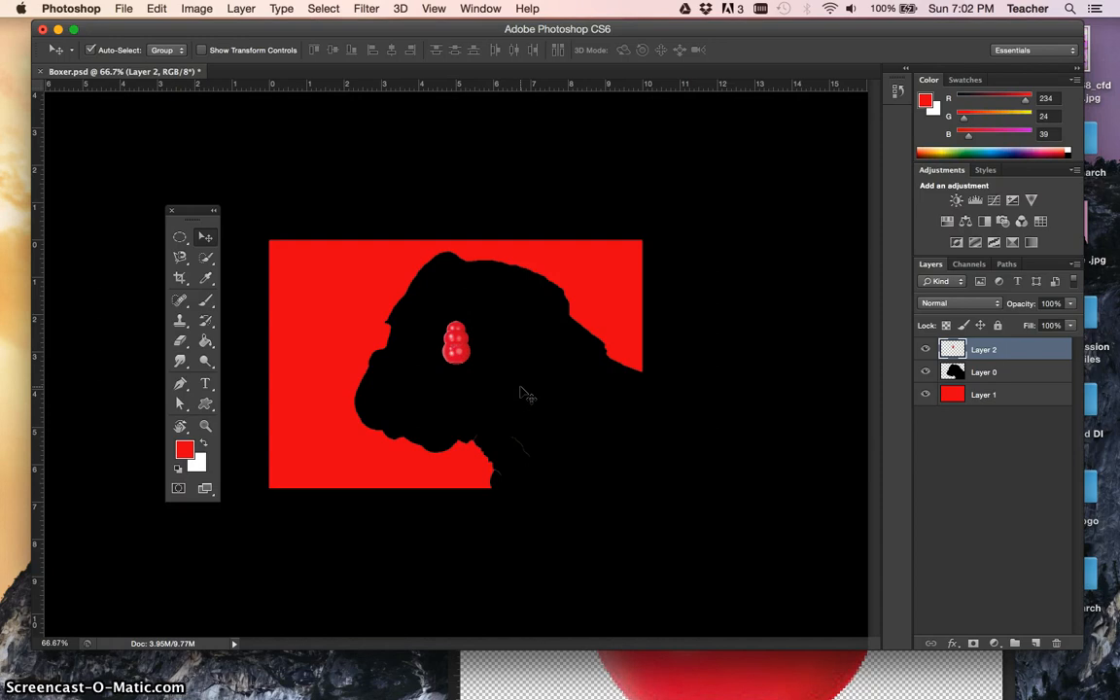
key("ctrl+t")
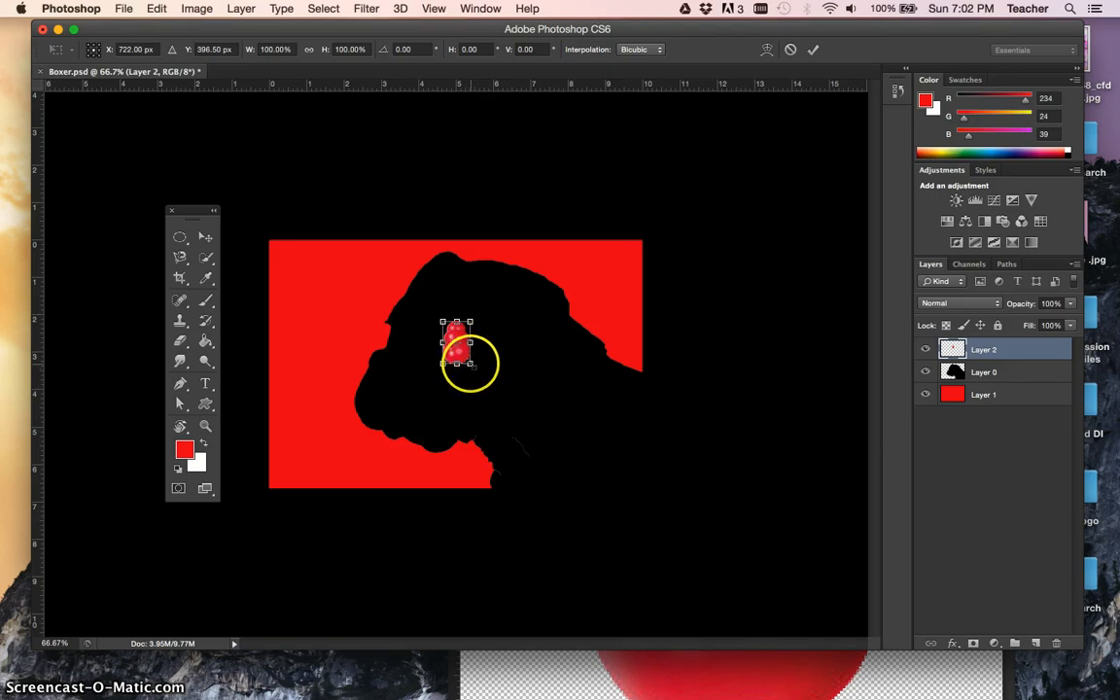
left_click_drag(470, 364, 497, 371)
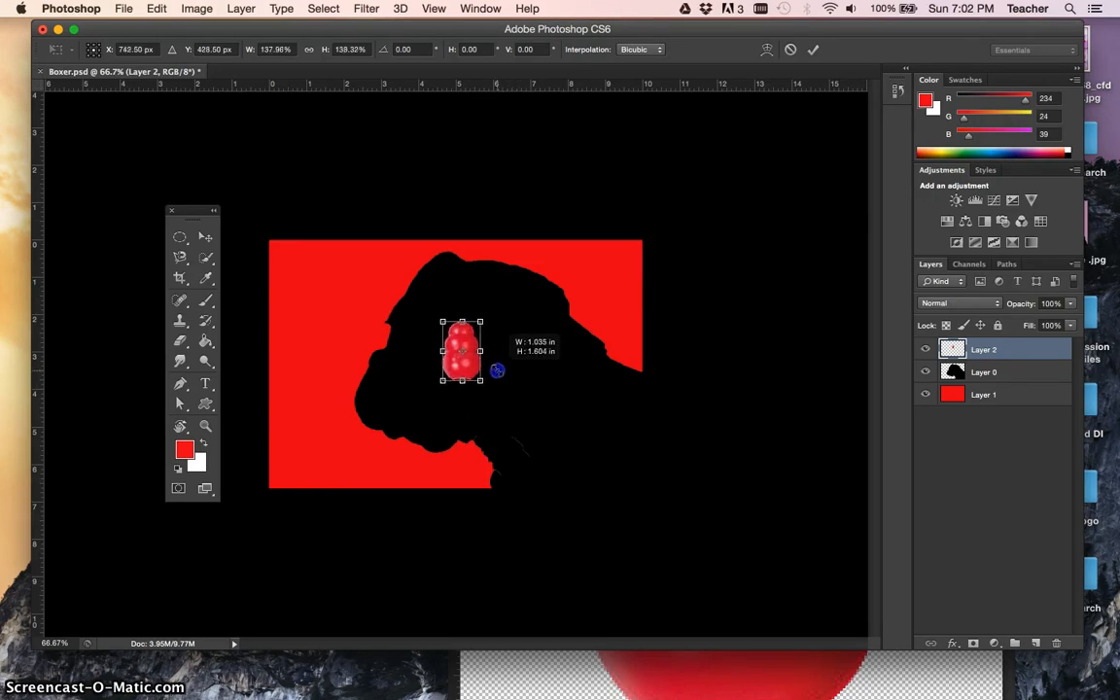
left_click_drag(496, 370, 497, 369)
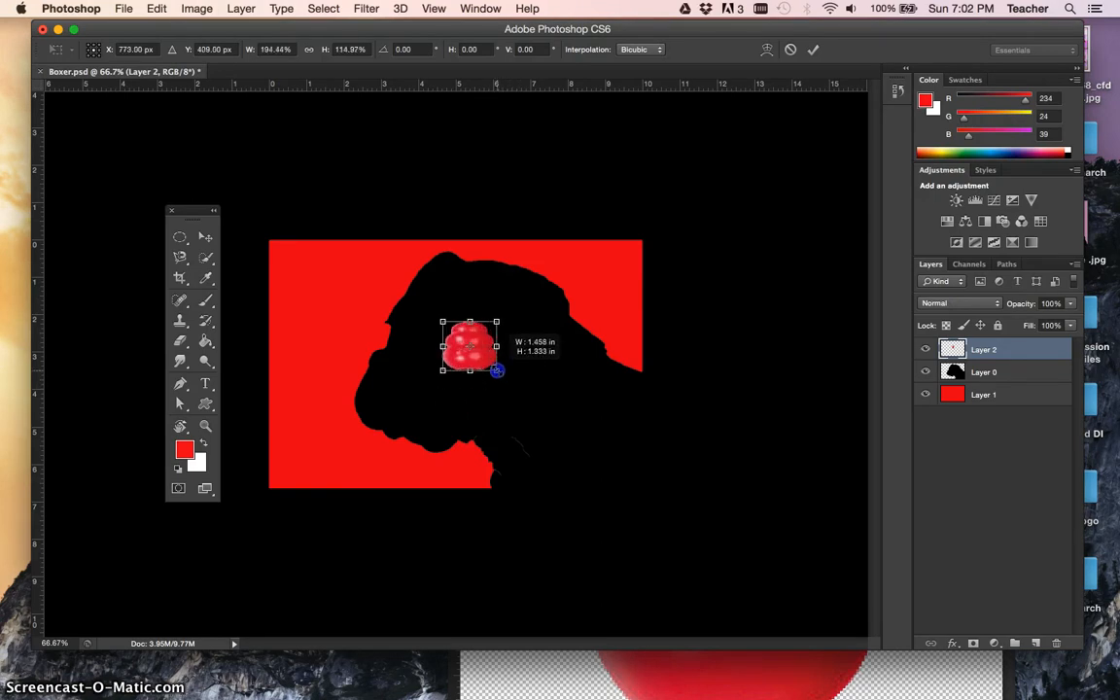
key("super+z")
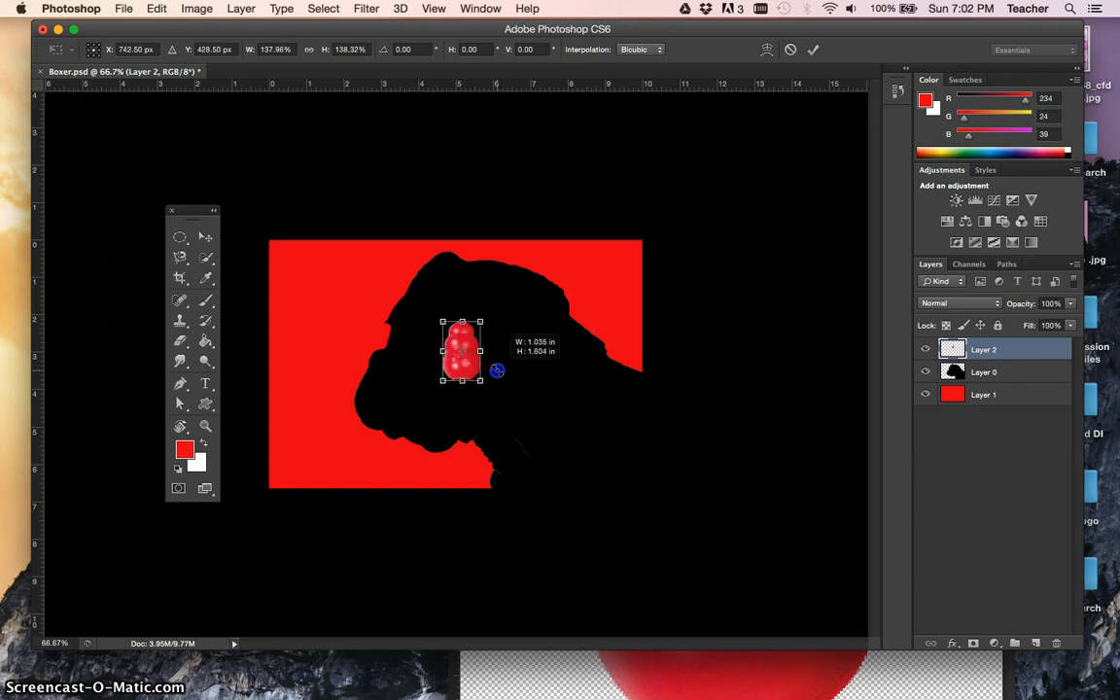
left_click_drag(497, 370, 496, 370)
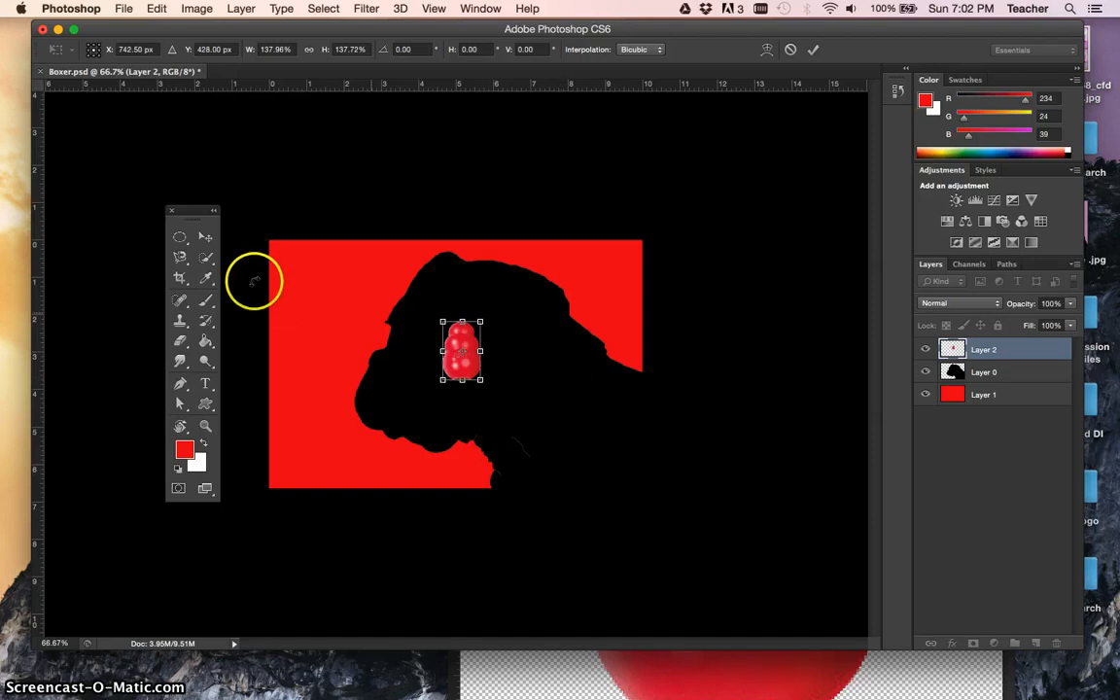
left_click(205, 236)
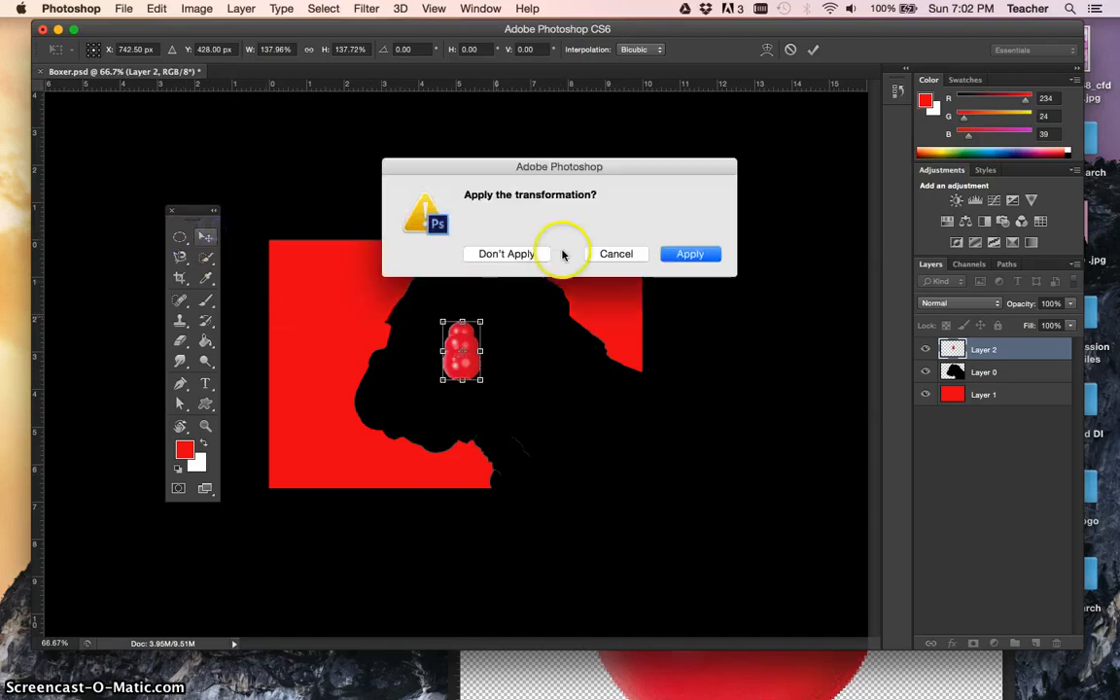
left_click(684, 254)
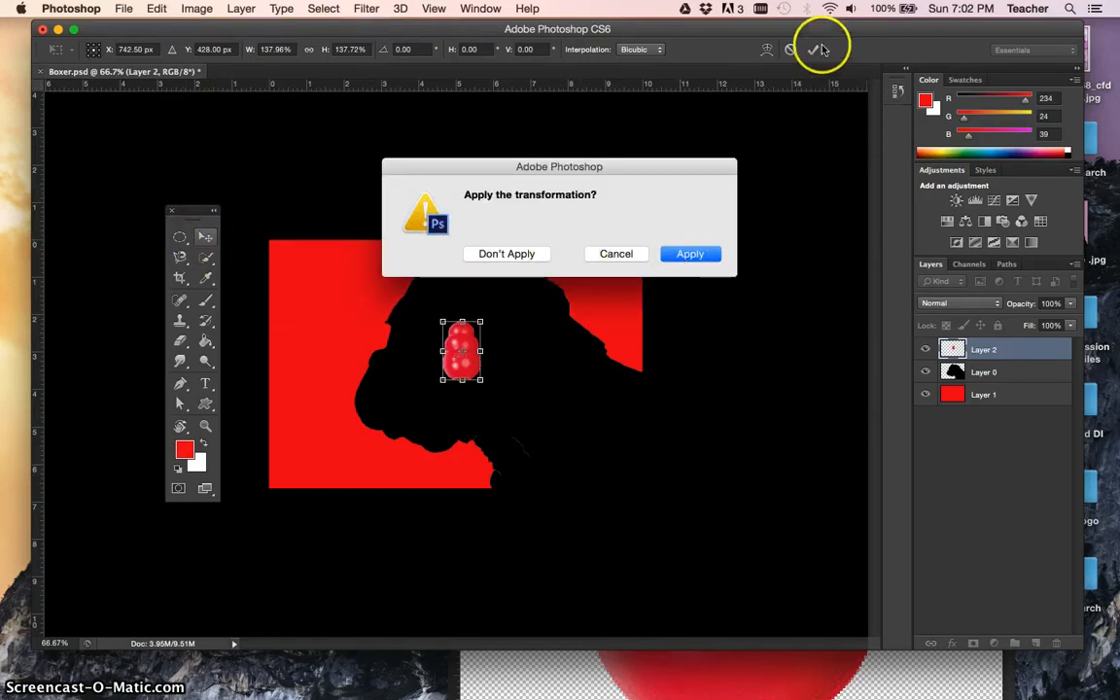
left_click(681, 254)
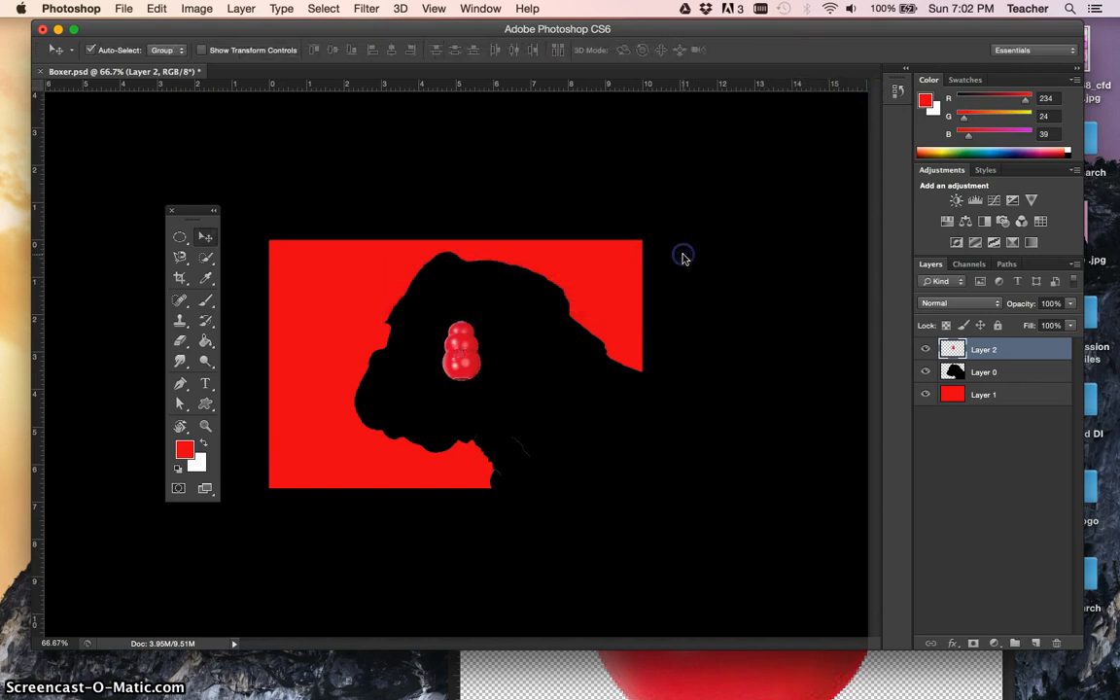
Move the dog toy from the head down to the neck area of the dog silhouette.
left_click(474, 358)
left_click_drag(525, 363, 566, 401)
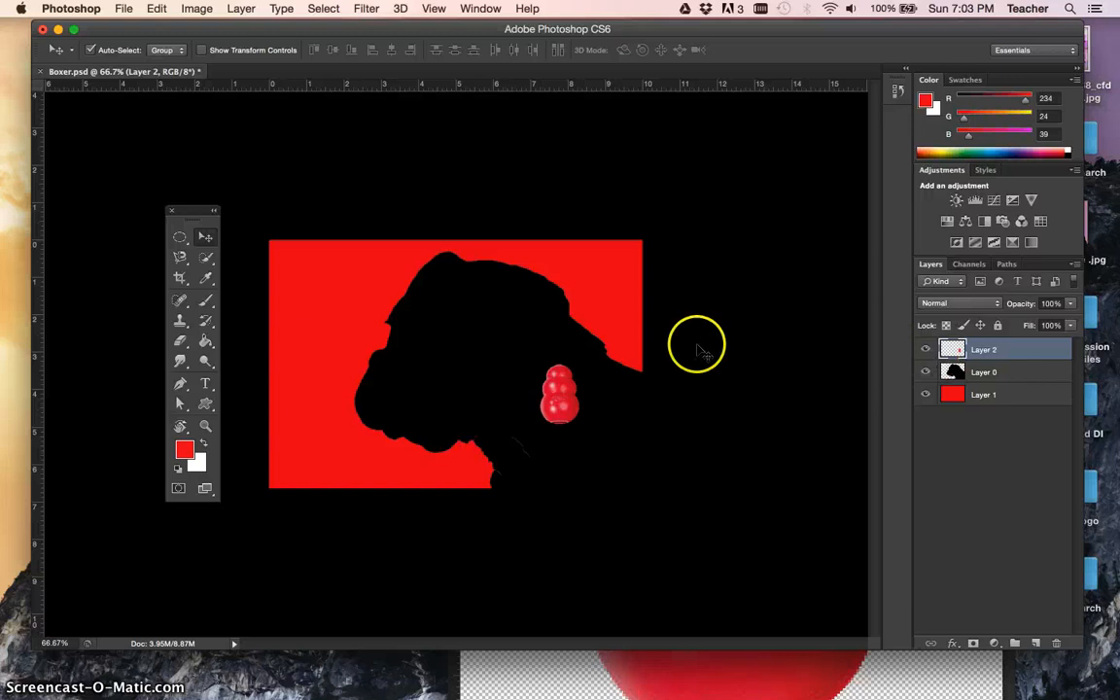
left_click_drag(556, 408, 561, 423)
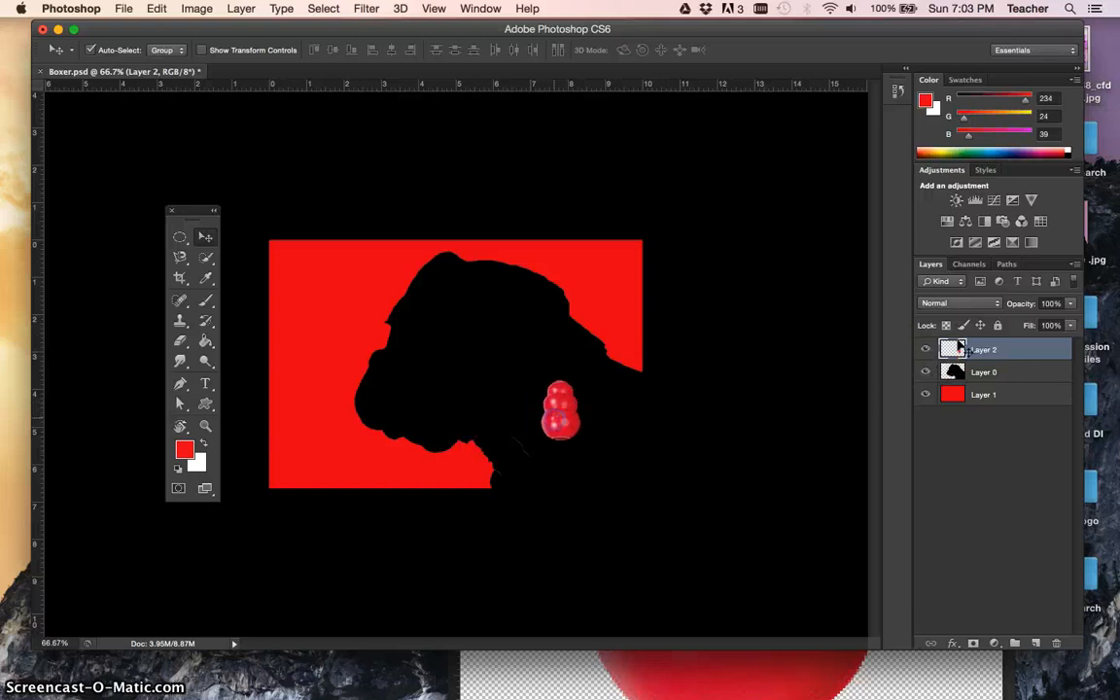
Try moving the dog silhouette layer, undo the move, and reselect the dog toy layer.
left_click(984, 372)
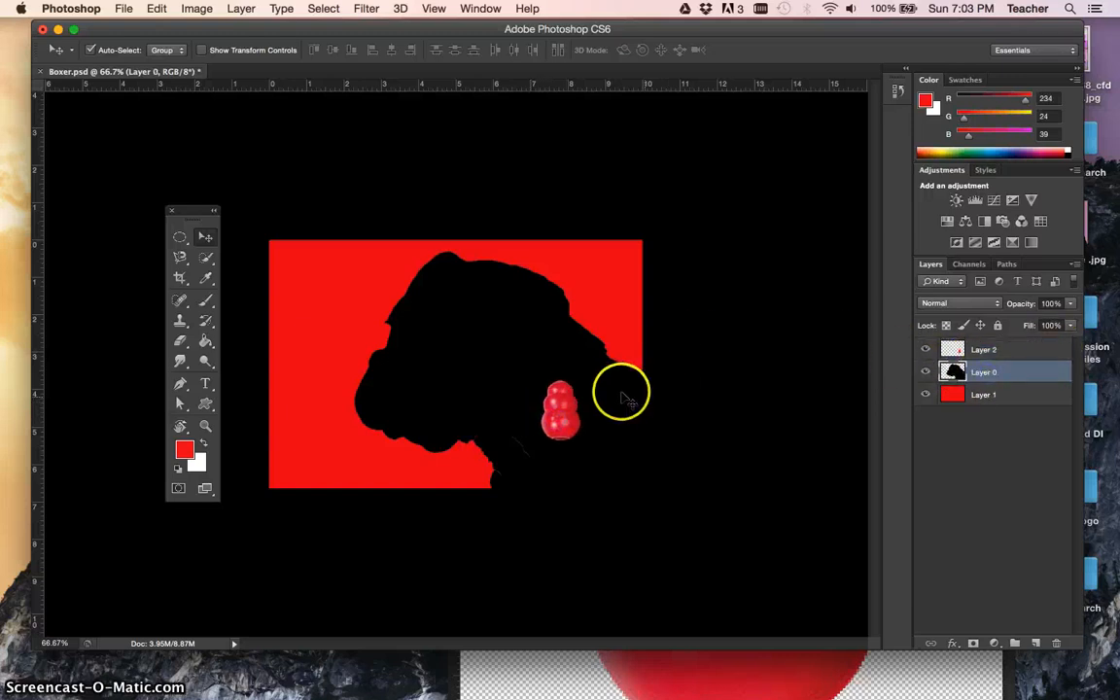
left_click_drag(624, 387, 571, 356)
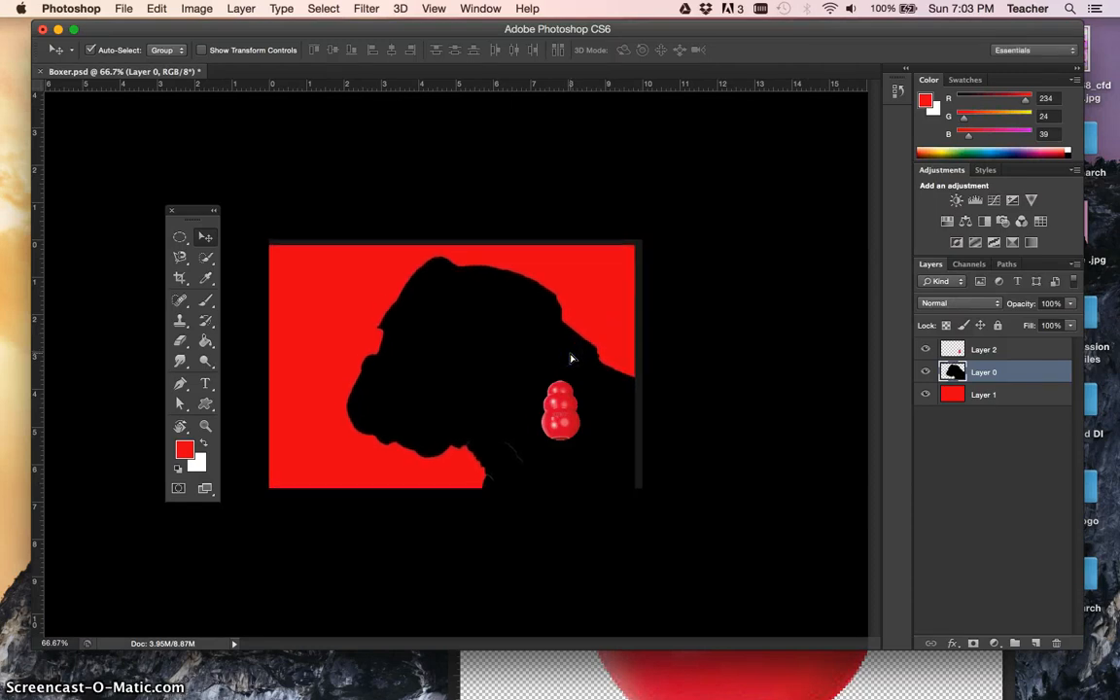
key("super+z")
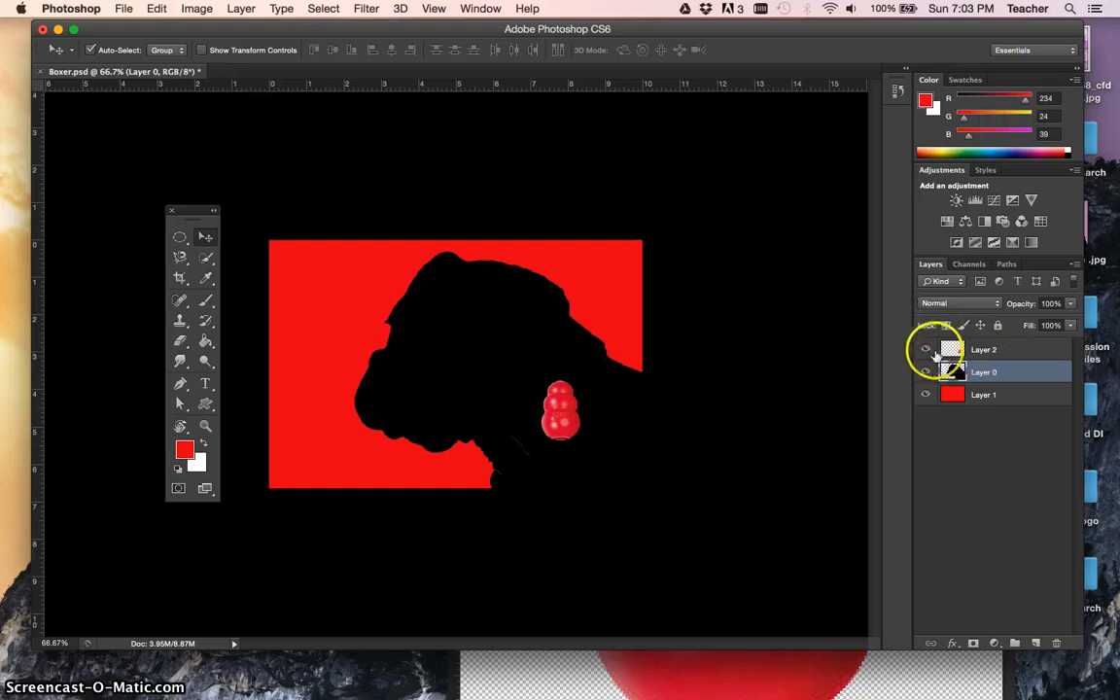
left_click(1012, 349)
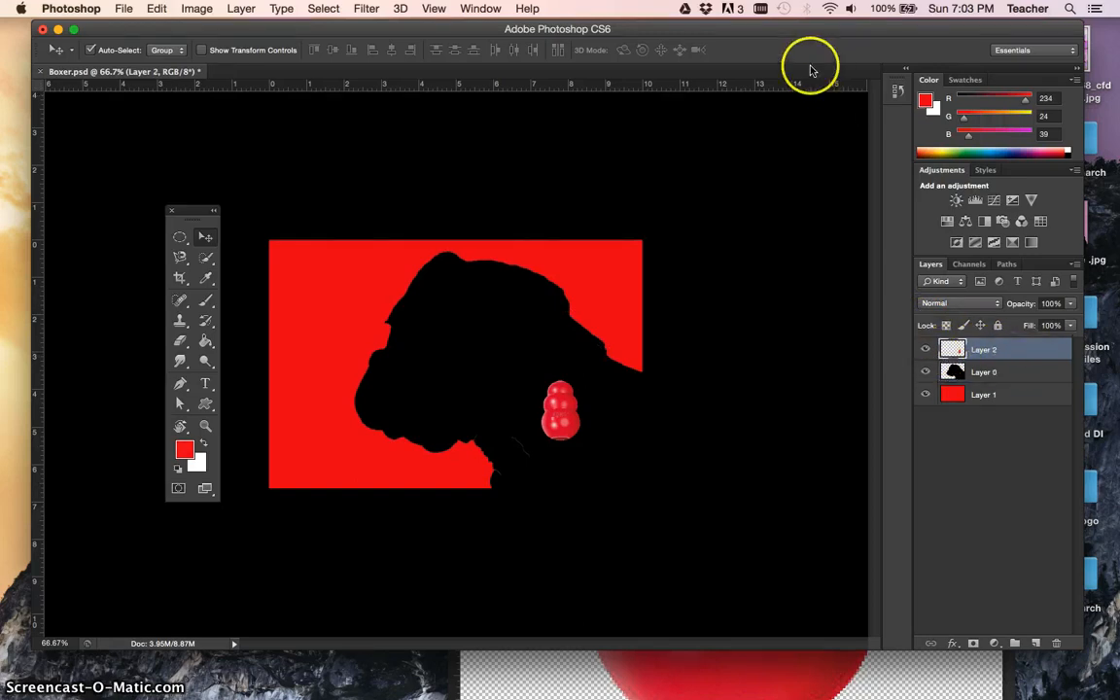
Shift the Photoshop window aside to reach the dog toy.jpg document and close it without saving.
left_click_drag(805, 29, 634, 26)
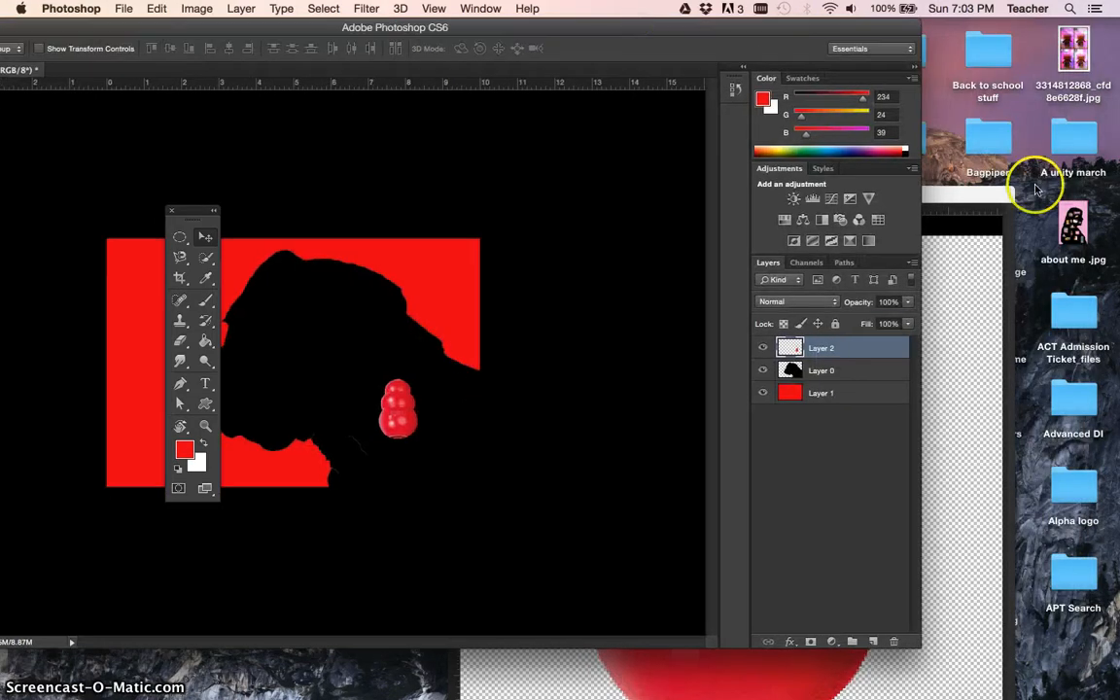
left_click(983, 192)
left_click(456, 197)
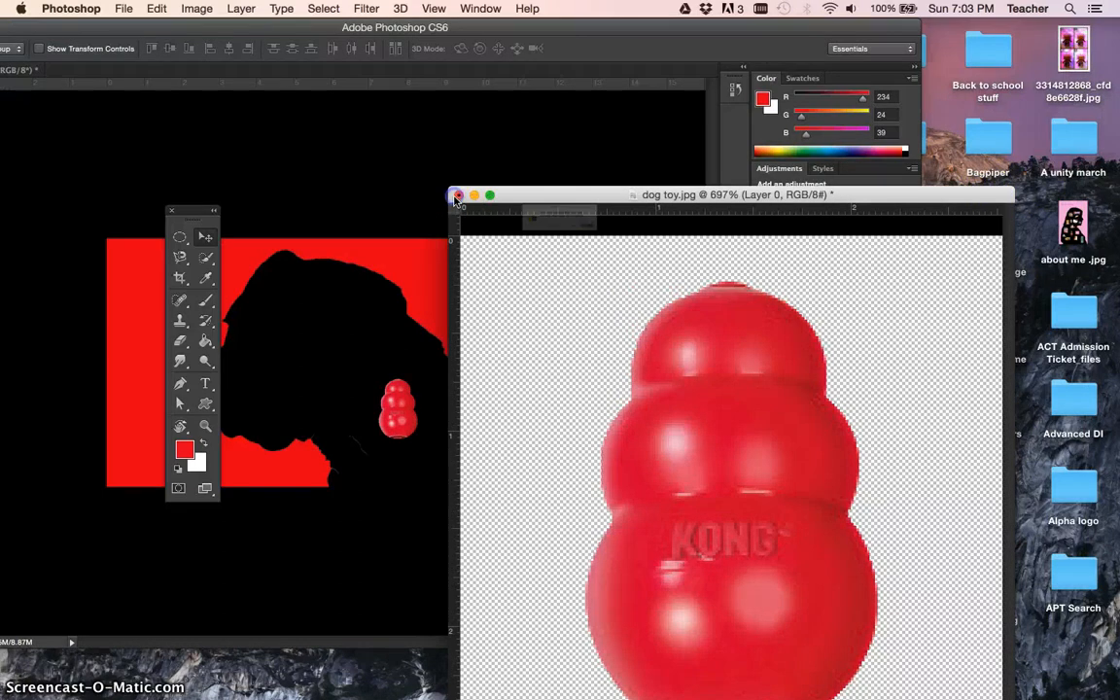
left_click(507, 253)
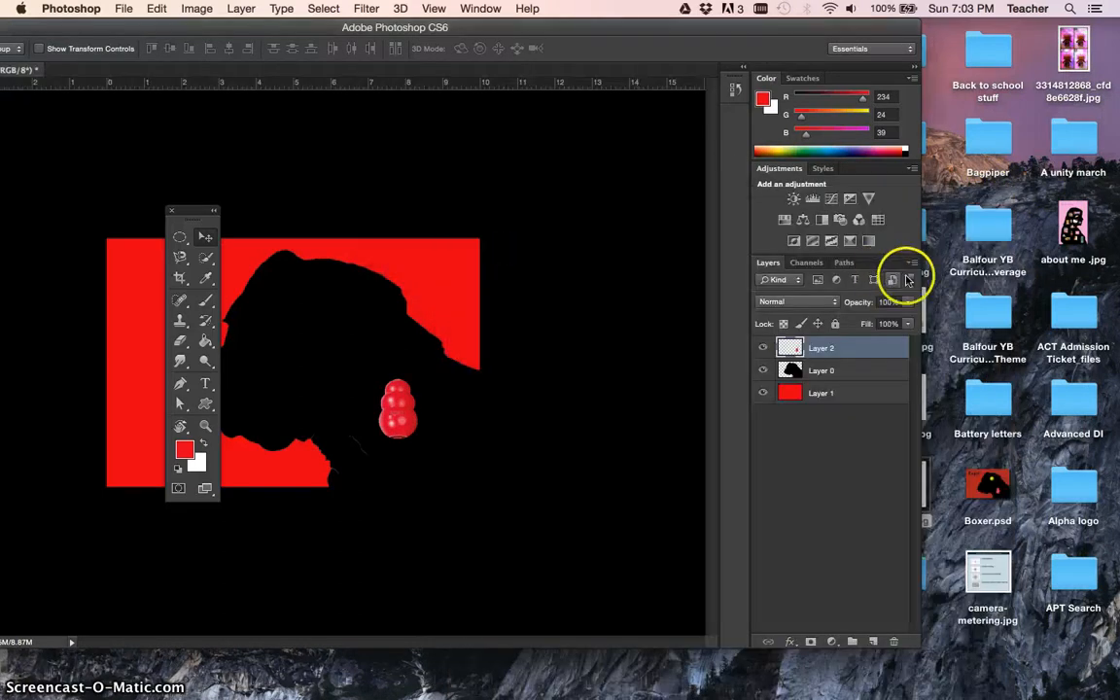
Uncover the desktop pictures, open dog bone.jpg in Photoshop, and bring the application window fully back into view.
left_click_drag(926, 336, 910, 455)
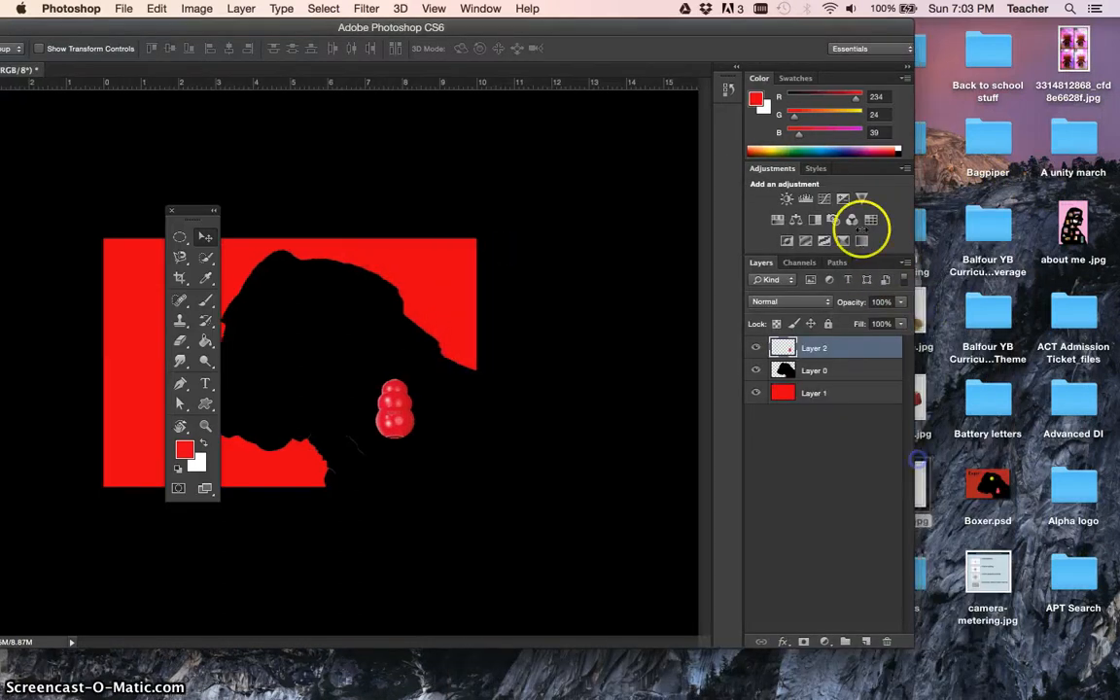
left_click_drag(914, 321, 526, 680)
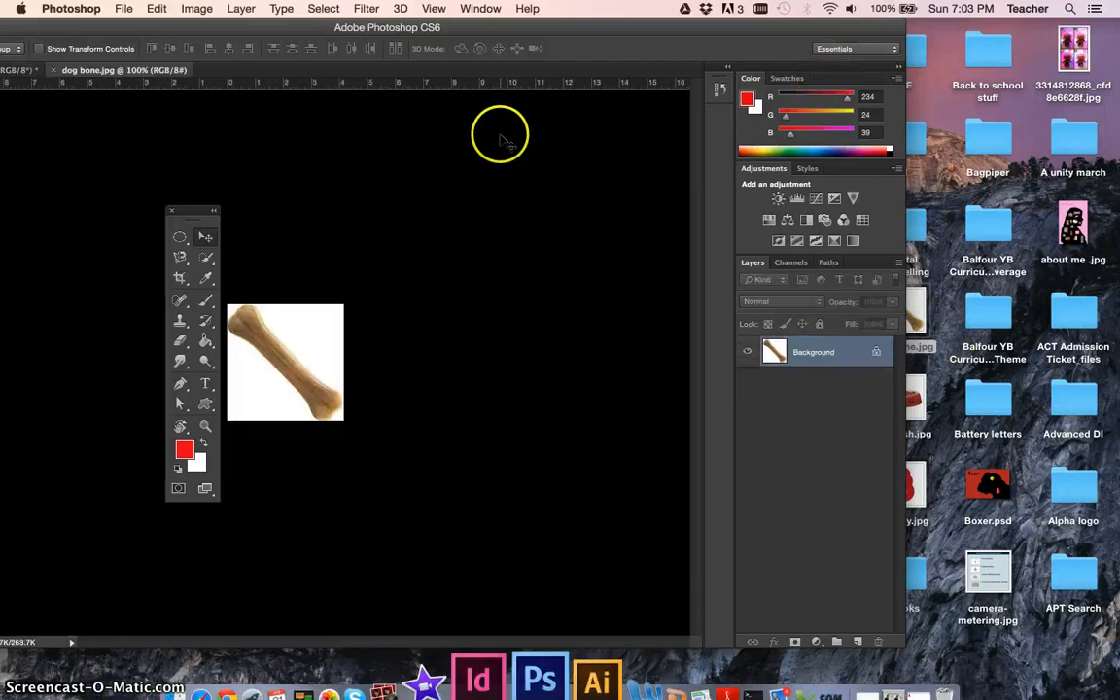
left_click_drag(520, 21, 698, 21)
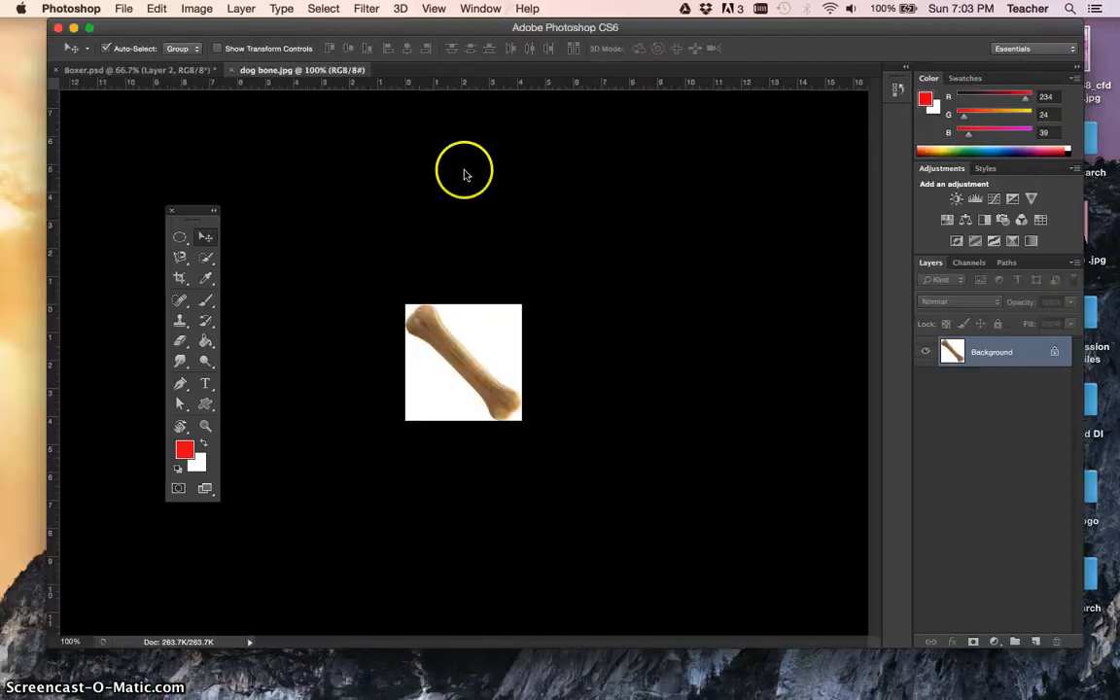
Select the white background on both sides of the bone with the Quick Selection tool.
left_click(205, 257)
left_click(418, 376)
left_click(506, 328)
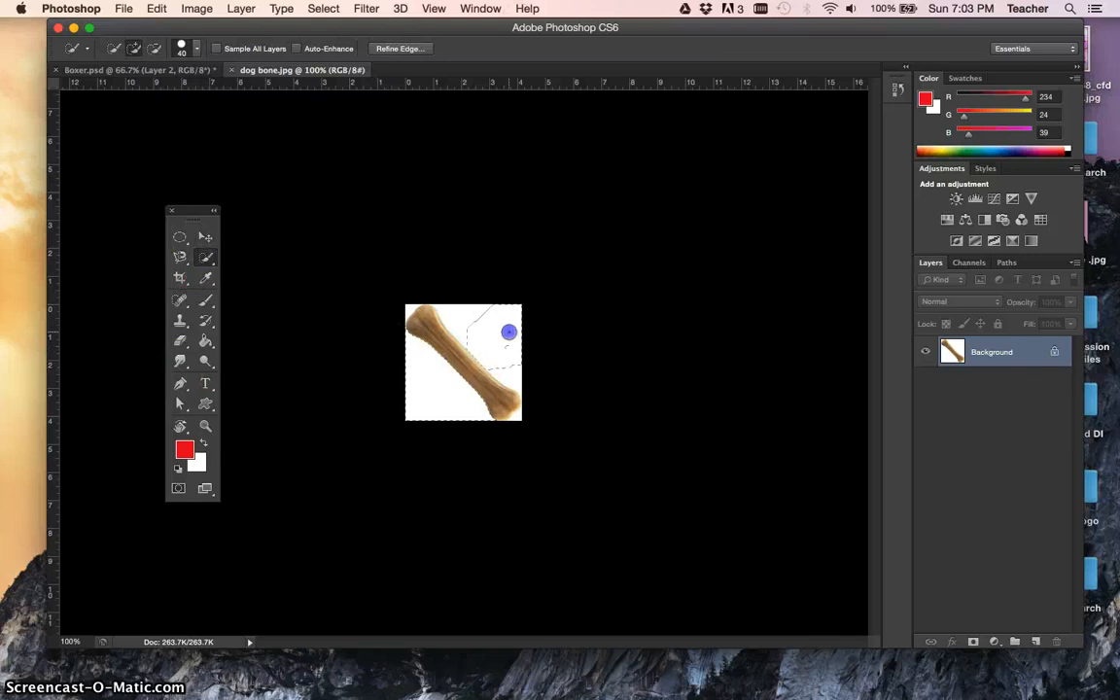
Convert the bone's locked Background into Layer 0, delete the selected white, and clear the leftover white in the corners.
double_click(1049, 349)
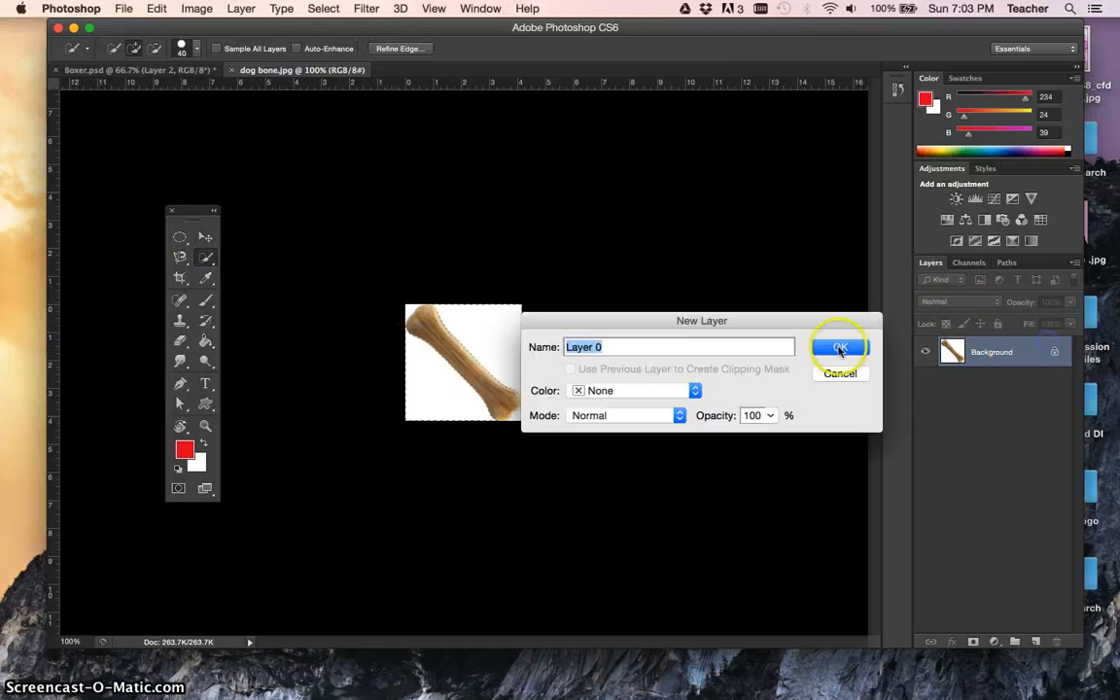
left_click(837, 353)
key("Delete")
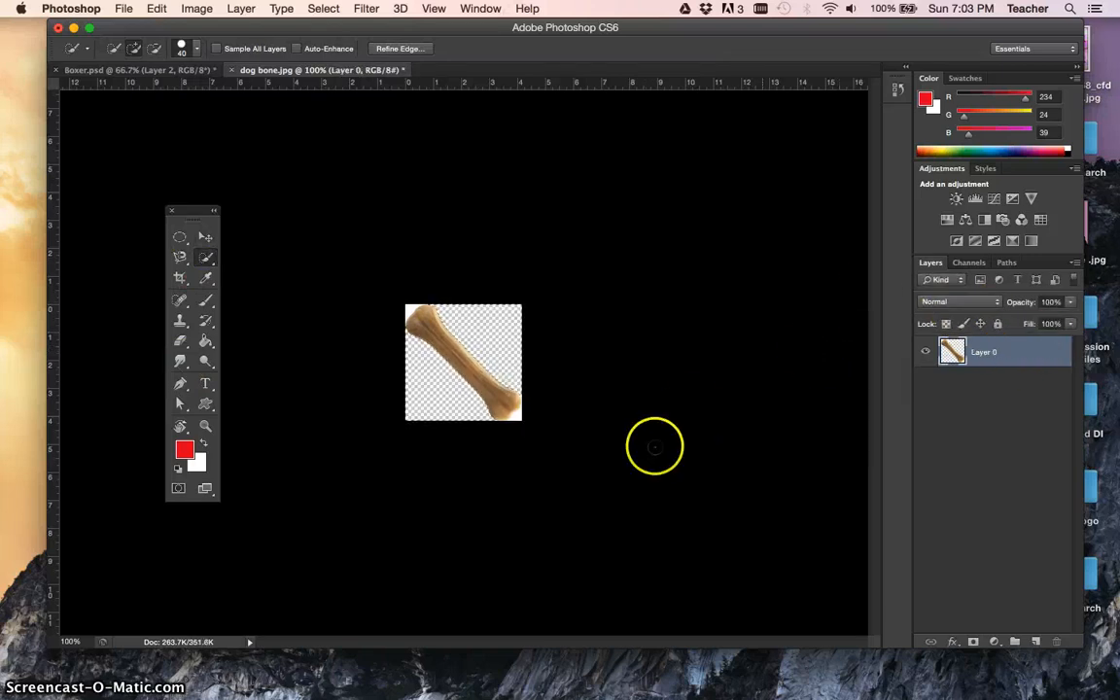
left_click(516, 417)
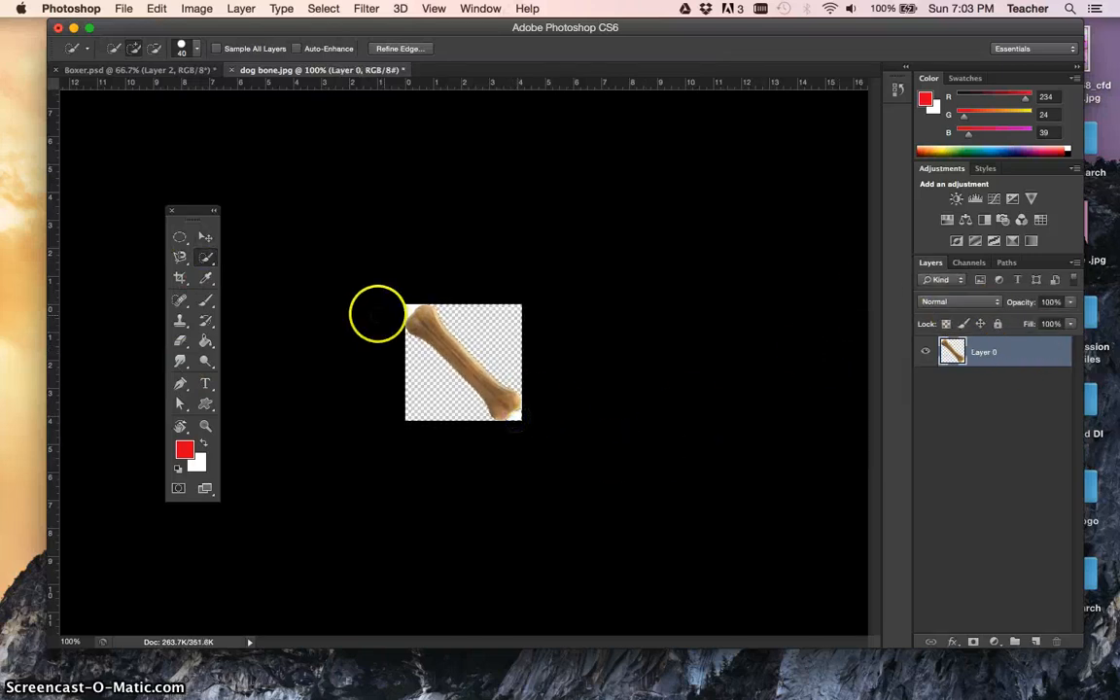
left_click(404, 308)
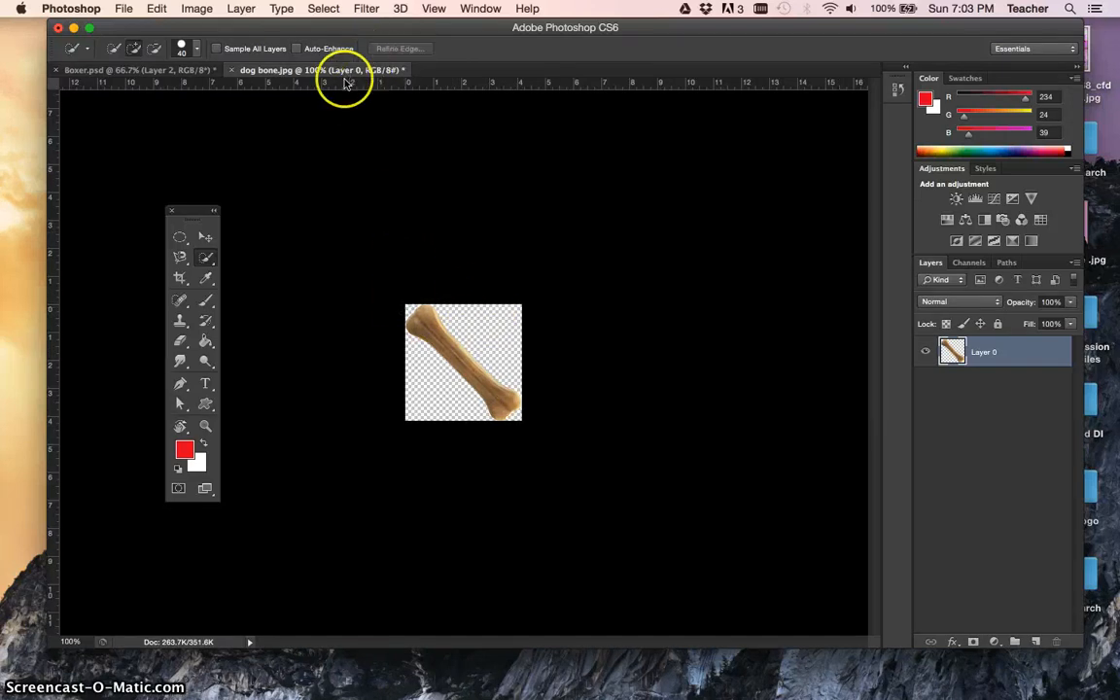
Float dog bone.jpg in its own window and copy the cut-out bone onto the dog's head in Boxer.psd.
left_click(484, 160)
left_click_drag(483, 161, 496, 209)
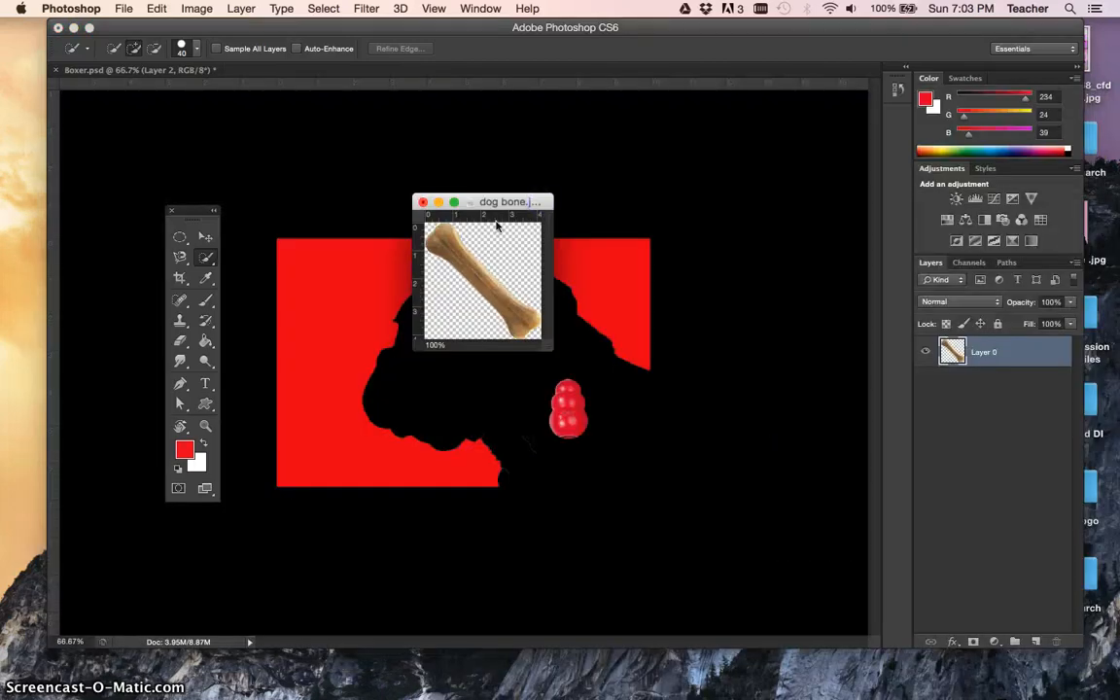
left_click(205, 236)
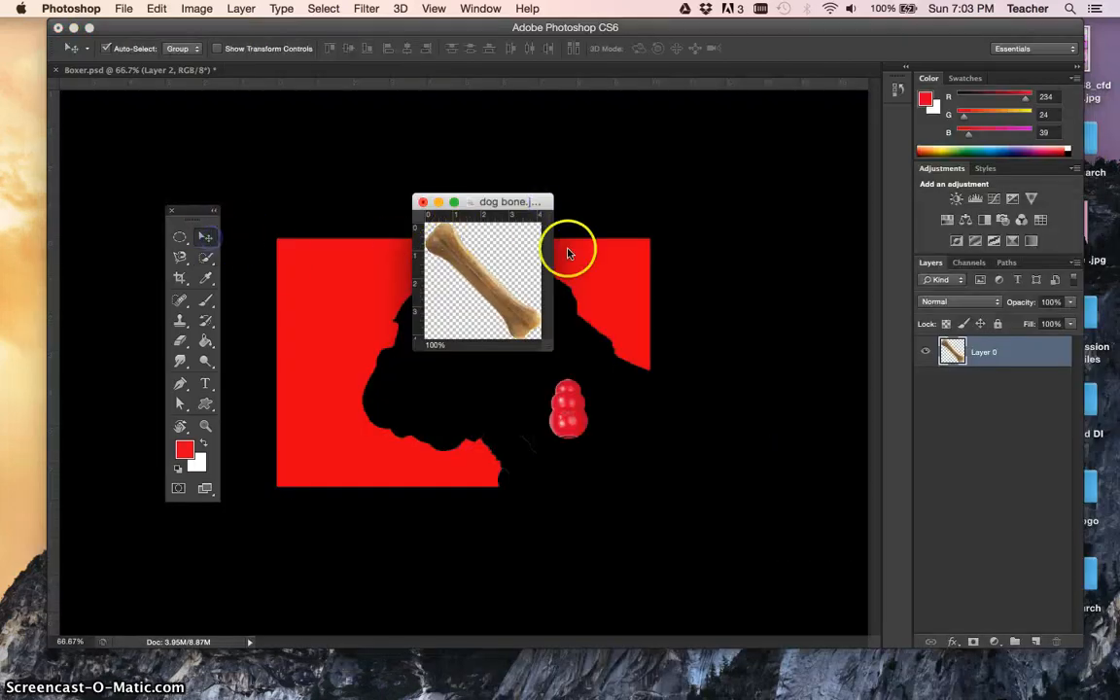
left_click_drag(486, 292, 497, 329)
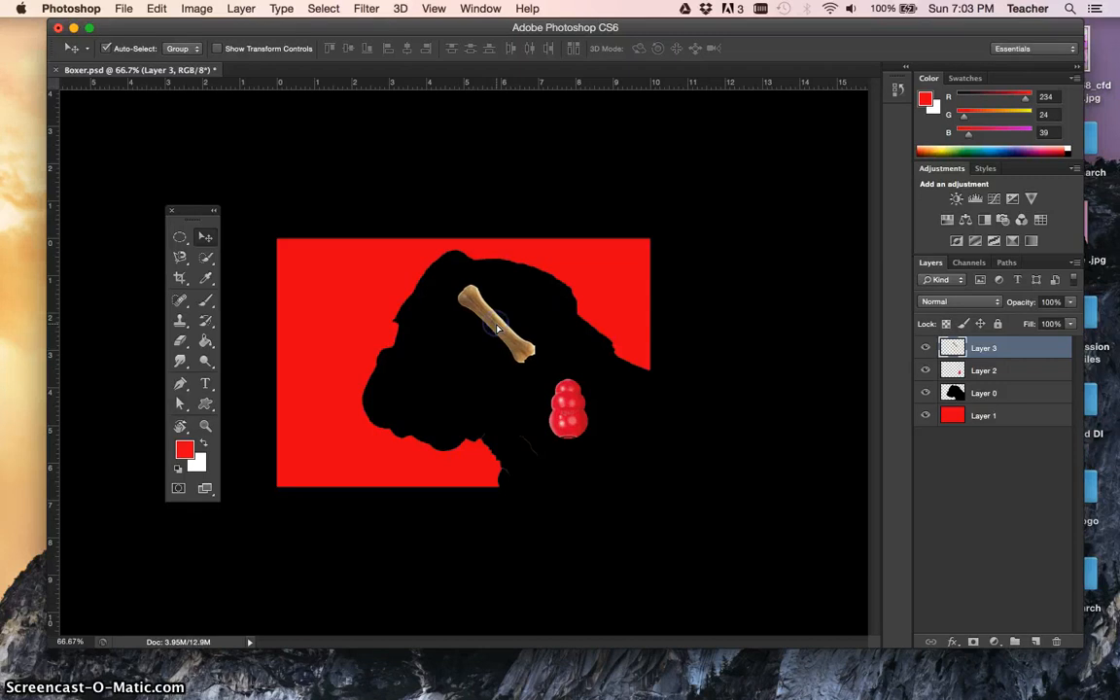
Scale the bone down to about 70% and move it slightly right on the dog's head.
key("super+t")
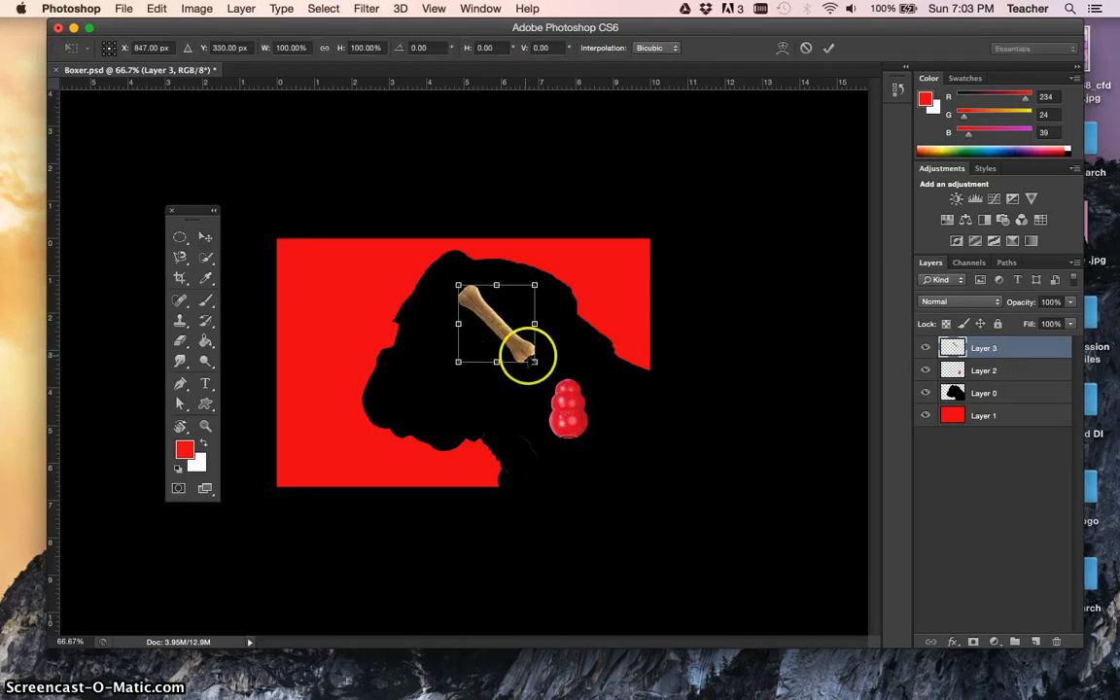
left_click_drag(536, 365, 514, 339)
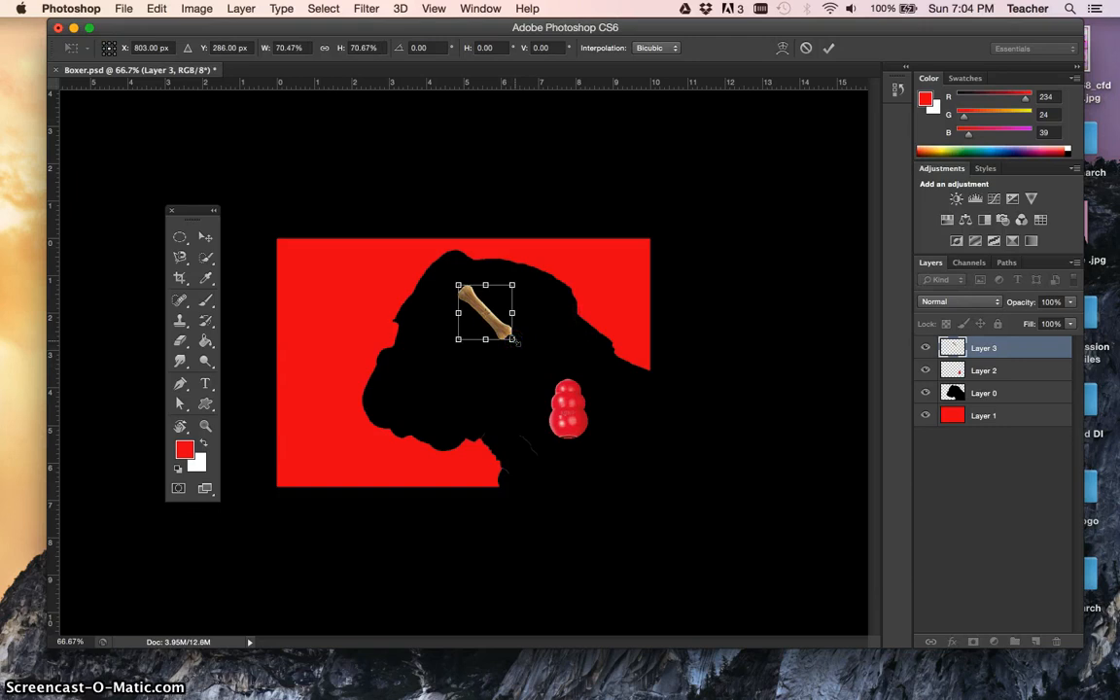
left_click(831, 51)
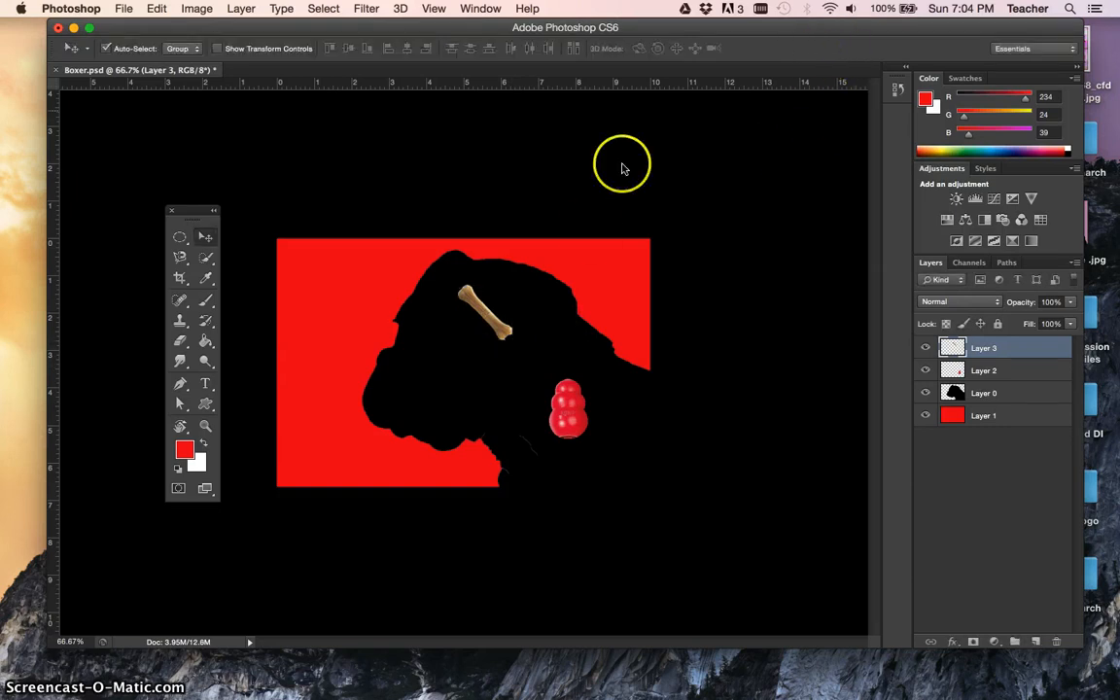
left_click_drag(477, 314, 506, 313)
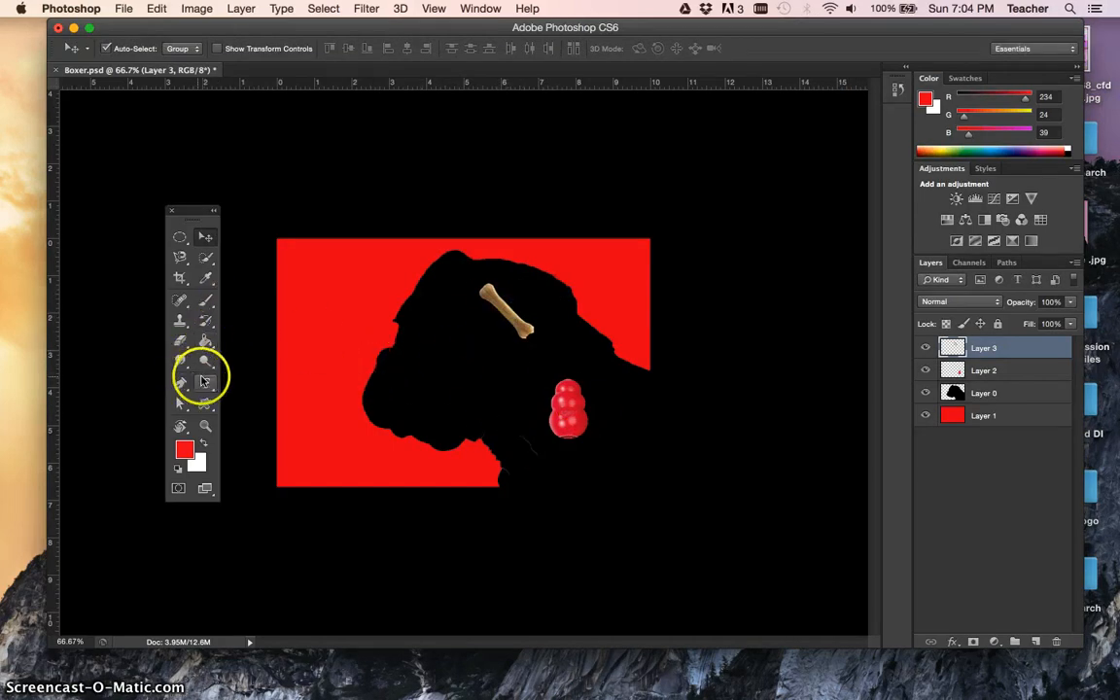
Add a text box in the upper-left red area reading Rover, in Marker Felt Thin at 72 pt.
left_click(205, 381)
mouse_move(288, 258)
left_mouse_down()
mouse_move(334, 284)
mouse_move(434, 301)
left_mouse_up()
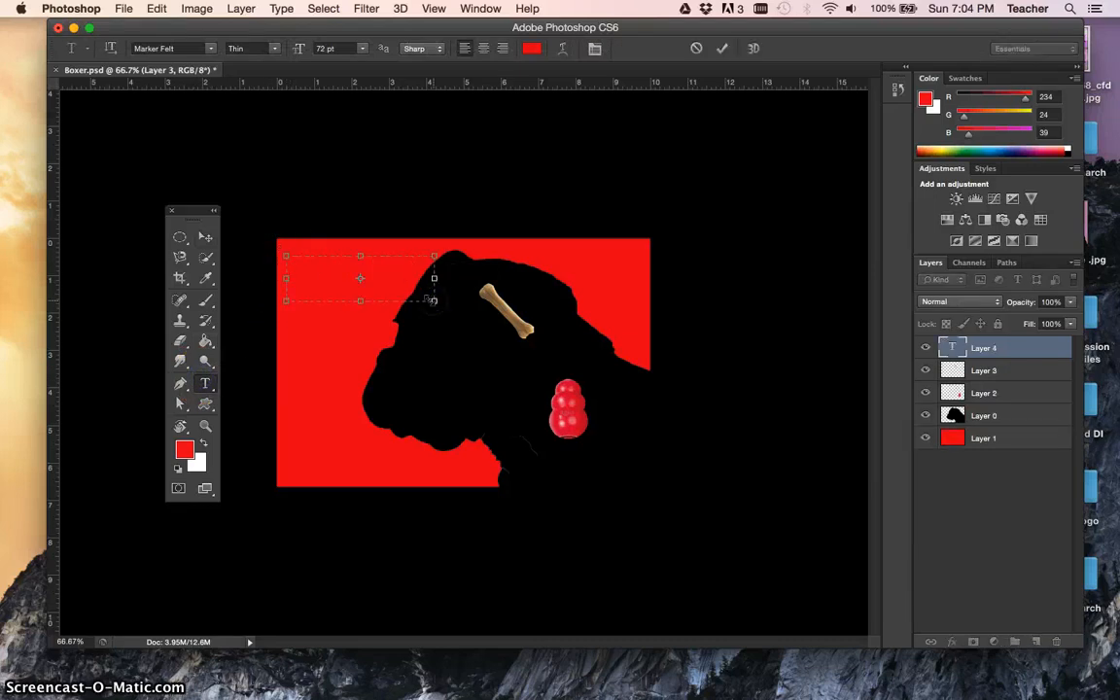
left_click(210, 48)
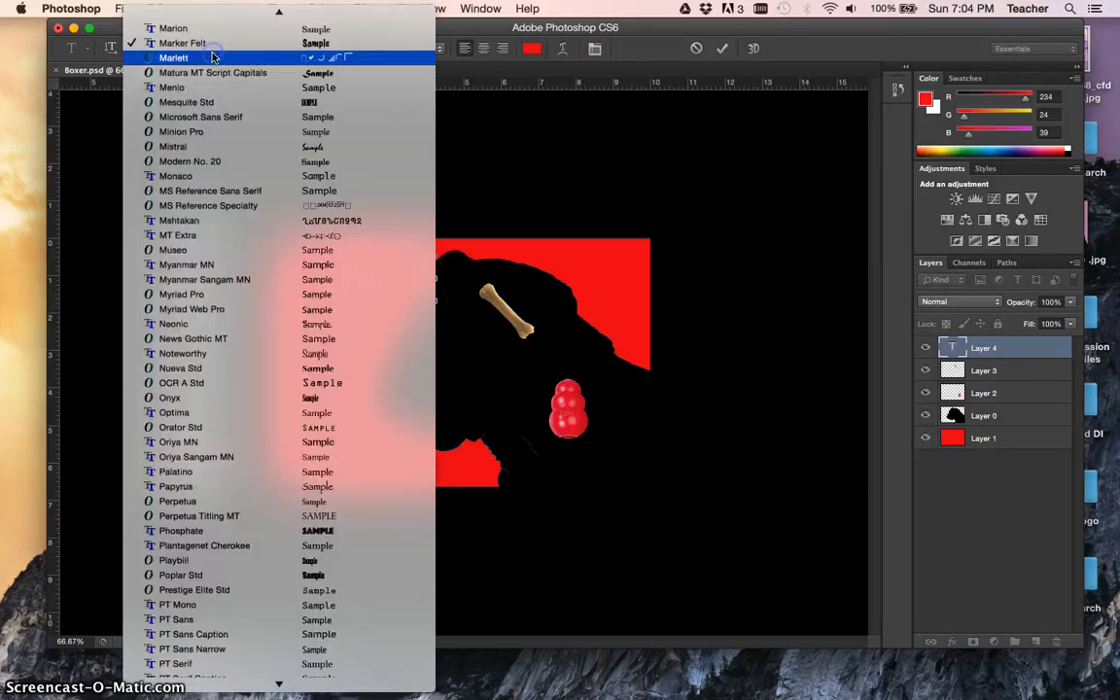
left_click(213, 155)
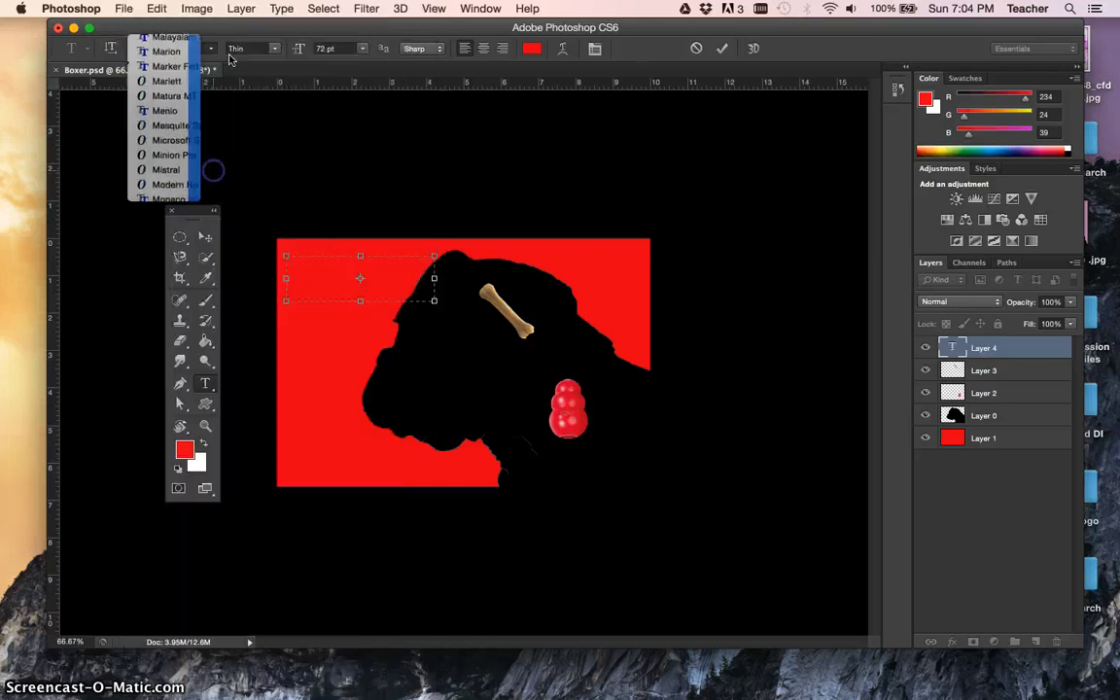
left_click(250, 46)
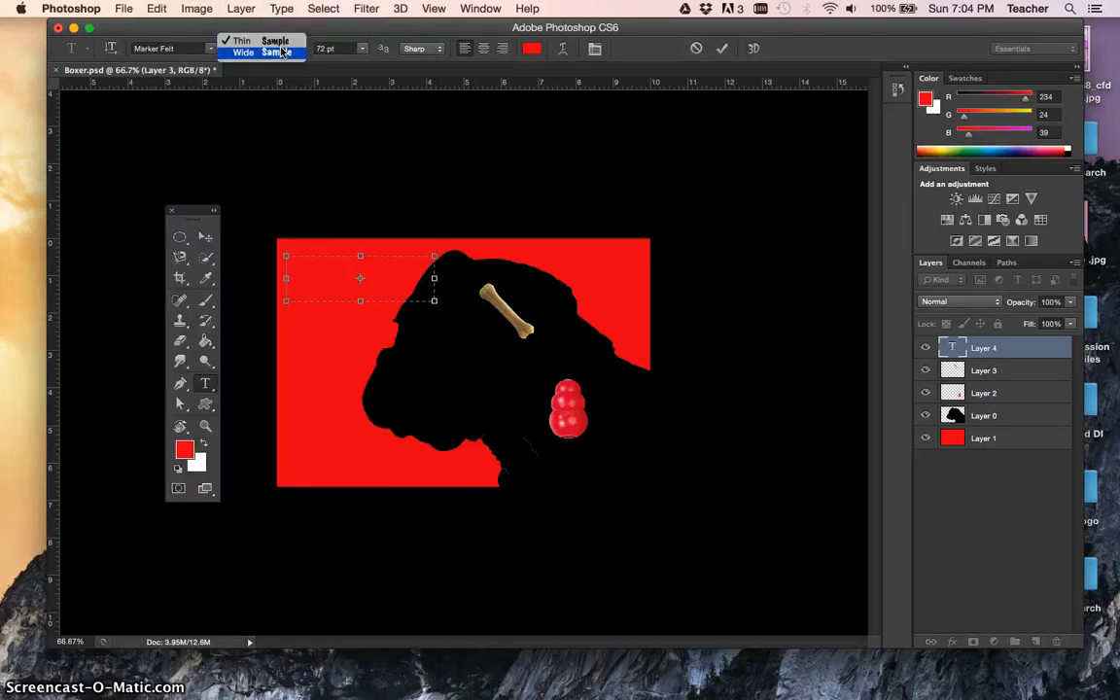
left_click(279, 43)
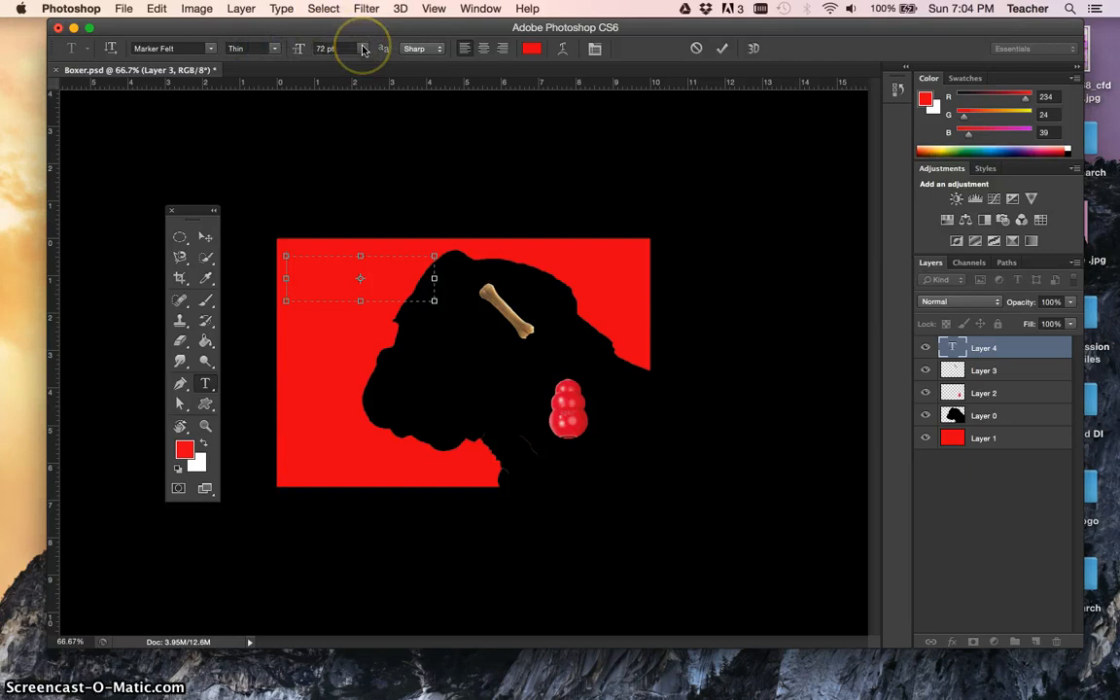
left_click(322, 277)
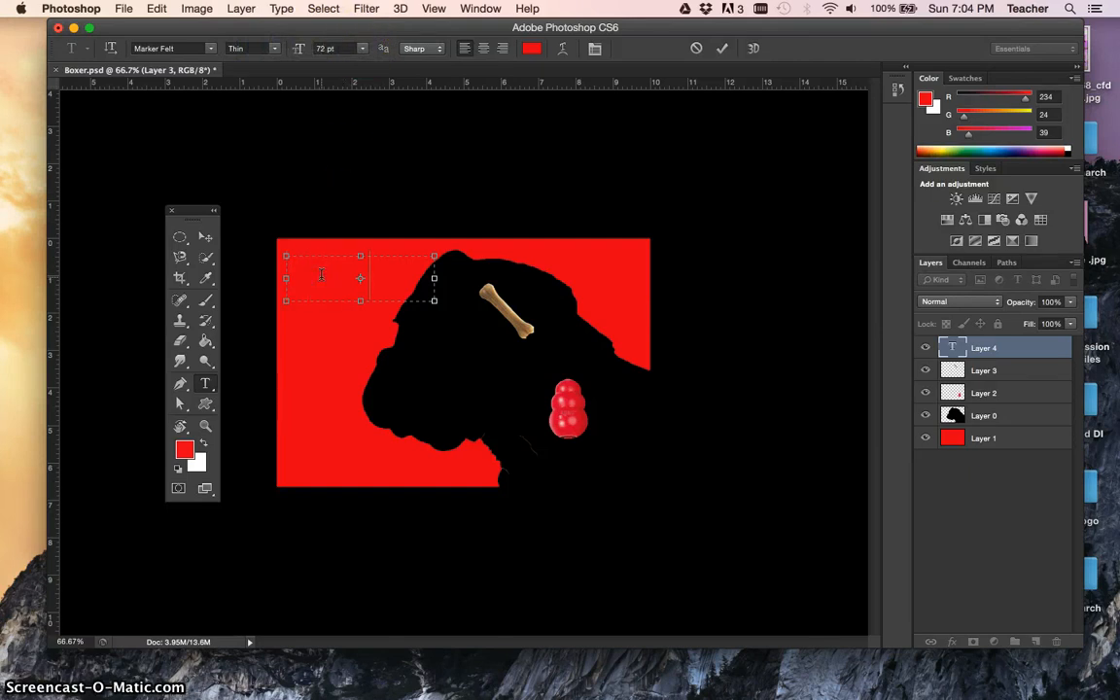
Change the color of the Rover text to black.
left_click_drag(407, 275, 207, 285)
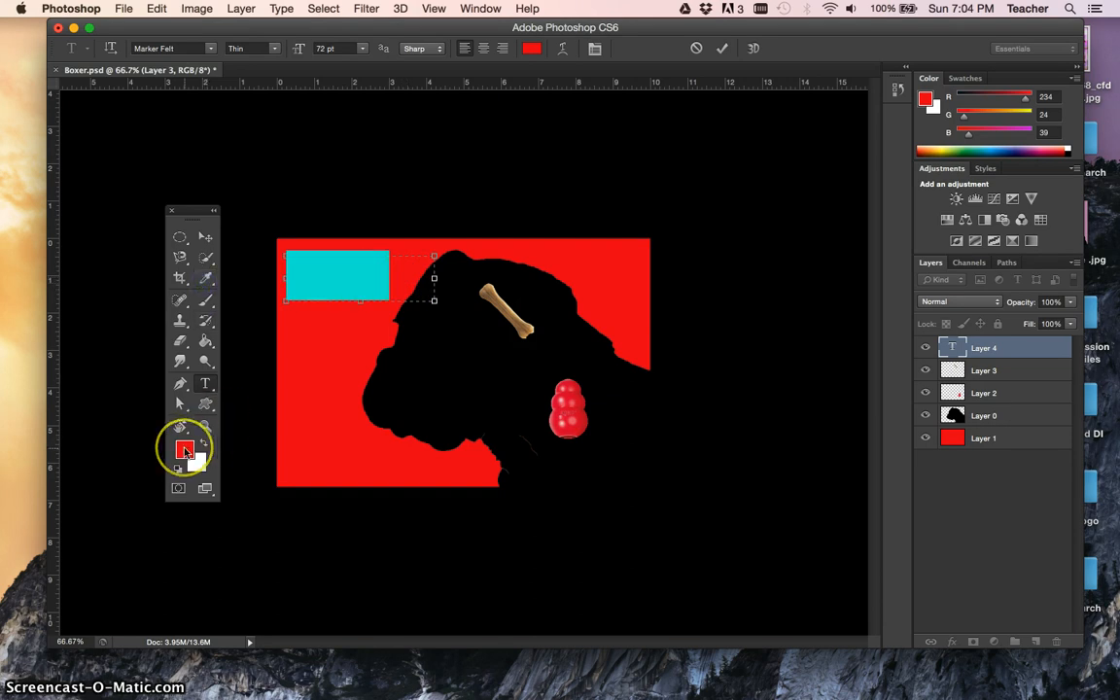
left_click(532, 50)
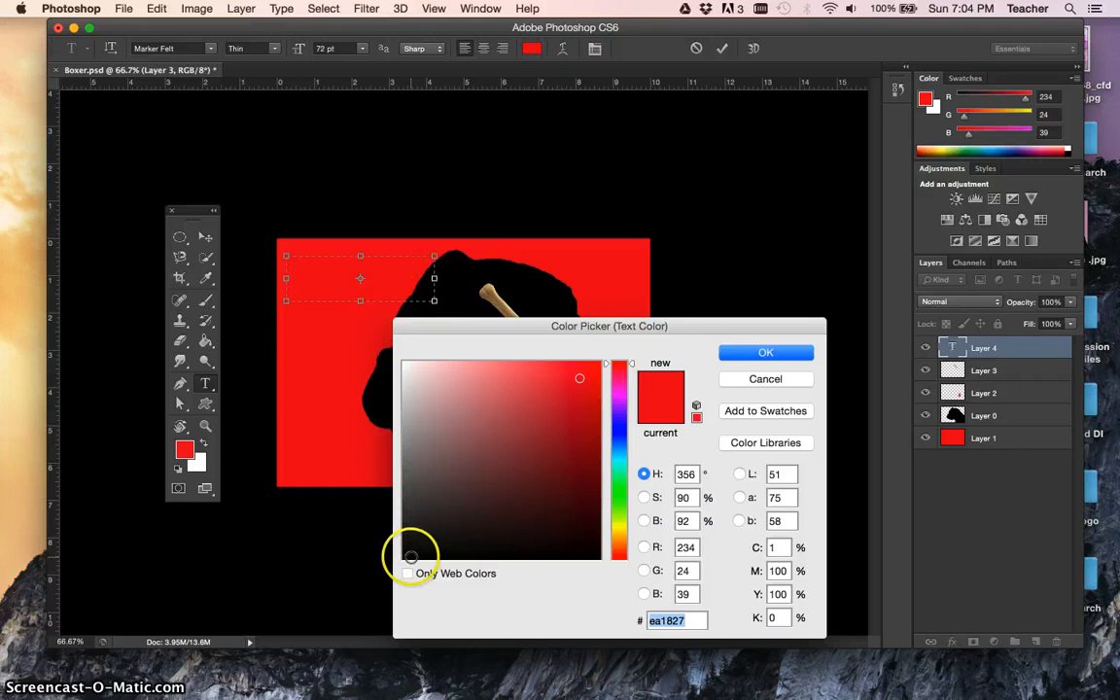
left_click(410, 556)
left_click(770, 358)
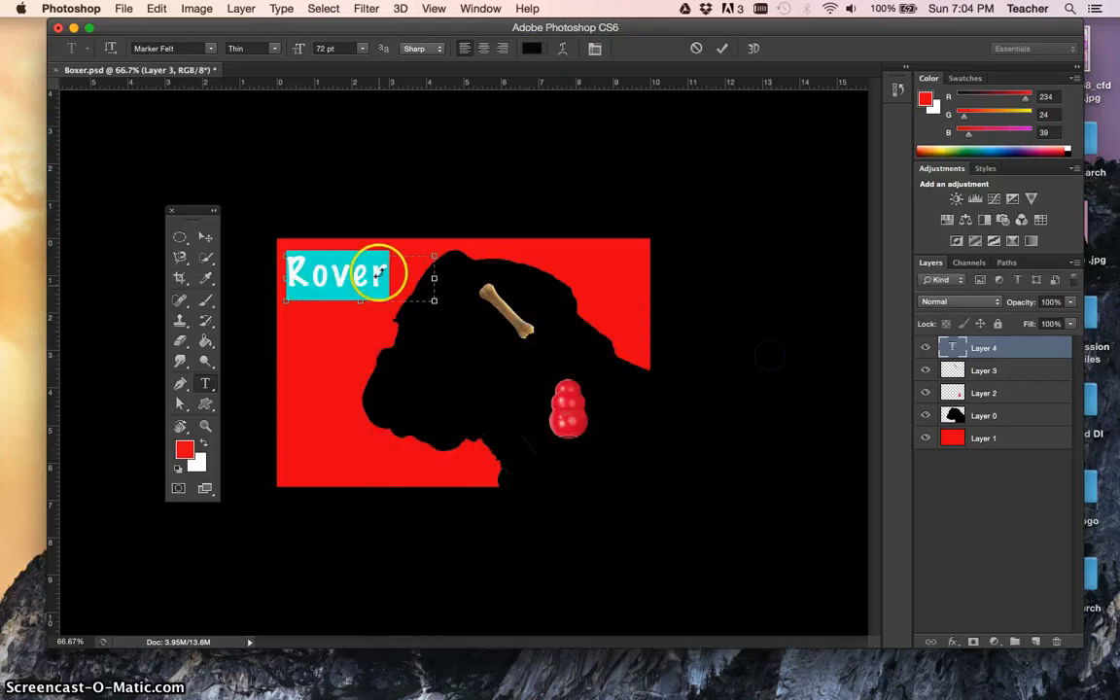
left_click(400, 276)
left_click_drag(213, 279, 211, 279)
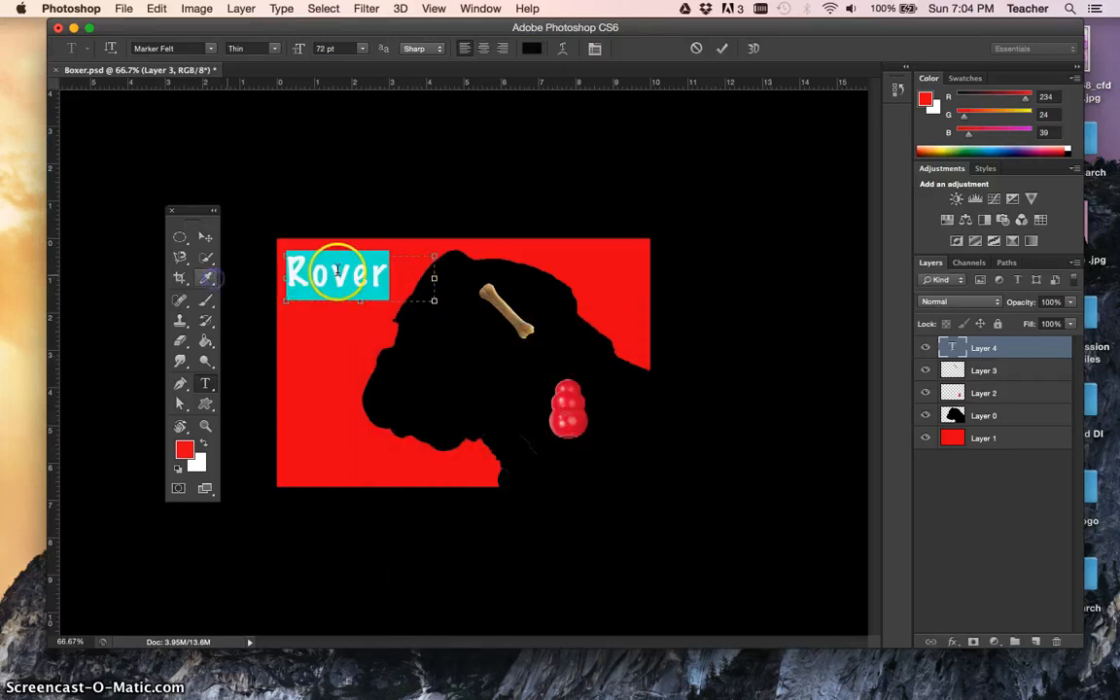
left_click(339, 273)
left_click(390, 356)
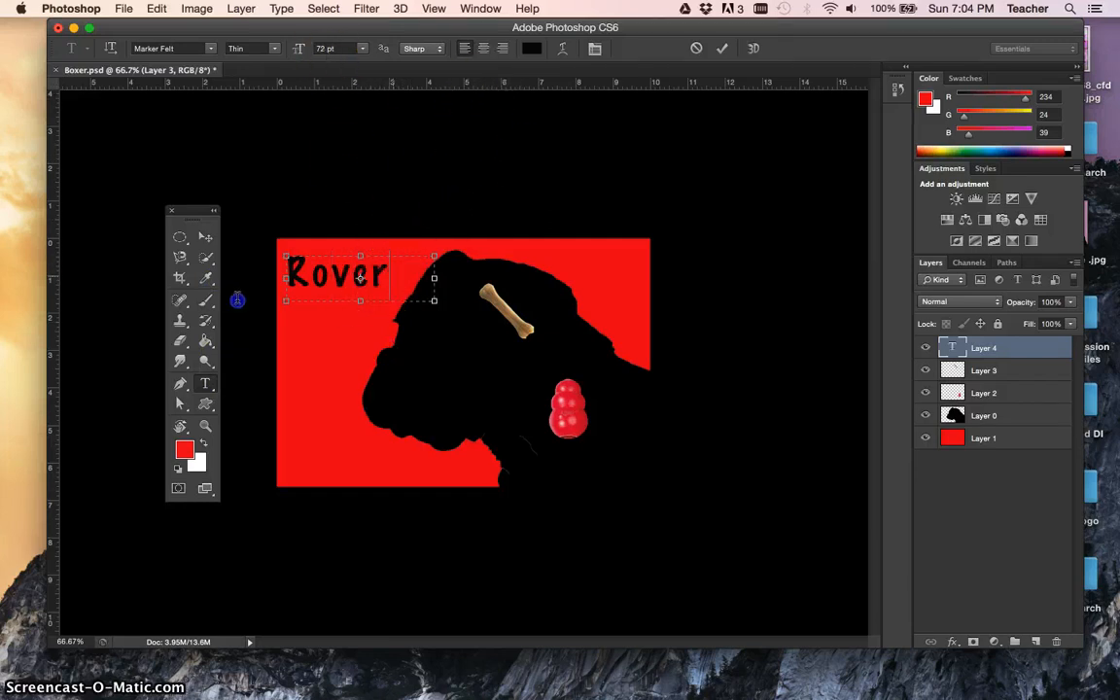
Set the font size of the Rover text to 100 pt and commit the text.
key("super+a")
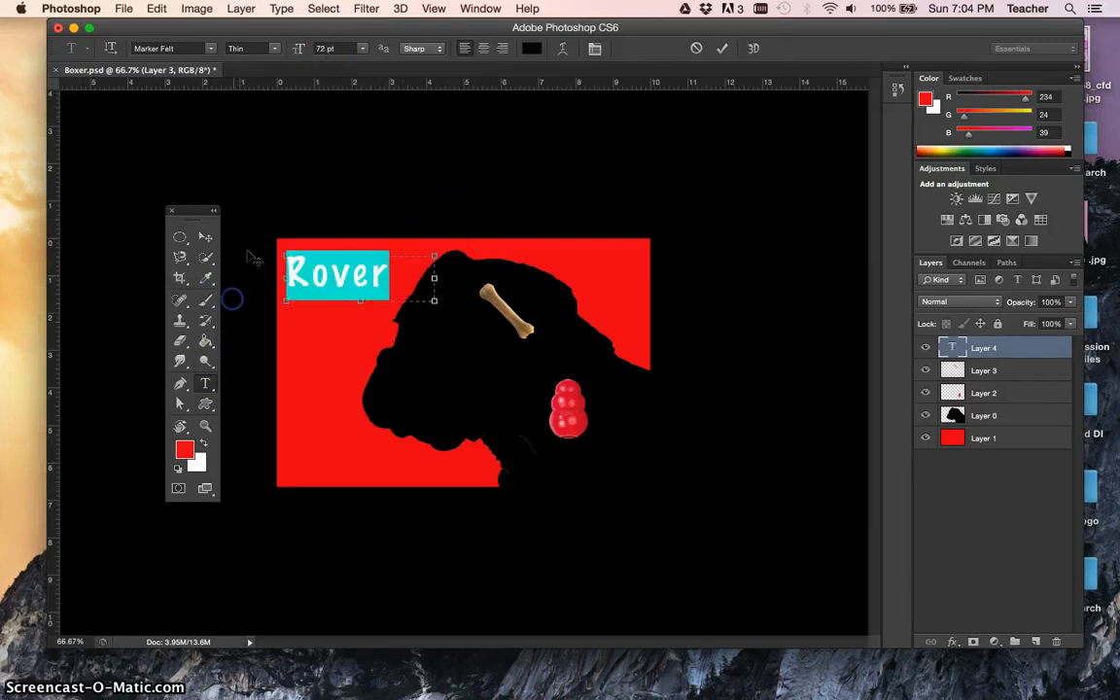
left_click(361, 50)
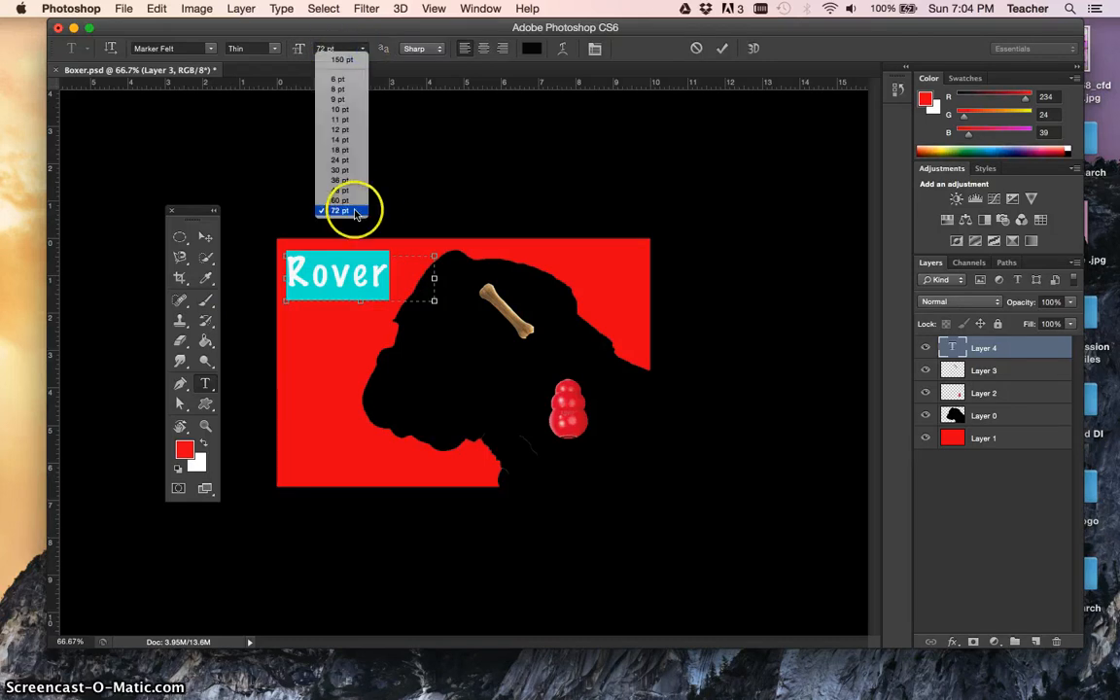
left_click(356, 212)
left_click(323, 48)
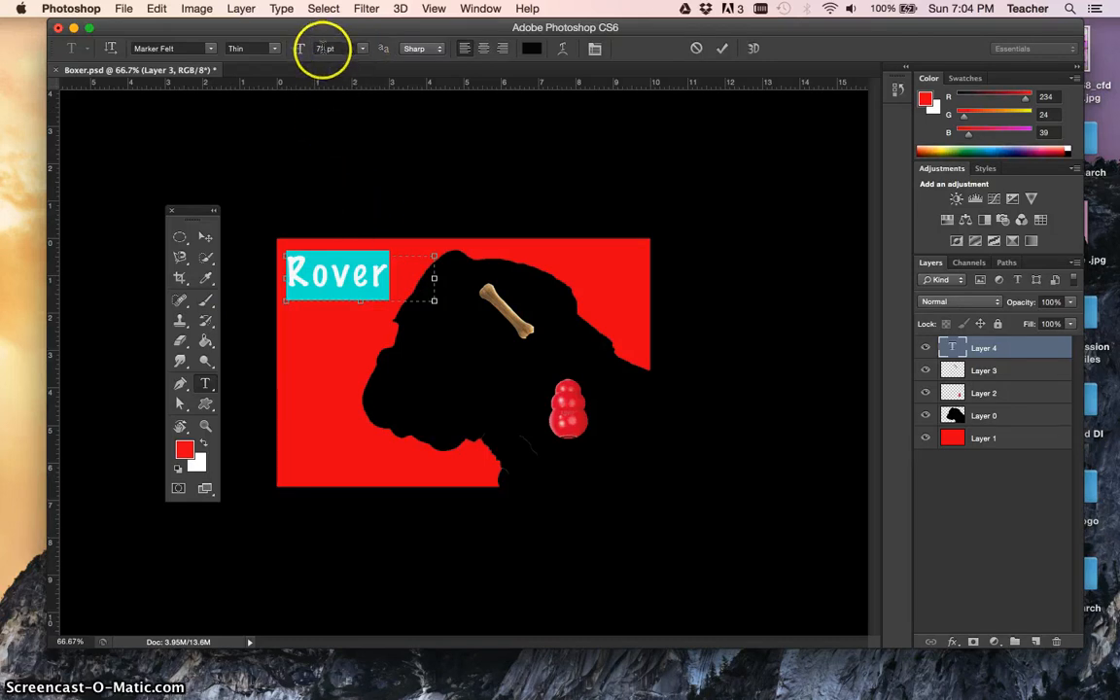
double_click(323, 49)
type("100")
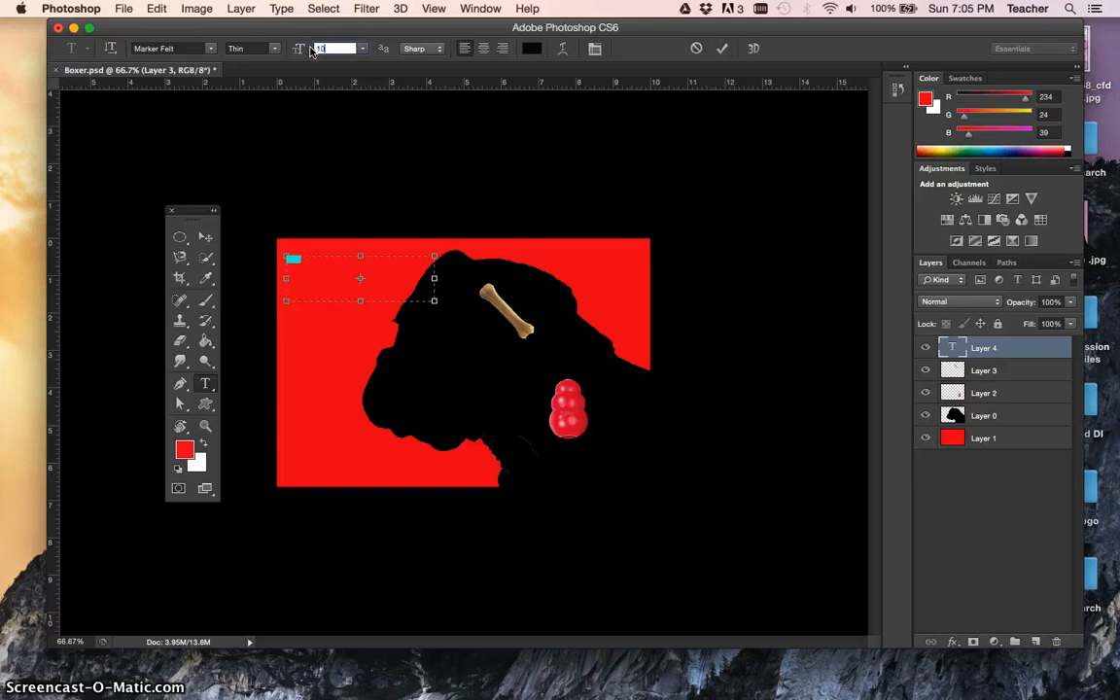
left_click(721, 48)
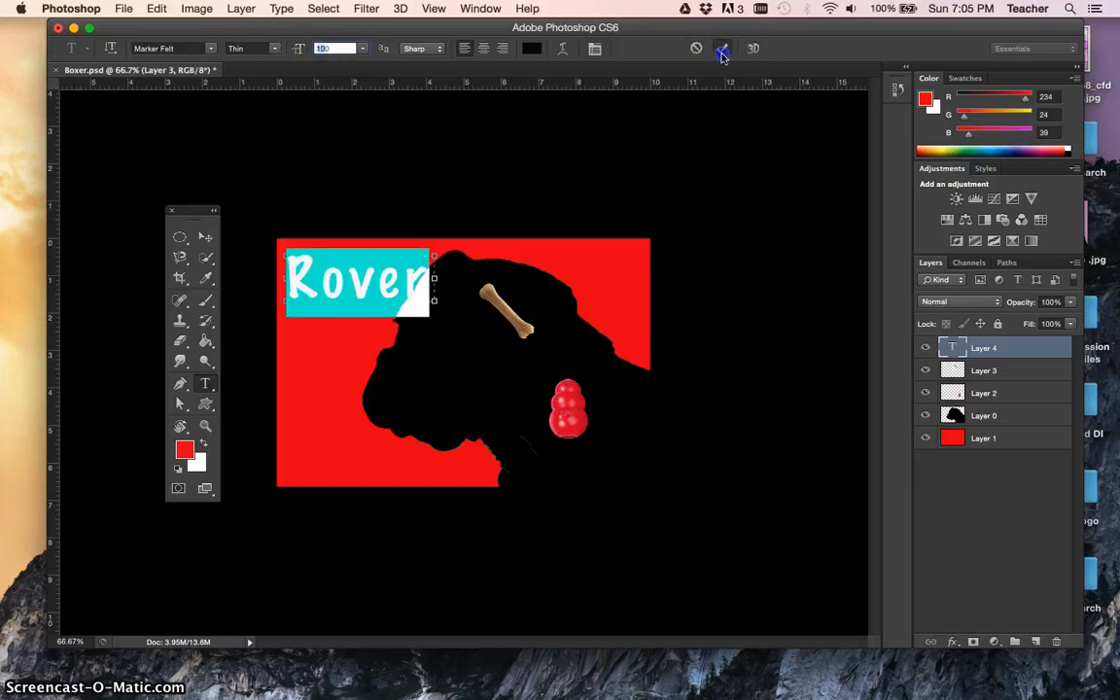
Move the Rover text slightly up, close to the upper edge of the red background.
left_click(206, 236)
left_click_drag(309, 282, 309, 307)
left_click_drag(324, 425, 312, 270)
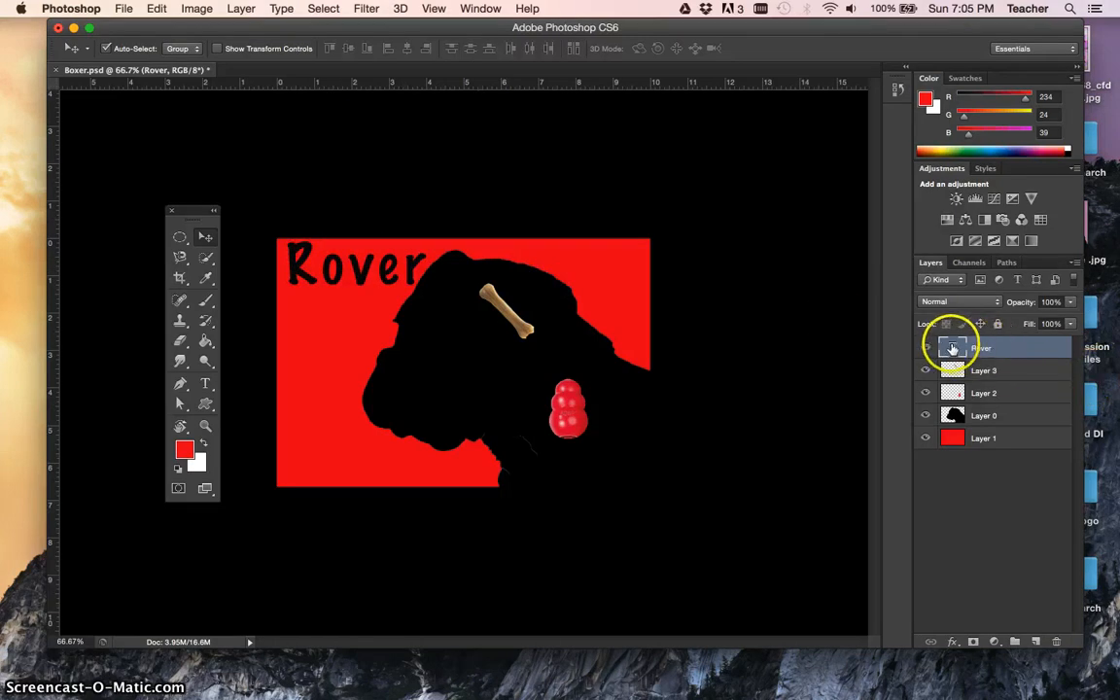
Edit the text layer to read Roger and nudge the bone slightly up on the dog's head.
mouse_move(953, 348)
left_mouse_down()
mouse_move(964, 333)
mouse_move(965, 345)
mouse_move(999, 352)
mouse_move(951, 350)
left_mouse_up()
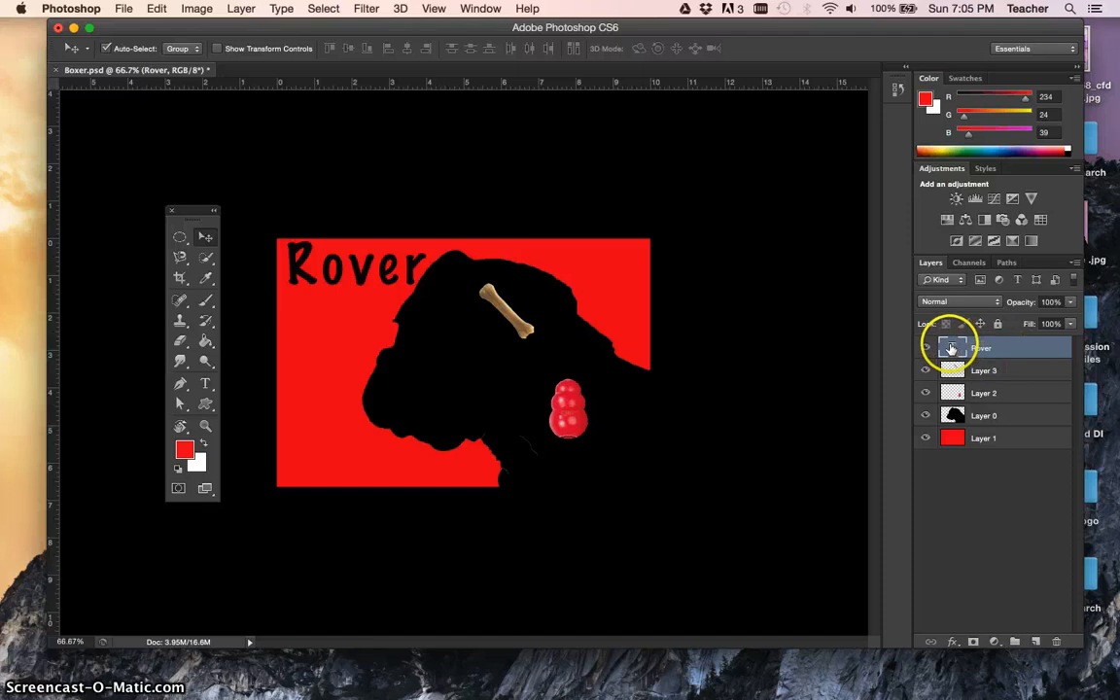
double_click(951, 348)
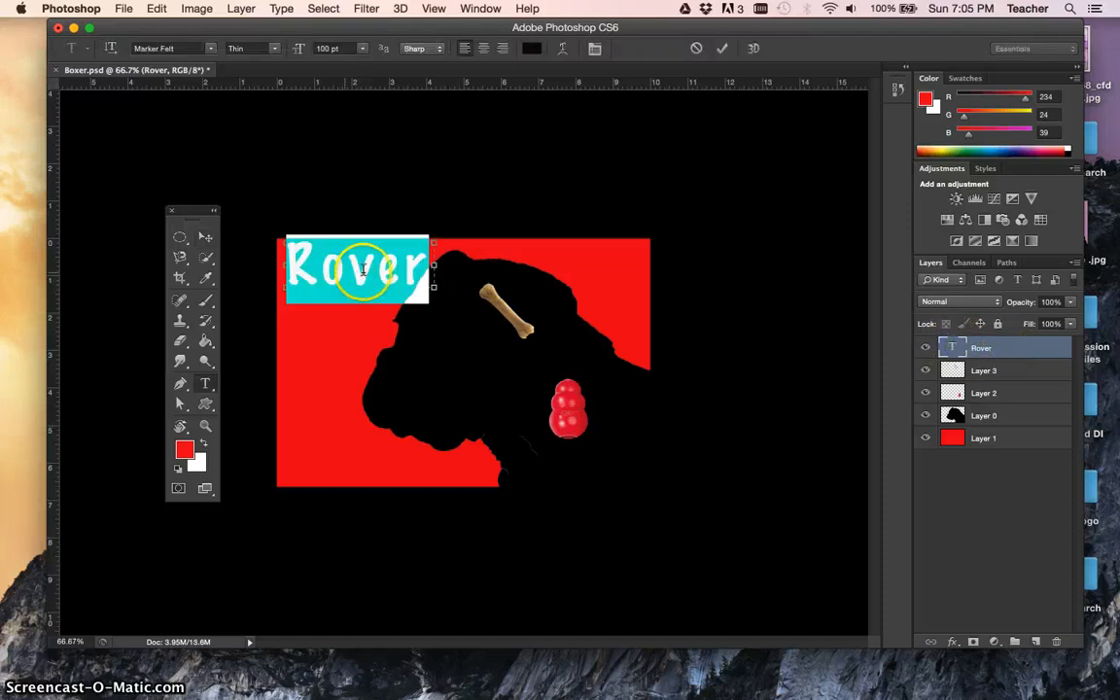
left_click(374, 275)
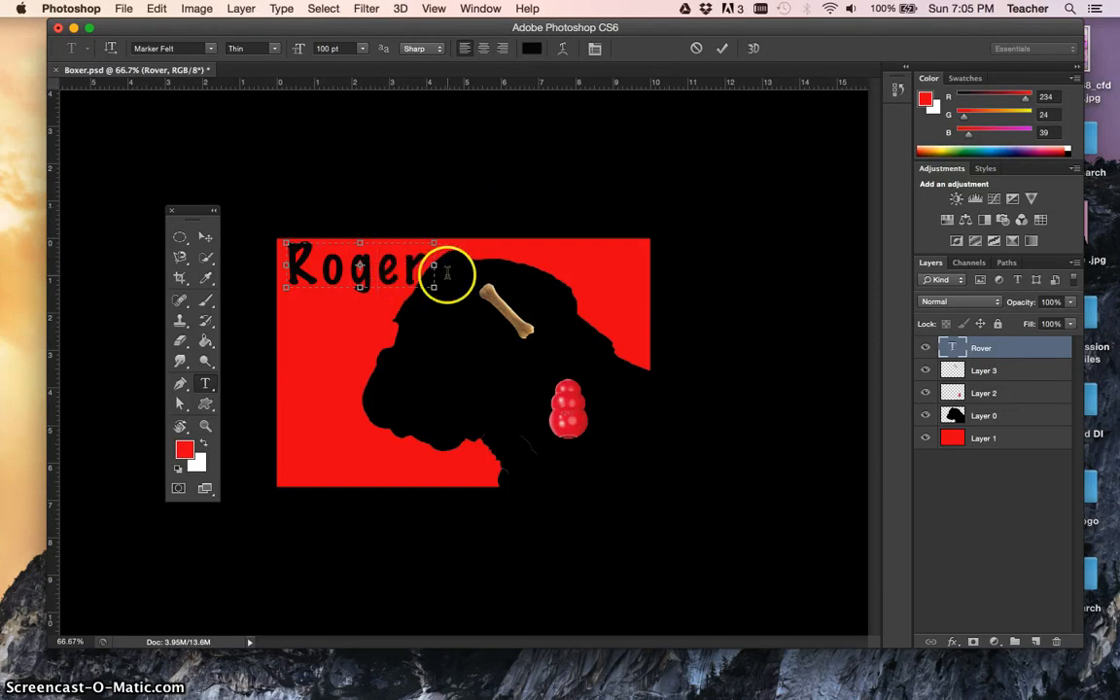
left_click(723, 50)
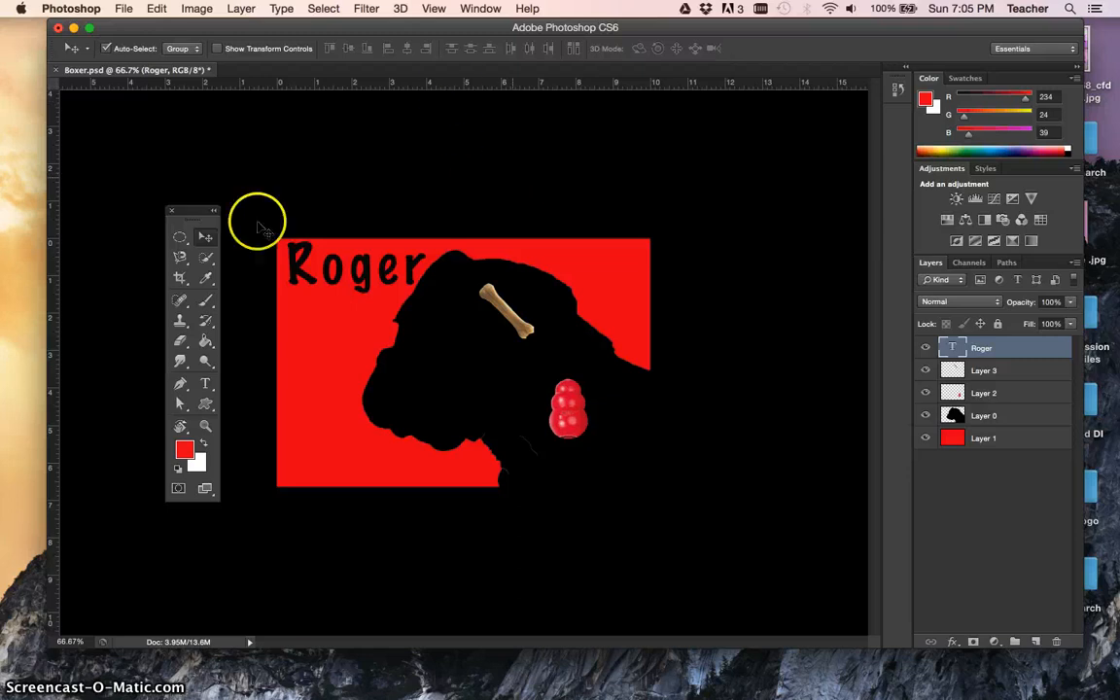
mouse_move(516, 311)
left_mouse_down()
mouse_move(501, 313)
mouse_move(528, 289)
mouse_move(513, 305)
left_mouse_up()
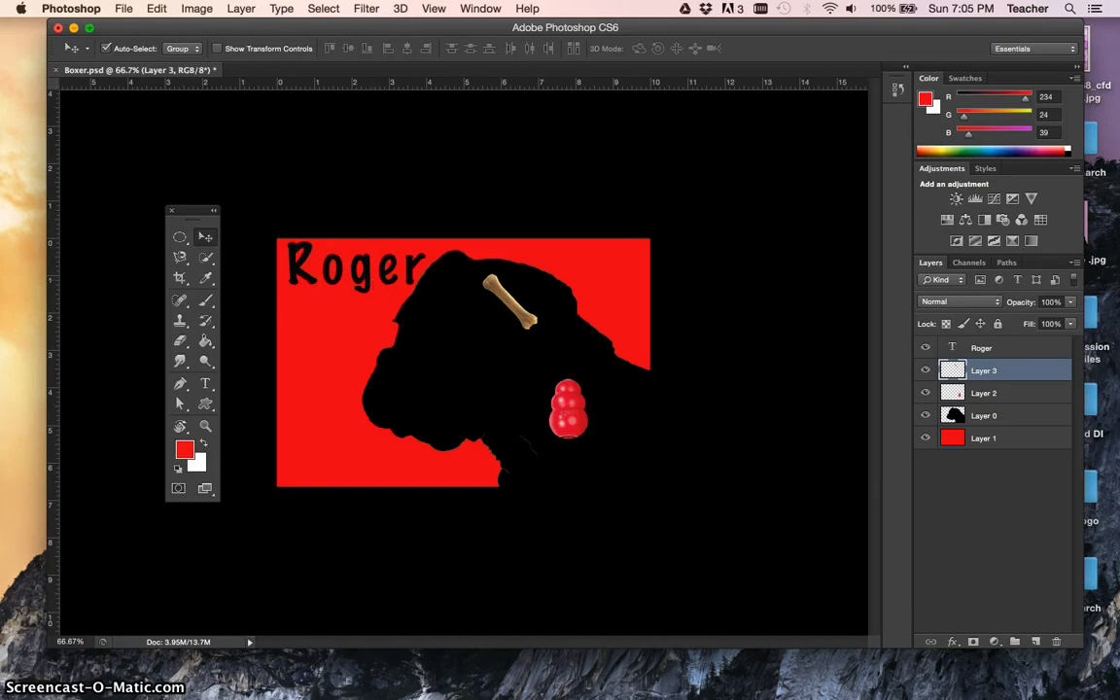
left_click(121, 9)
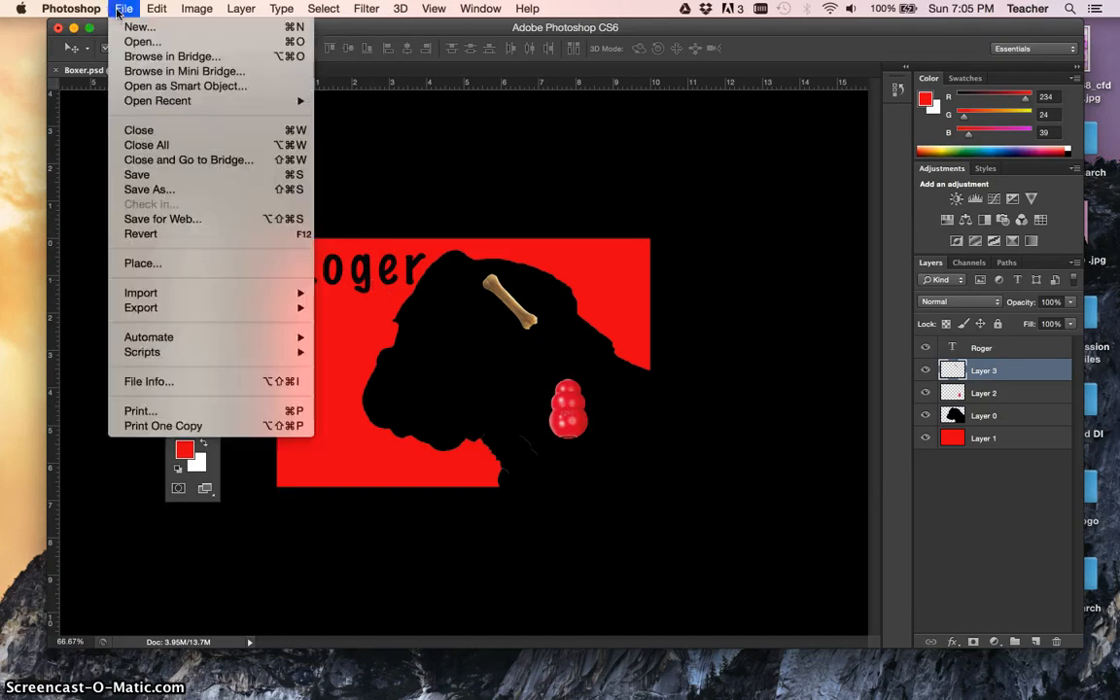
left_click(150, 191)
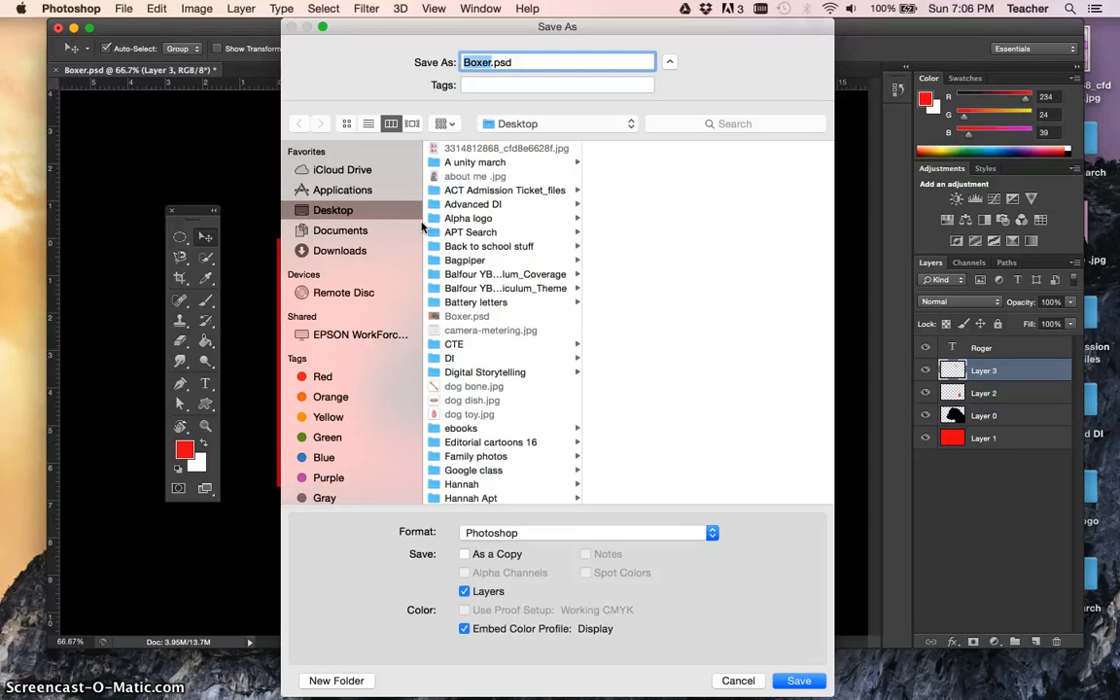
left_click(597, 125)
left_click(597, 124)
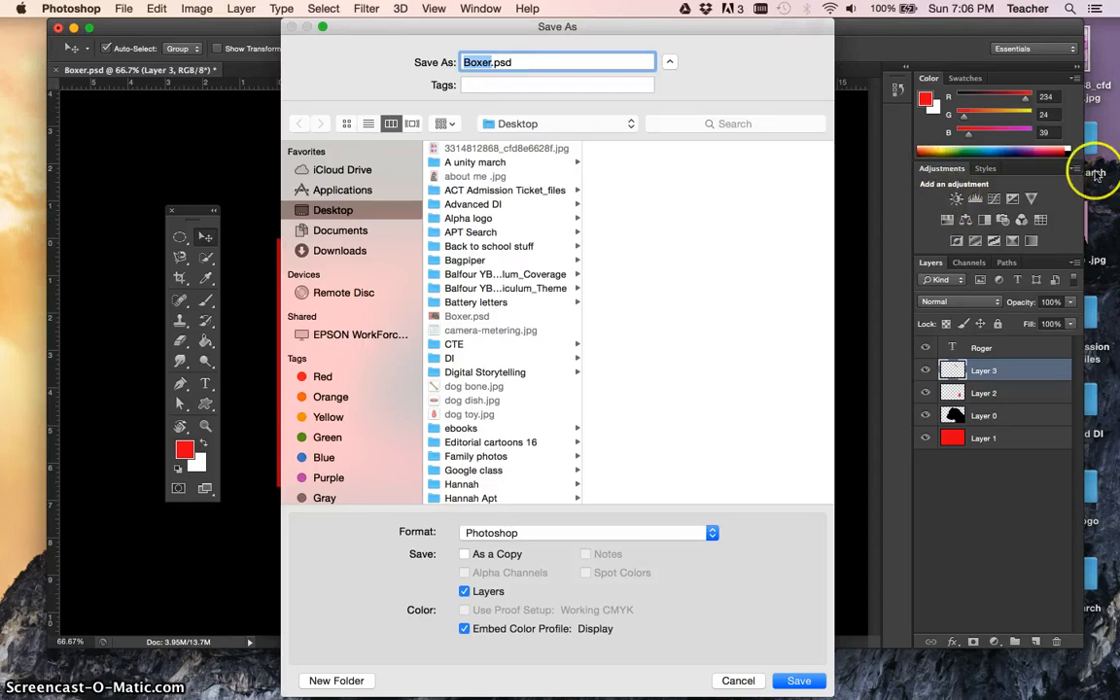
left_click(800, 686)
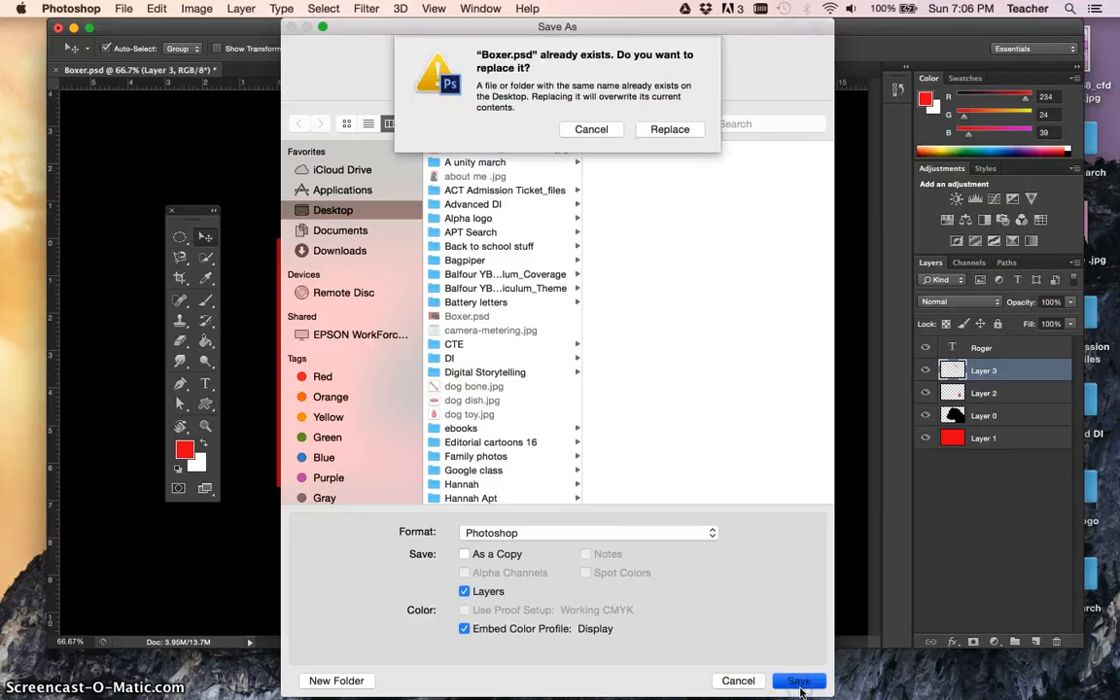
left_click(593, 131)
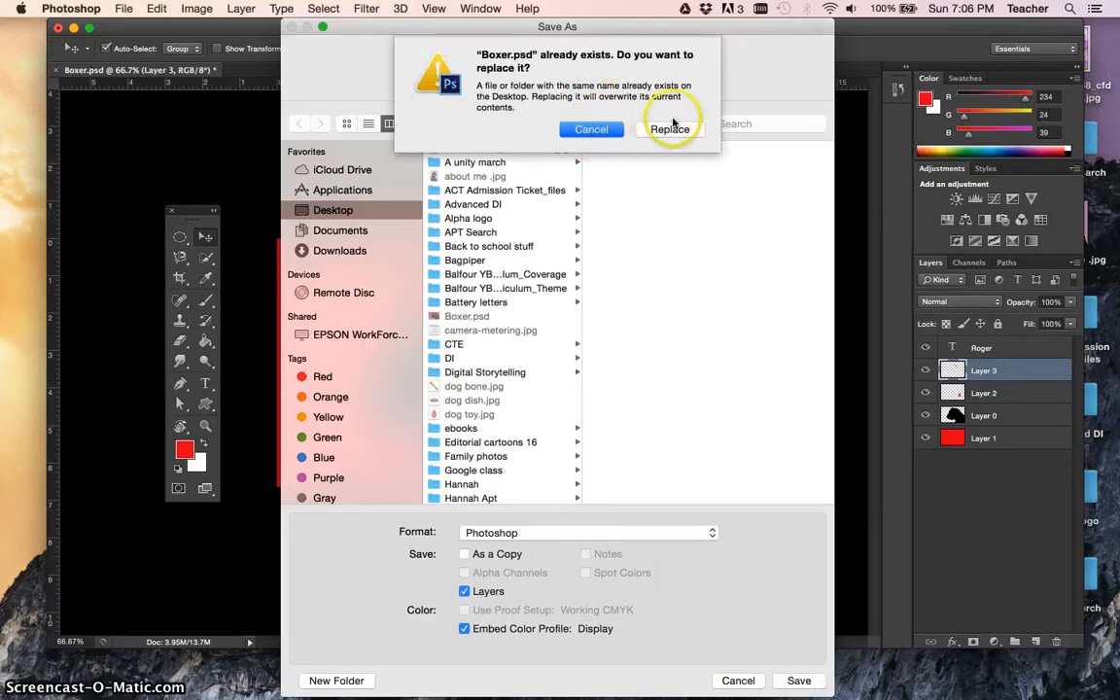
left_click(595, 130)
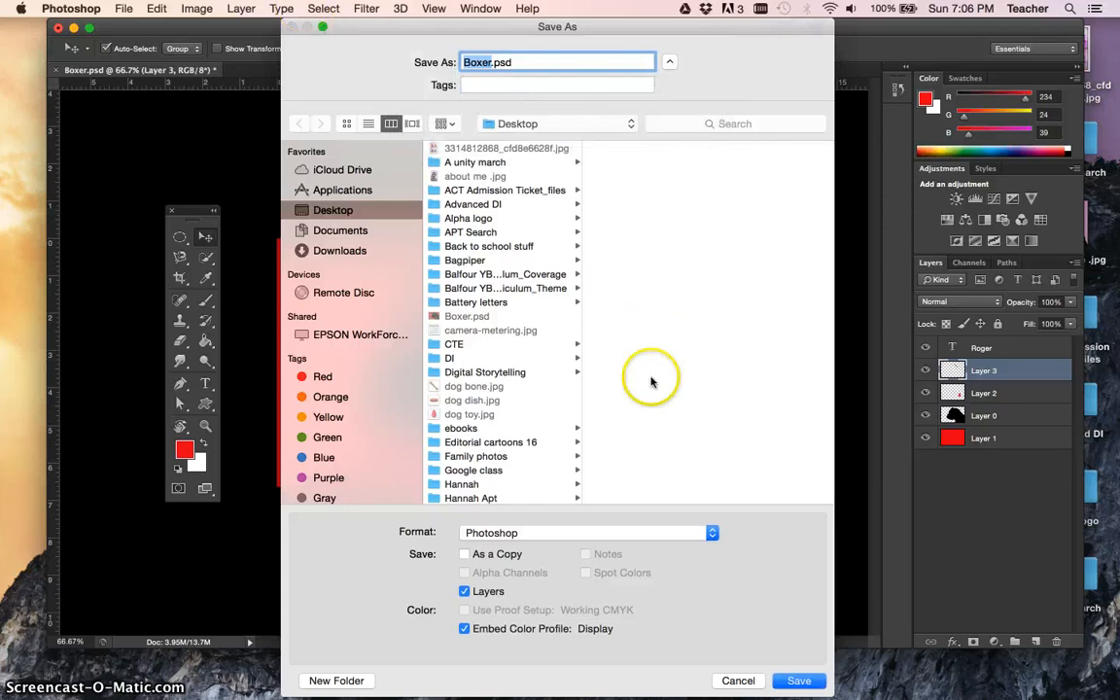
left_click(736, 681)
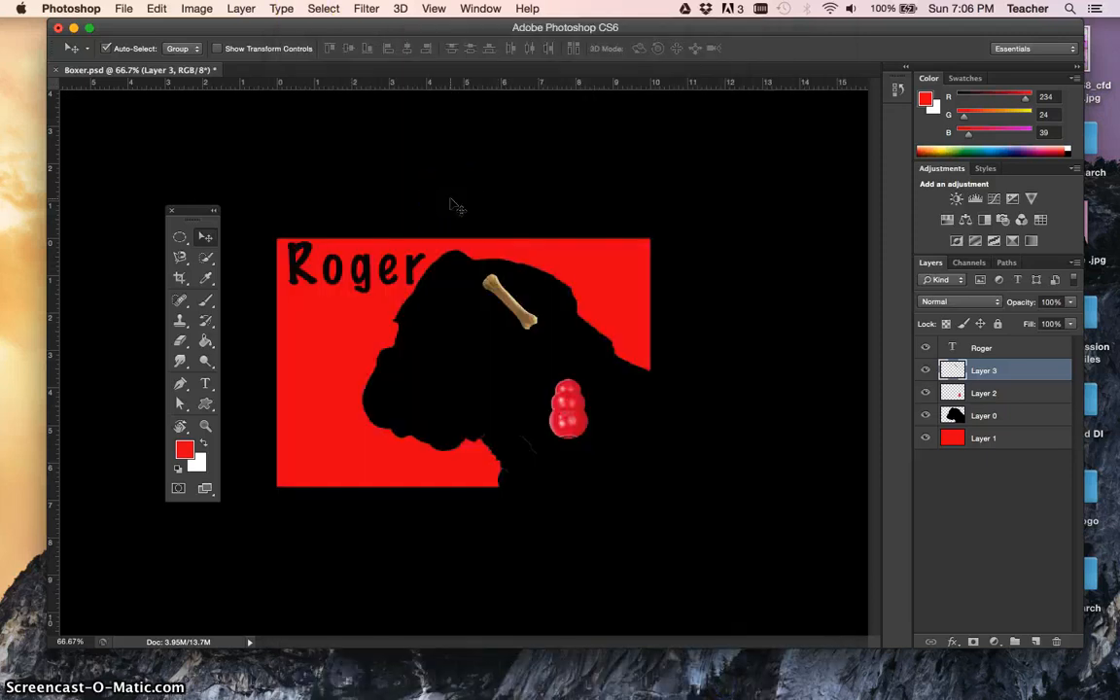